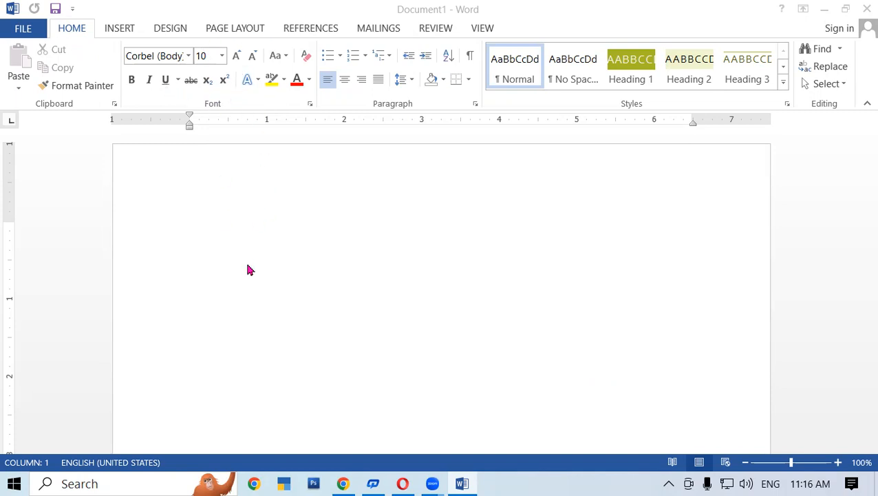
# Enter the line "Git computer institute of technology" at the start of the blank document
pyautogui.click(243, 210)
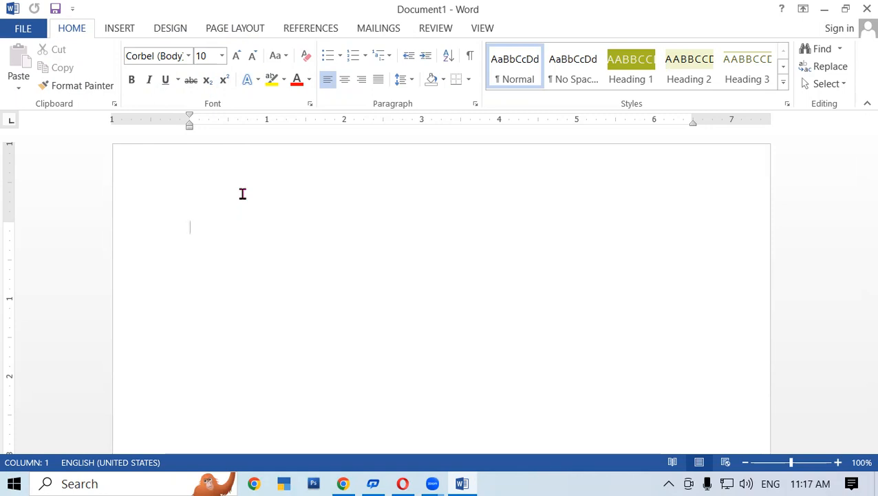
pyautogui.write('git ')
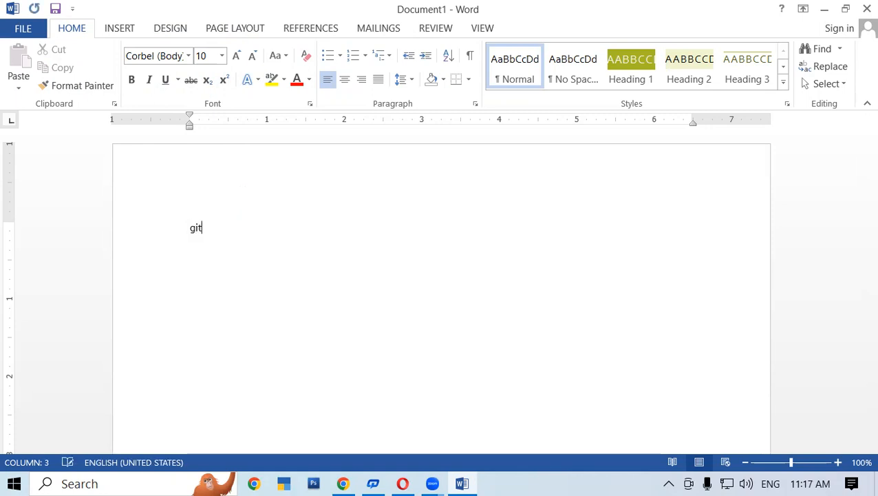
pyautogui.write('co')
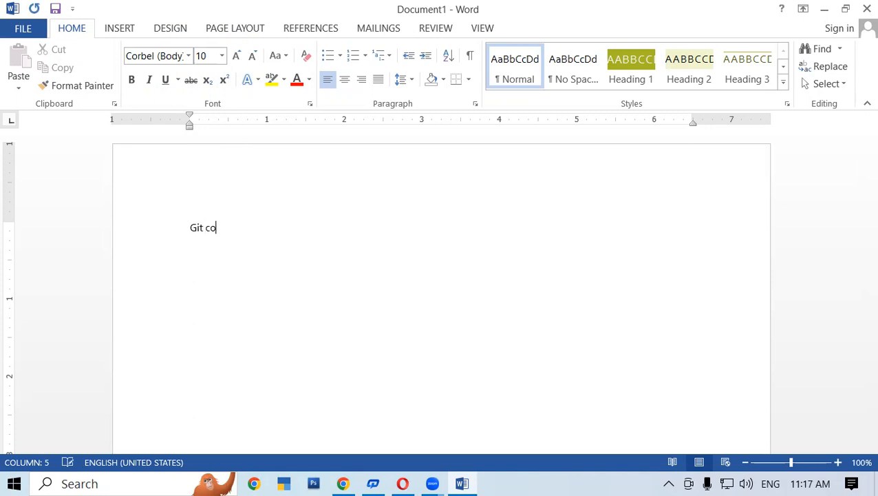
pyautogui.write('mputer')
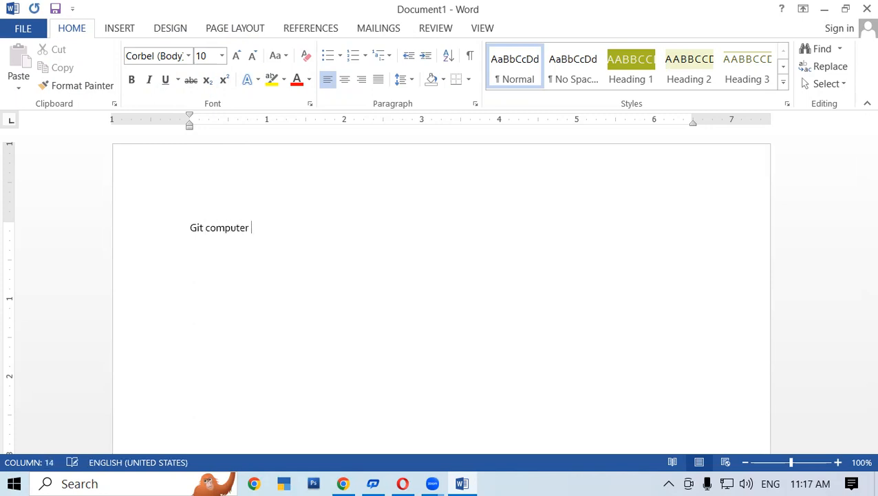
pyautogui.write(' institue')
pyautogui.write(' of tec')
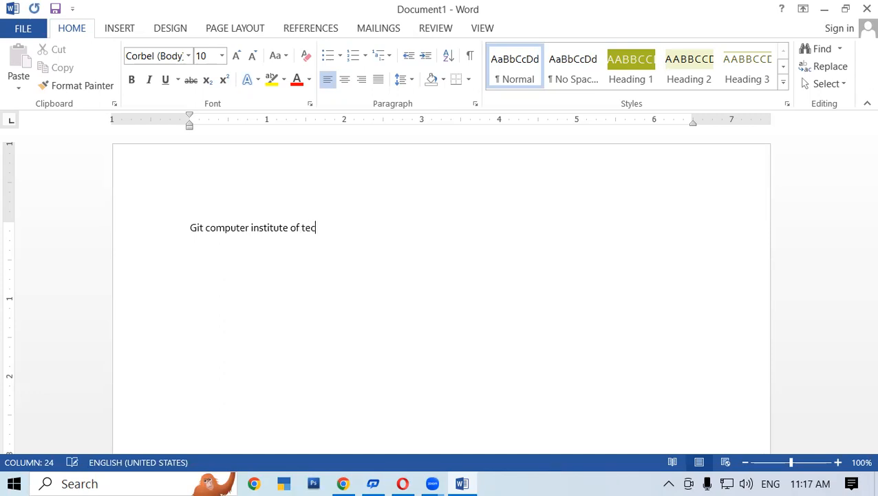
pyautogui.write('hnology')
# Delete the word "computer" so the line reads "Git institute of technology"
pyautogui.click(249, 231)
pyautogui.press('BackSpace')
pyautogui.press('BackSpace')
pyautogui.press('BackSpace')
pyautogui.press('BackSpace')
pyautogui.press('BackSpace')
pyautogui.press('BackSpace')
pyautogui.press('BackSpace')
pyautogui.press('BackSpace')
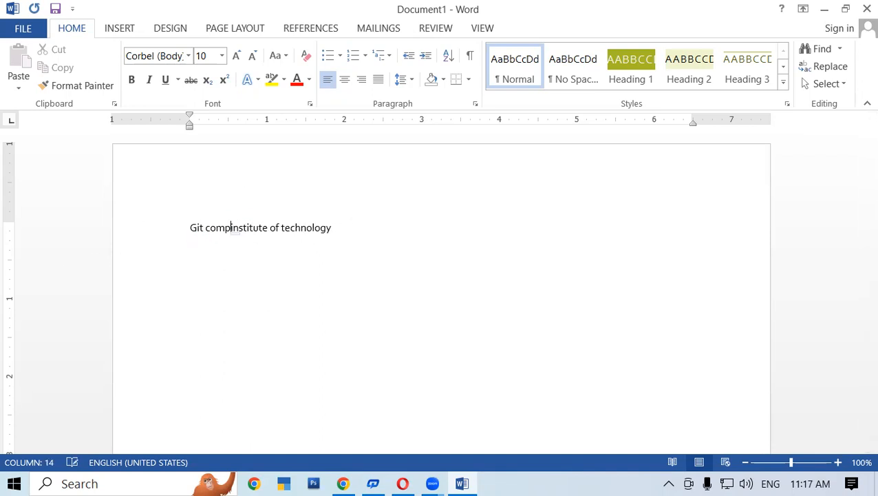
pyautogui.press('BackSpace')
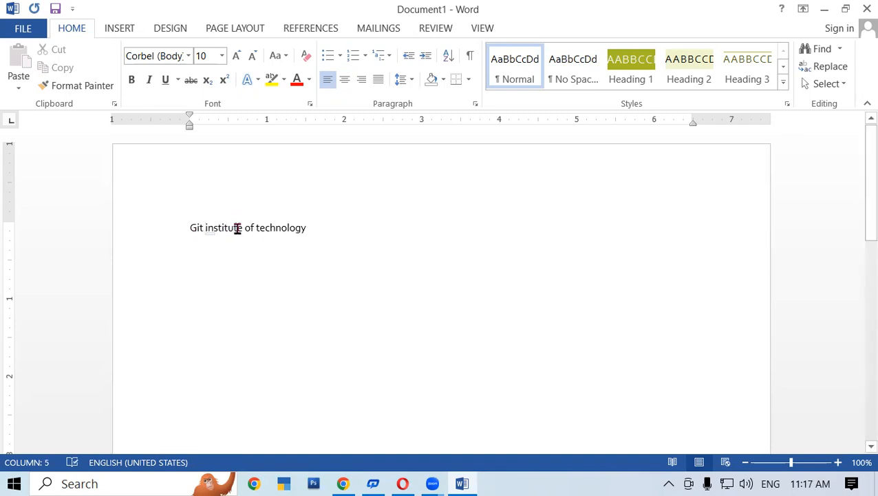
# Enlarge the whole "Git institute of technology" line to font size 18
pyautogui.click(172, 222)
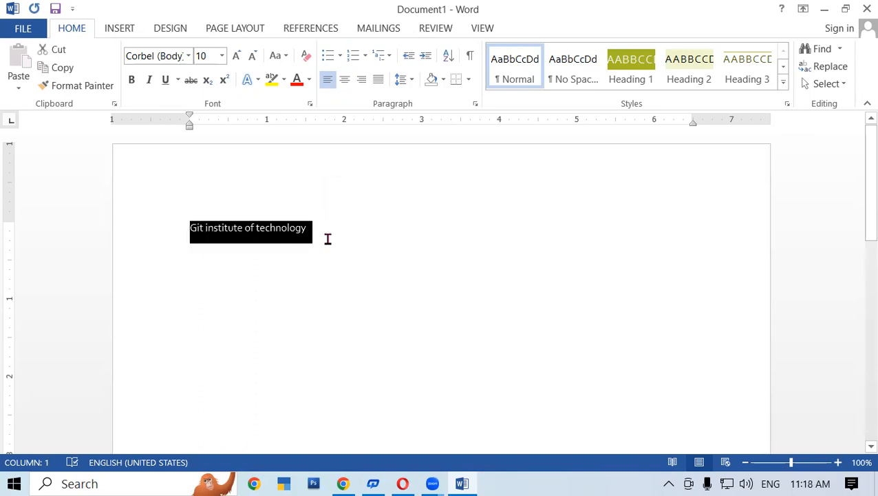
pyautogui.hotkey('ctrl', 'shift', '.')
pyautogui.hotkey('ctrl', 'shift', '.')
pyautogui.hotkey('ctrl', 'shift', '.')
pyautogui.hotkey('ctrl', 'shift', '.')
pyautogui.hotkey('ctrl', 'shift', '.')
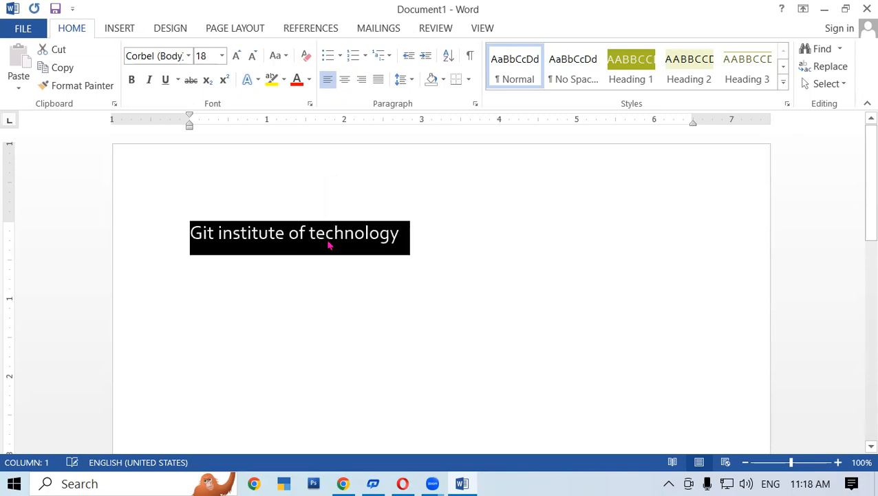
pyautogui.click(414, 268)
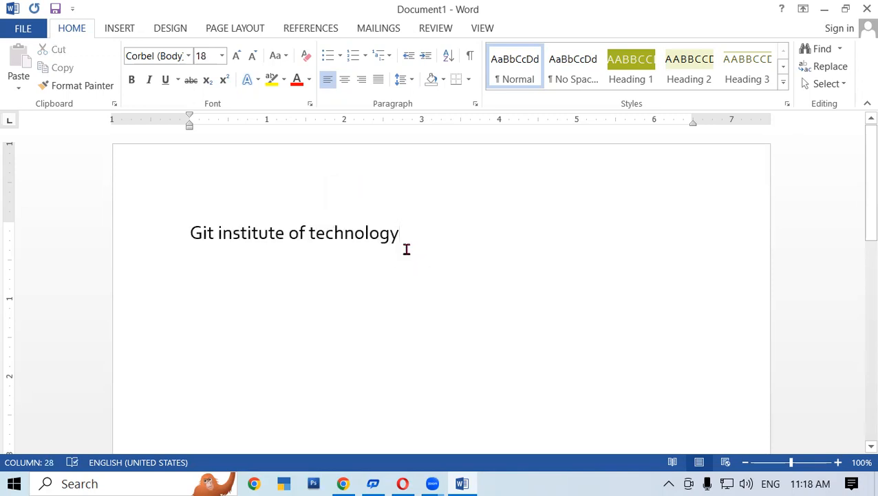
# Copy the "Git institute of technology" line and paste it repeatedly to make ten lines
pyautogui.moveTo(414, 239); pyautogui.dragTo(202, 240)
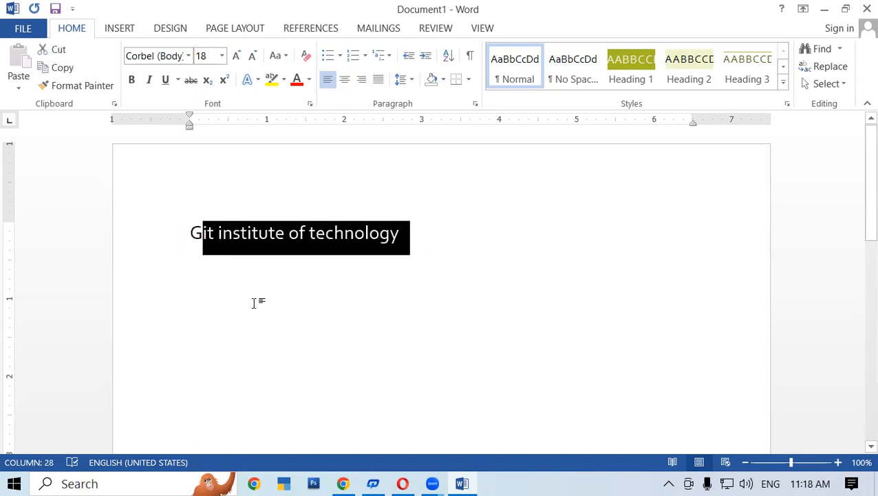
pyautogui.click(269, 295)
pyautogui.moveTo(411, 231); pyautogui.dragTo(199, 230)
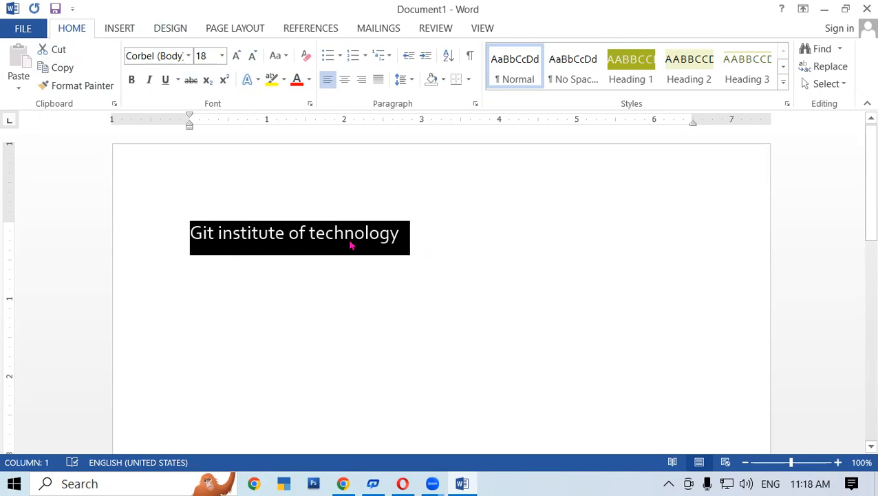
pyautogui.hotkey('ctrl', 'c')
pyautogui.hotkey('ctrl', 'v')
pyautogui.hotkey('ctrl', 'v')
pyautogui.hotkey('ctrl', 'v')
pyautogui.hotkey('ctrl', 'v')
pyautogui.hotkey('ctrl', 'v')
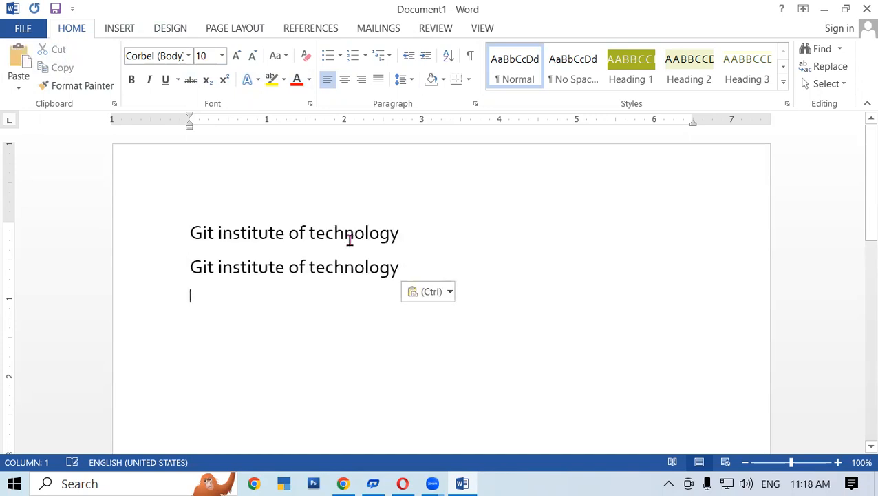
pyautogui.hotkey('ctrl', 'v')
pyautogui.hotkey('ctrl', 'v')
pyautogui.hotkey('ctrl', 'v')
pyautogui.hotkey('ctrl', 'v')
pyautogui.hotkey('ctrl', 'v')
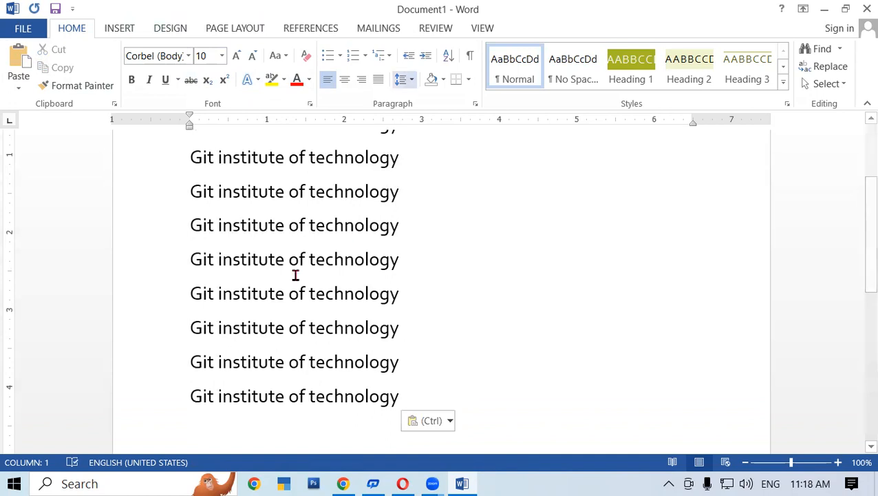
pyautogui.scroll(2, 298, 268)
pyautogui.scroll(2, 249, 216)
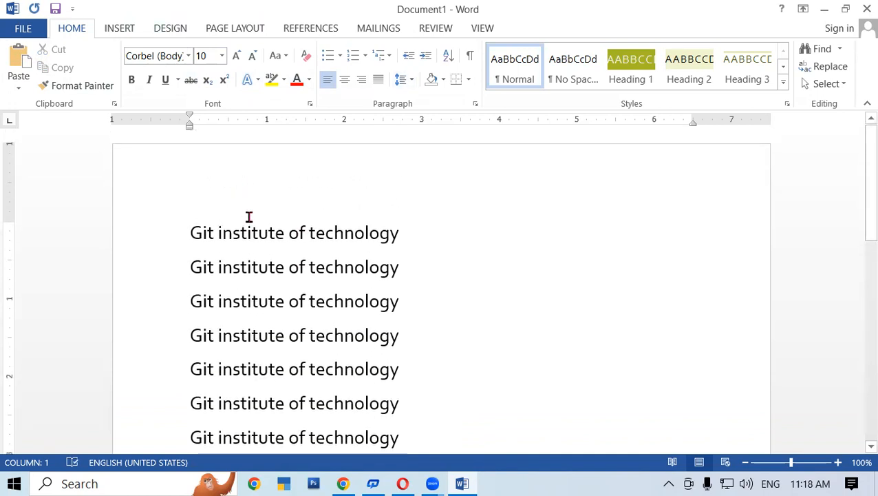
pyautogui.scroll(-3, 261, 261)
pyautogui.hotkey('ctrl', 'v')
pyautogui.hotkey('ctrl', 'v')
pyautogui.hotkey('ctrl', 'v')
pyautogui.hotkey('ctrl', 'v')
pyautogui.hotkey('ctrl', 'v')
pyautogui.hotkey('ctrl', 'v')
pyautogui.hotkey('ctrl', 'v')
pyautogui.hotkey('ctrl', 'v')
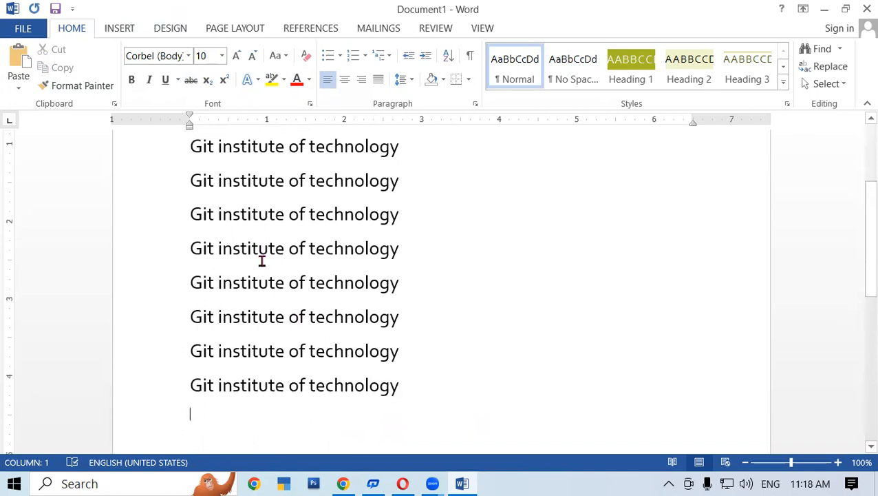
# Preview several fonts on the first four lines and apply Adobe Caslon Pro Bold to them
pyautogui.scroll(1, 260, 216)
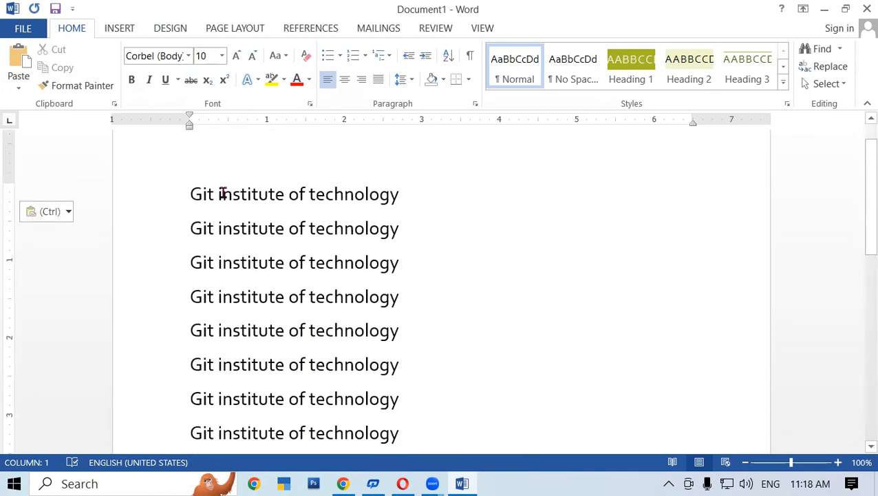
pyautogui.moveTo(190, 193); pyautogui.dragTo(203, 194)
pyautogui.moveTo(228, 236); pyautogui.dragTo(405, 301)
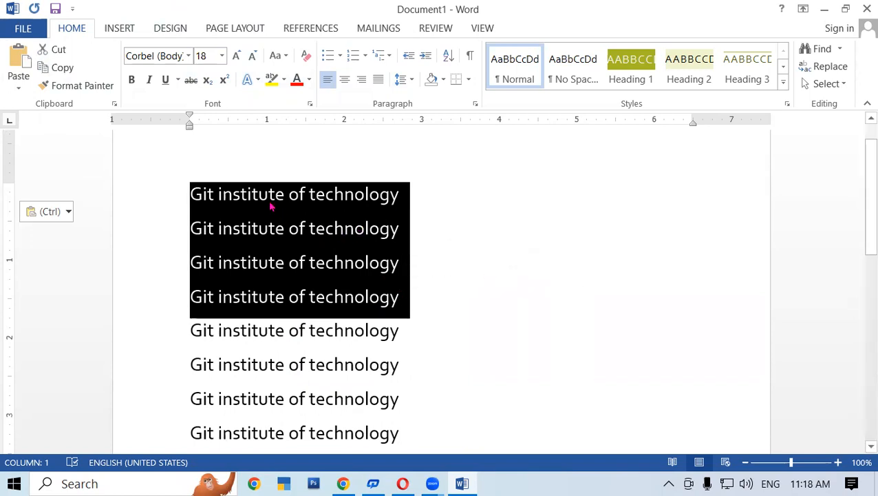
pyautogui.click(190, 55)
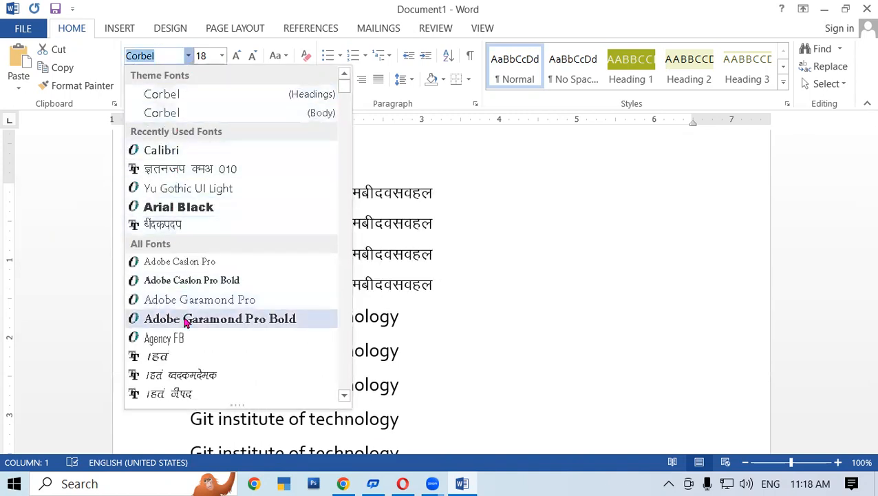
pyautogui.scroll(-4, 176, 310)
pyautogui.scroll(-3, 188, 318)
pyautogui.scroll(3, 190, 316)
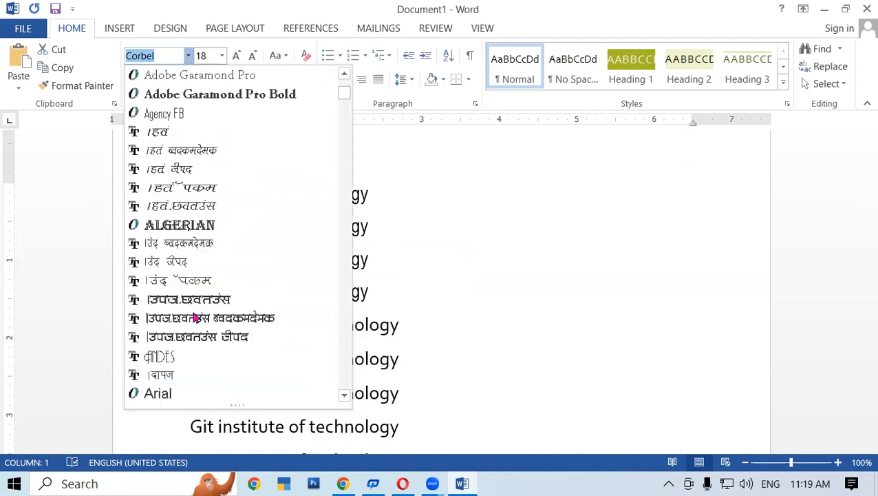
pyautogui.scroll(3, 196, 316)
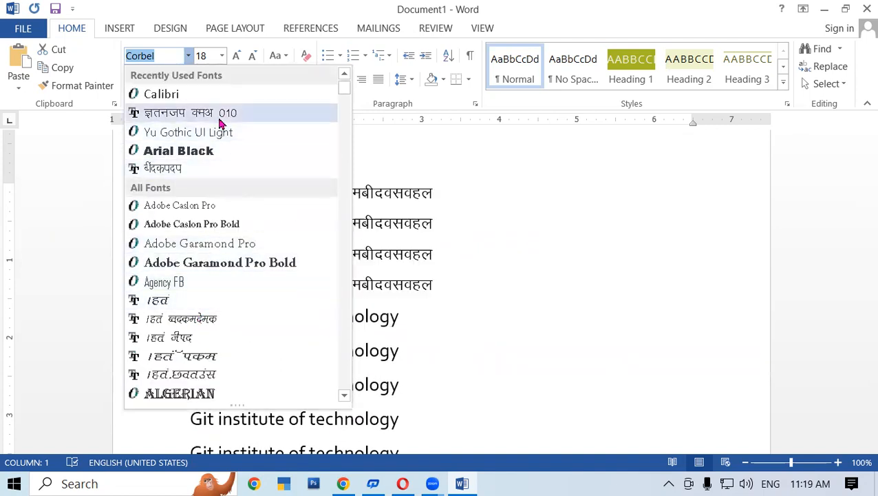
pyautogui.scroll(-2, 222, 334)
pyautogui.scroll(3, 223, 333)
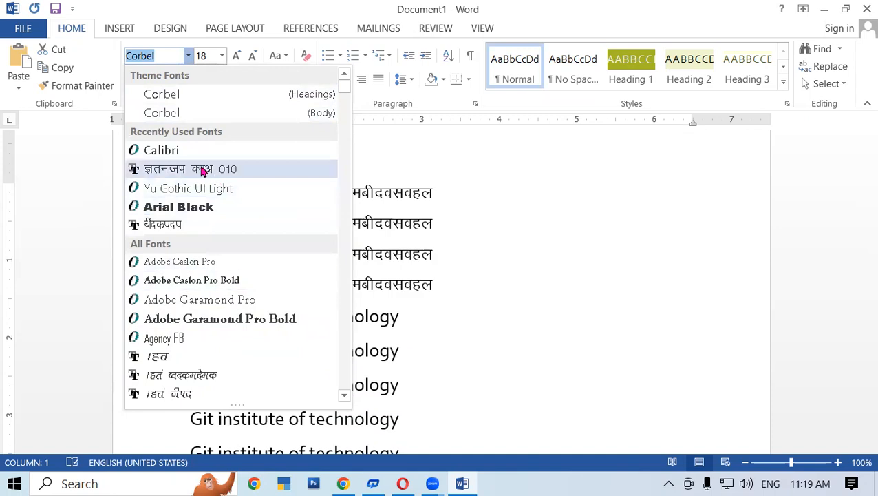
pyautogui.scroll(-5, 213, 356)
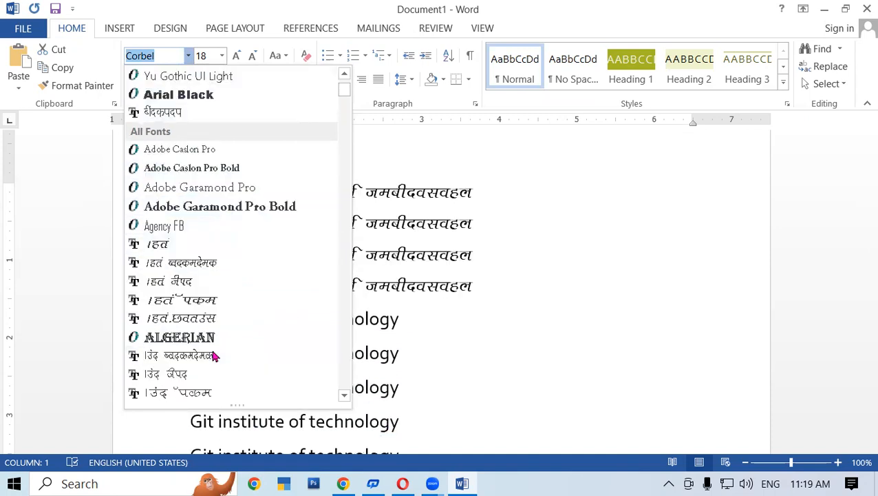
pyautogui.scroll(4, 214, 356)
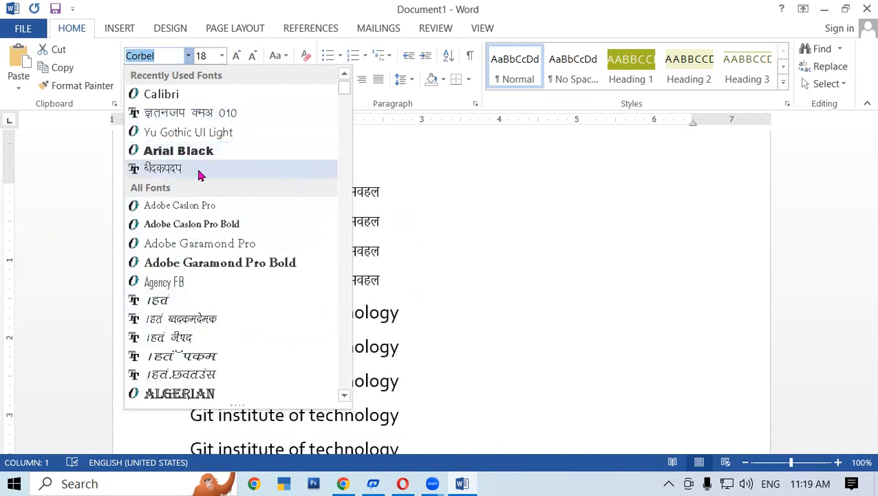
pyautogui.click(197, 227)
pyautogui.click(552, 243)
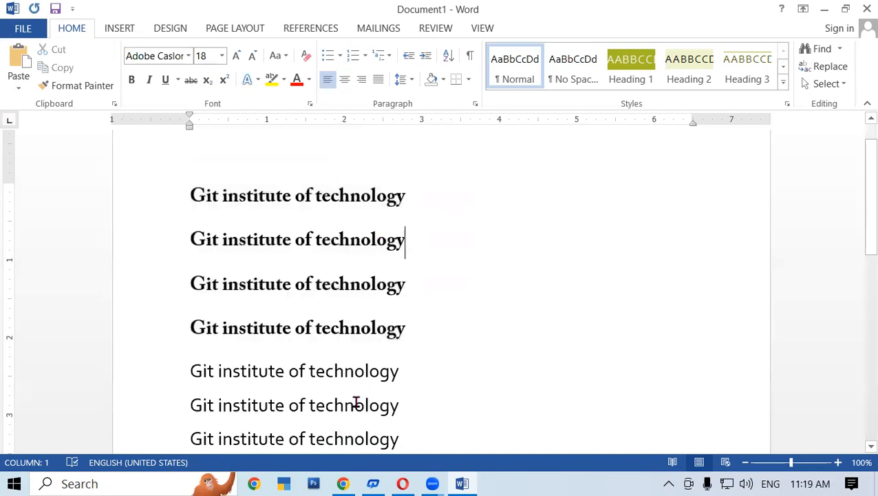
# Examine the four restyled lines and look through the available fonts
pyautogui.moveTo(861, 174); pyautogui.dragTo(865, 194)
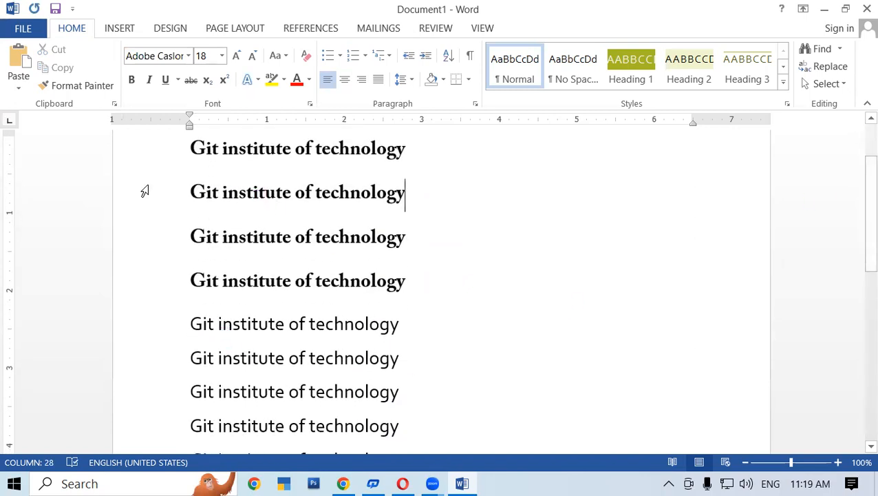
pyautogui.scroll(2, 372, 241)
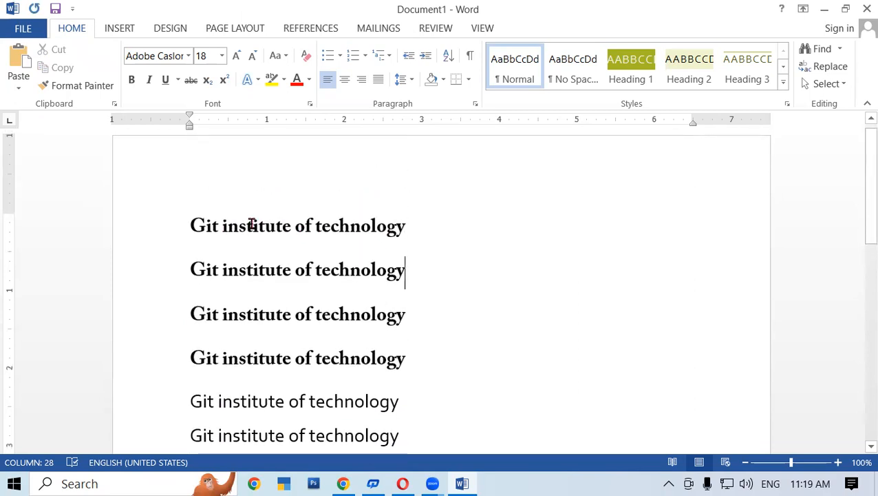
pyautogui.scroll(-2, 240, 206)
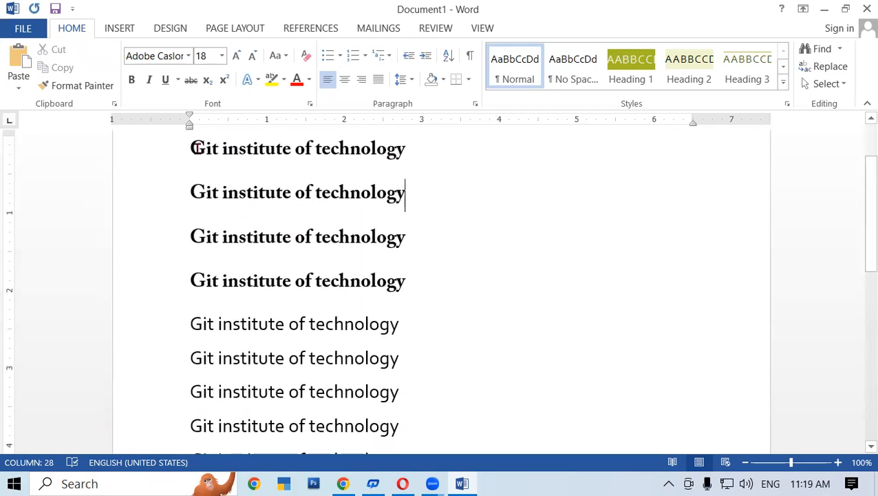
pyautogui.click(190, 56)
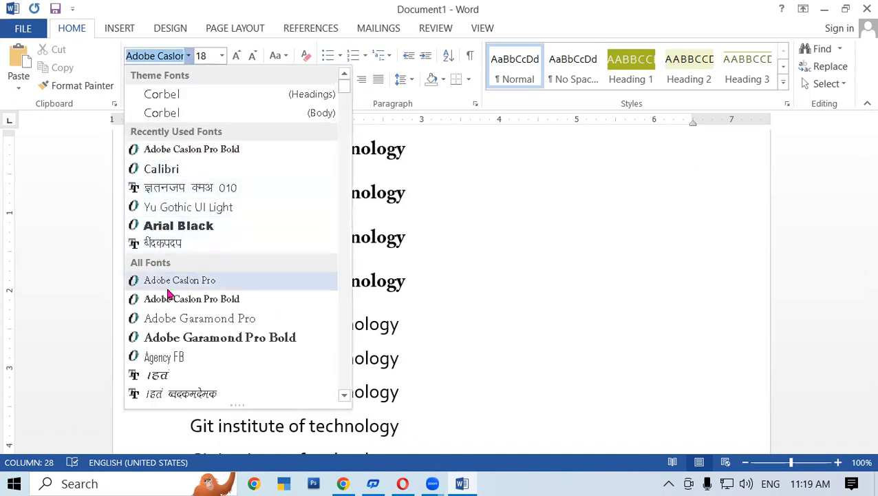
pyautogui.scroll(-2, 168, 288)
pyautogui.scroll(-9, 170, 294)
pyautogui.scroll(6, 175, 294)
pyautogui.scroll(5, 174, 294)
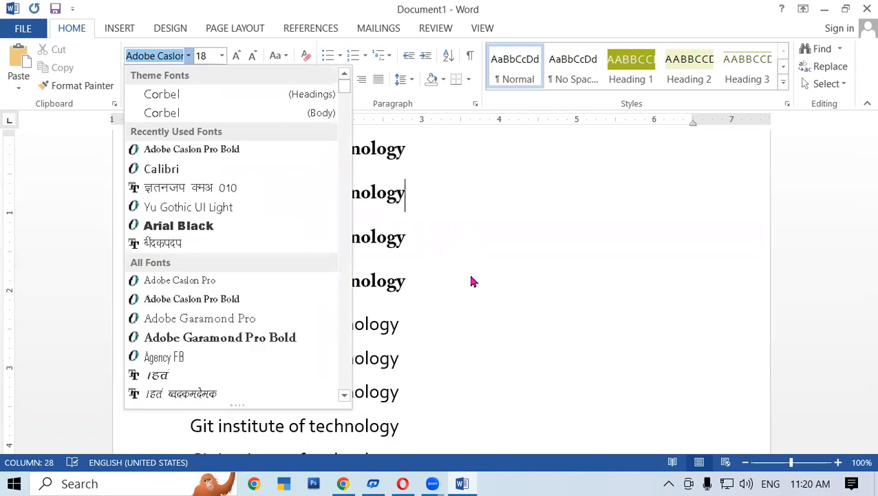
# Reselect the first four lines and undo their font change
pyautogui.click(189, 147)
pyautogui.moveTo(190, 147); pyautogui.dragTo(399, 283)
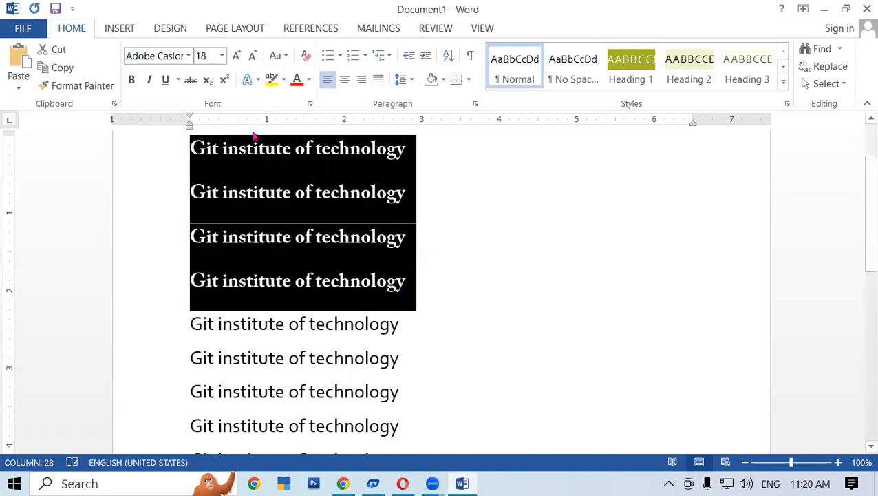
pyautogui.hotkey('ctrl', 'z')
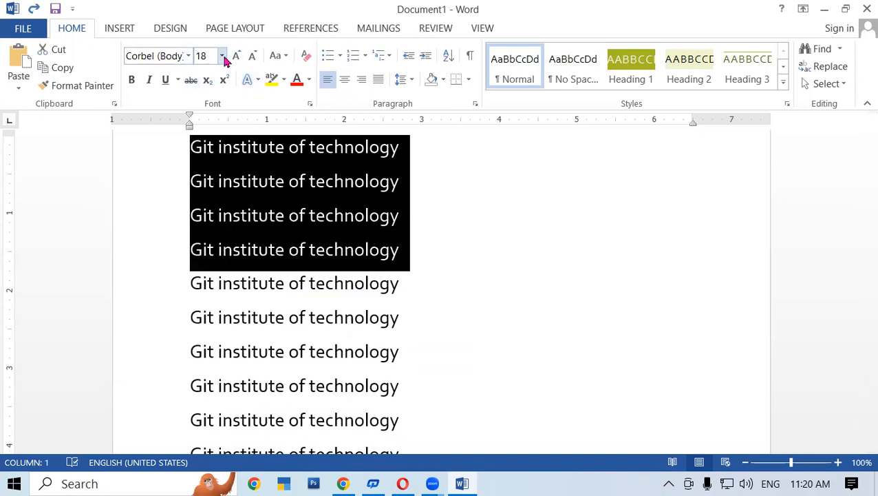
# Set the font size of the first four lines to 8 and deselect them
pyautogui.click(222, 56)
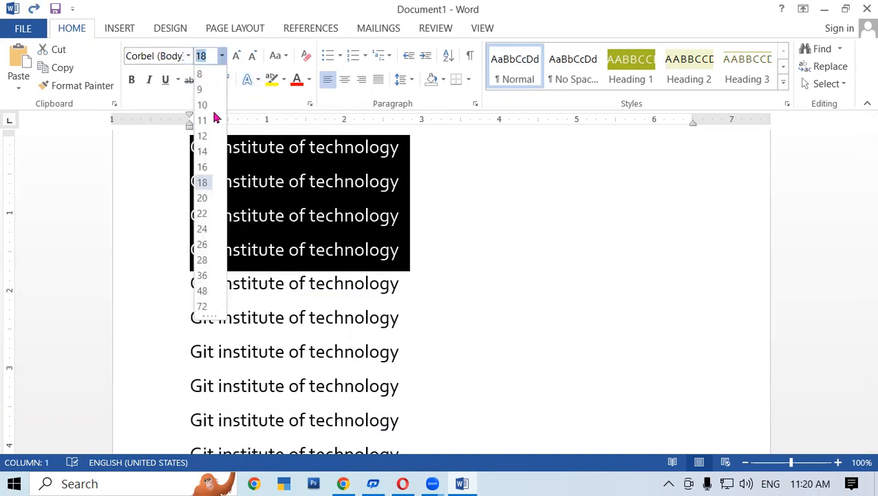
pyautogui.press('Escape')
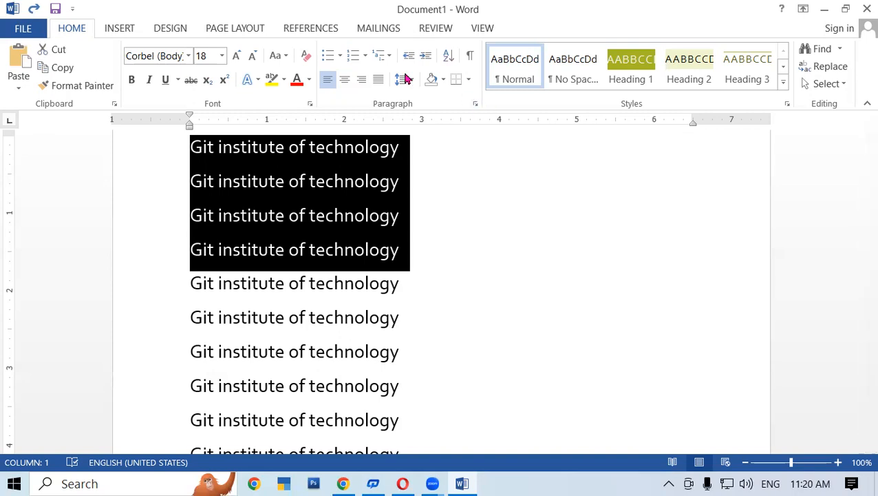
pyautogui.click(222, 55)
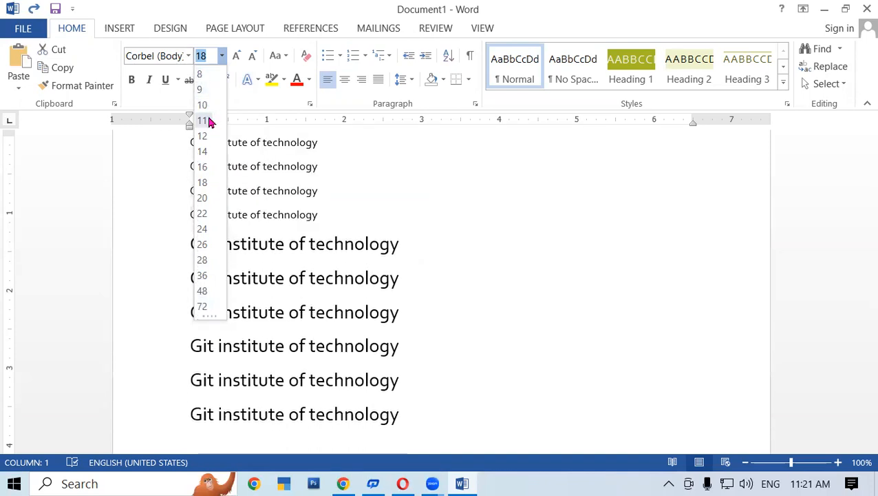
pyautogui.click(202, 76)
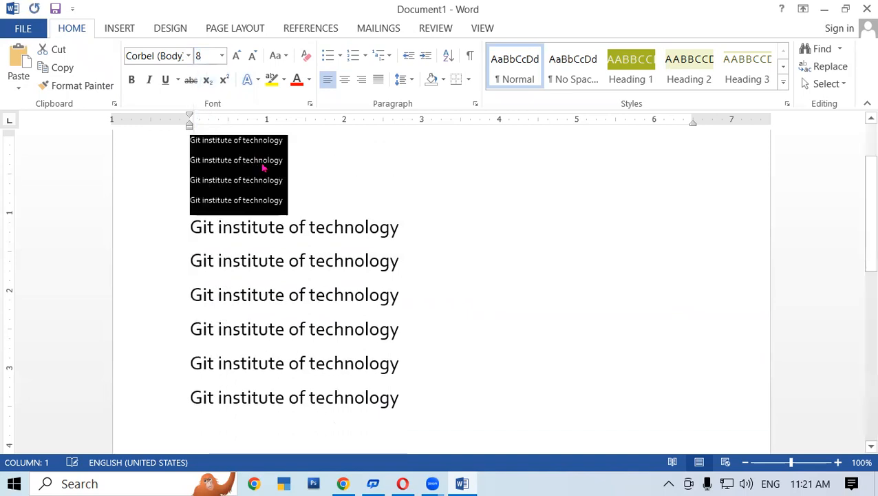
pyautogui.click(323, 173)
# Reselect the first four lines and enter a custom font size of 4, which is below the listed sizes
pyautogui.moveTo(185, 140); pyautogui.dragTo(308, 206)
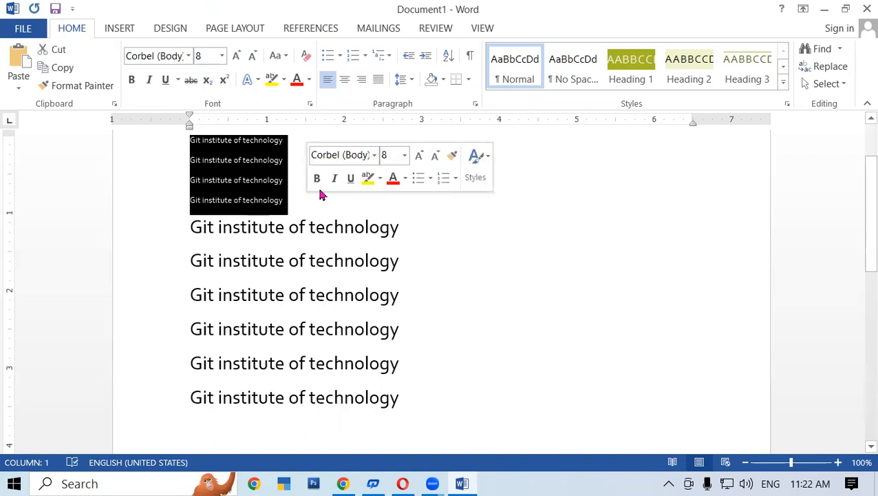
pyautogui.click(222, 57)
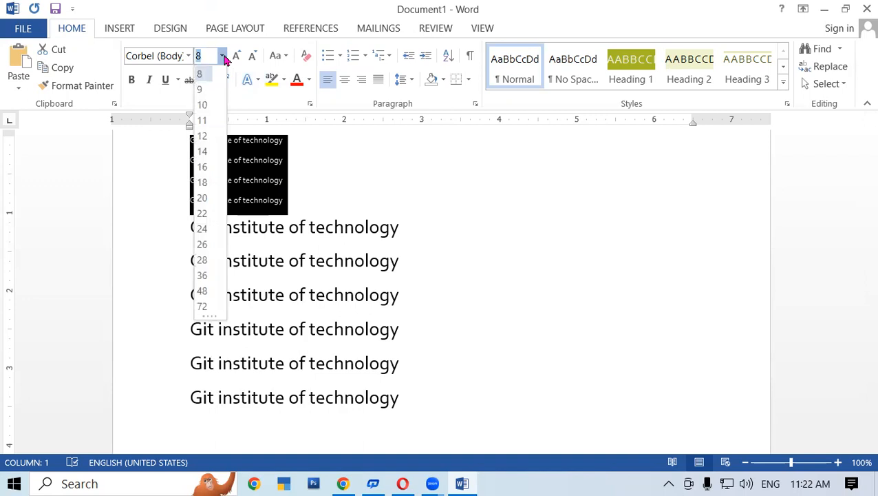
pyautogui.click(221, 57)
pyautogui.click(208, 58)
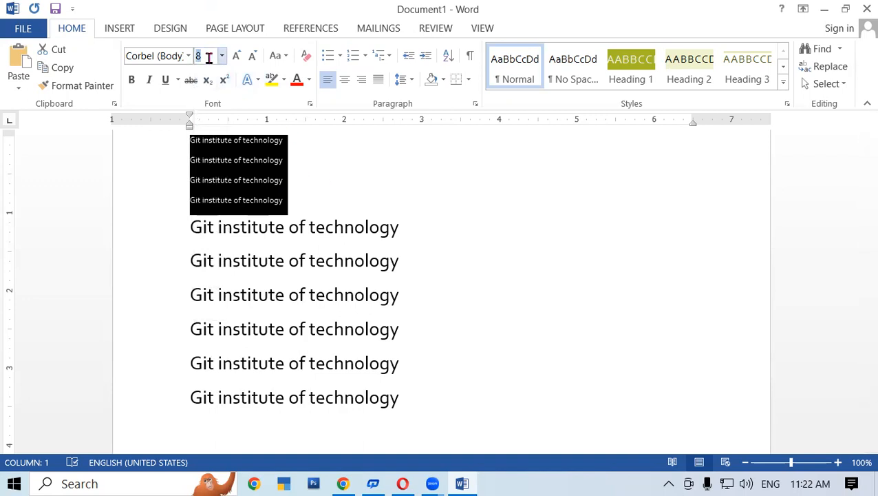
pyautogui.press('BackSpace')
pyautogui.write('4')
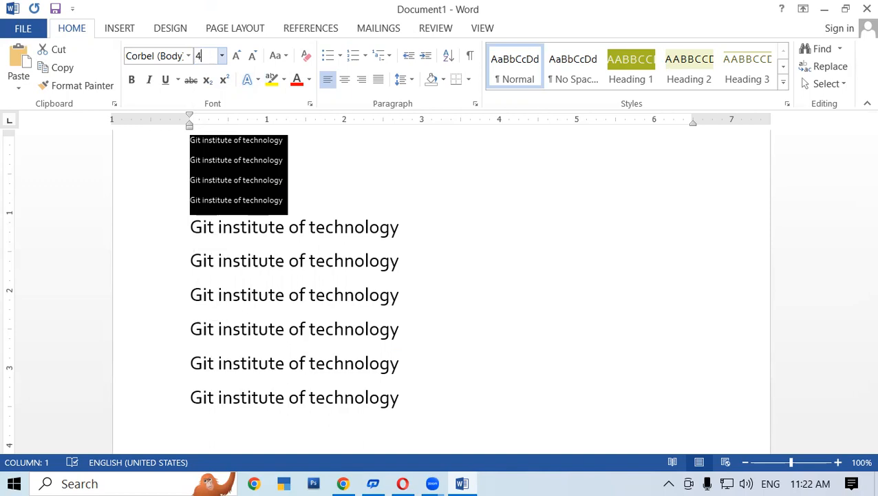
pyautogui.click(357, 171)
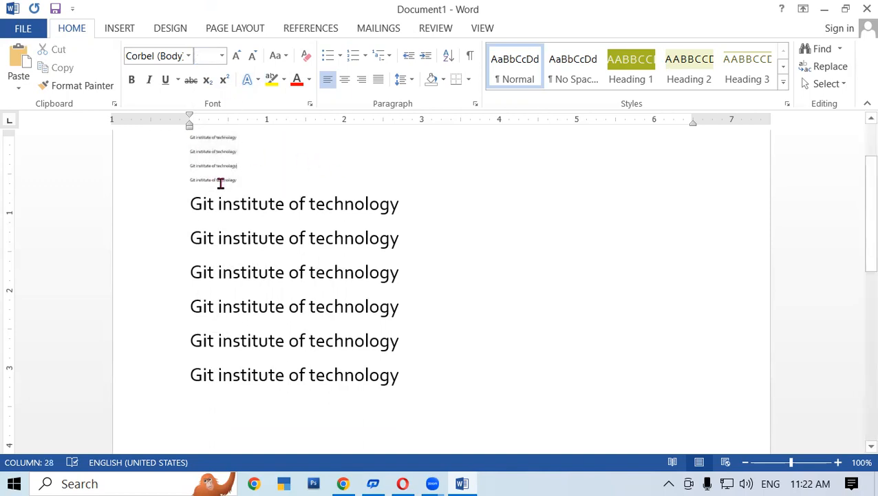
# Reselect the four small lines and enter a custom font size of 2
pyautogui.moveTo(188, 132); pyautogui.dragTo(239, 186)
pyautogui.click(206, 54)
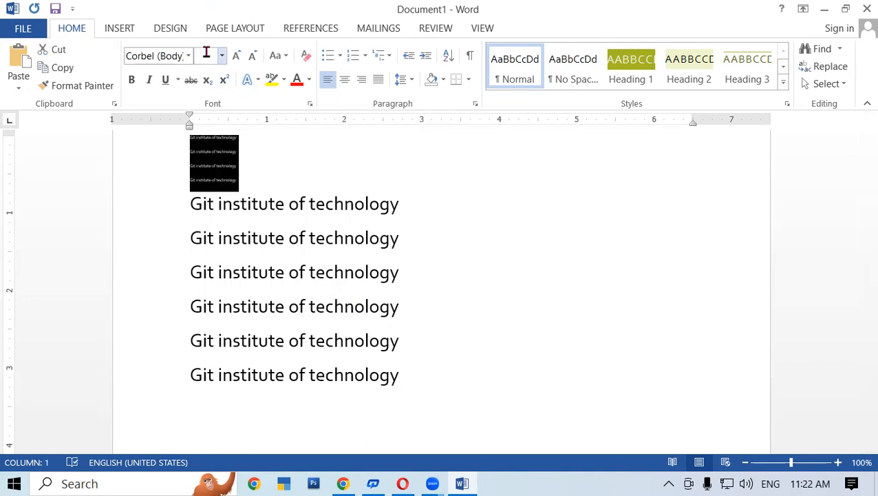
pyautogui.write('2')
pyautogui.press('Return')
pyautogui.click(322, 133)
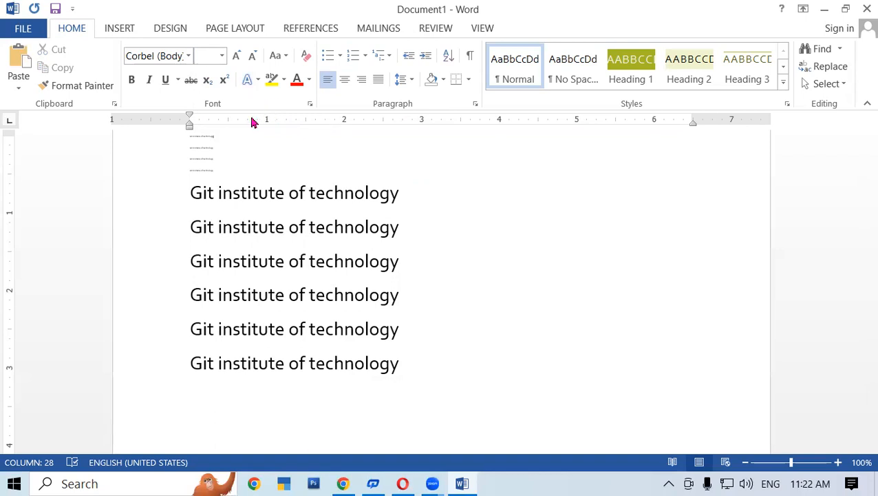
# Reselect the four tiny lines and set their font size to 11
pyautogui.moveTo(190, 137); pyautogui.dragTo(209, 178)
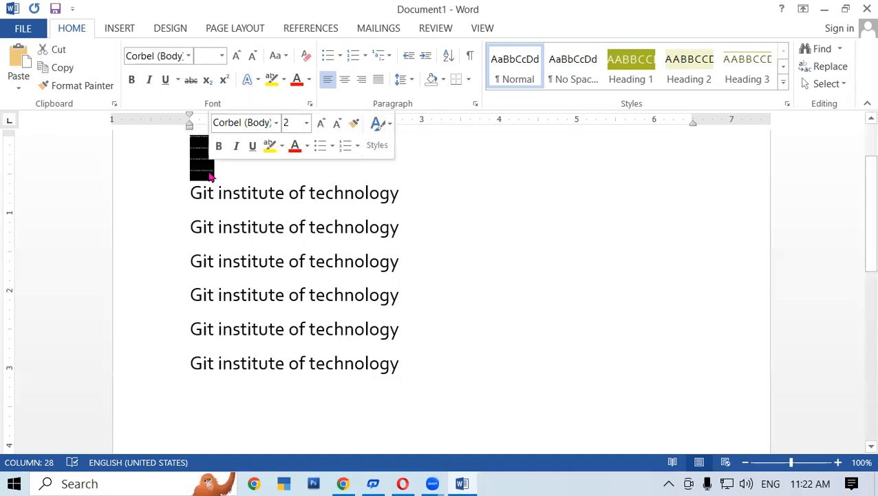
pyautogui.click(221, 58)
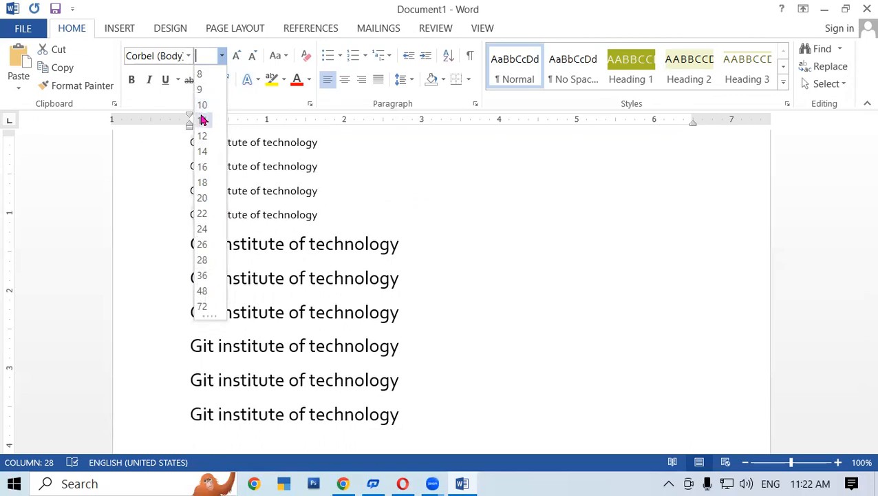
pyautogui.click(204, 122)
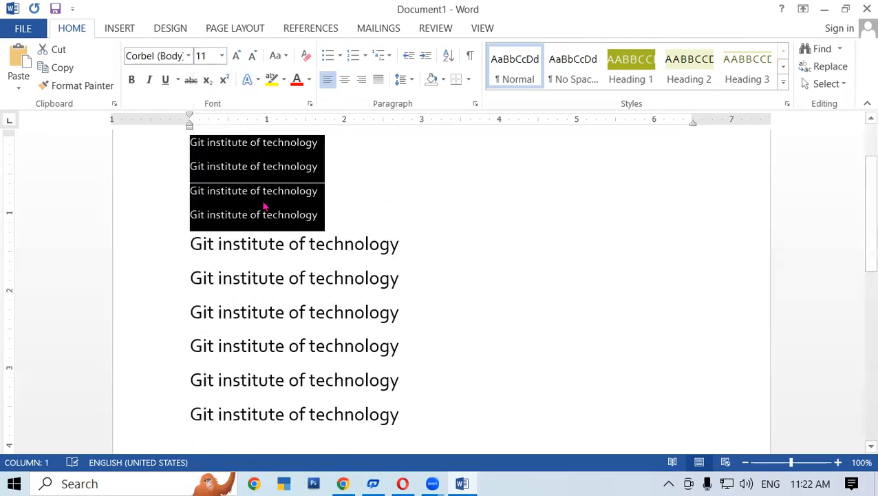
# Raise the first four lines to font size 20 and deselect them
pyautogui.click(221, 57)
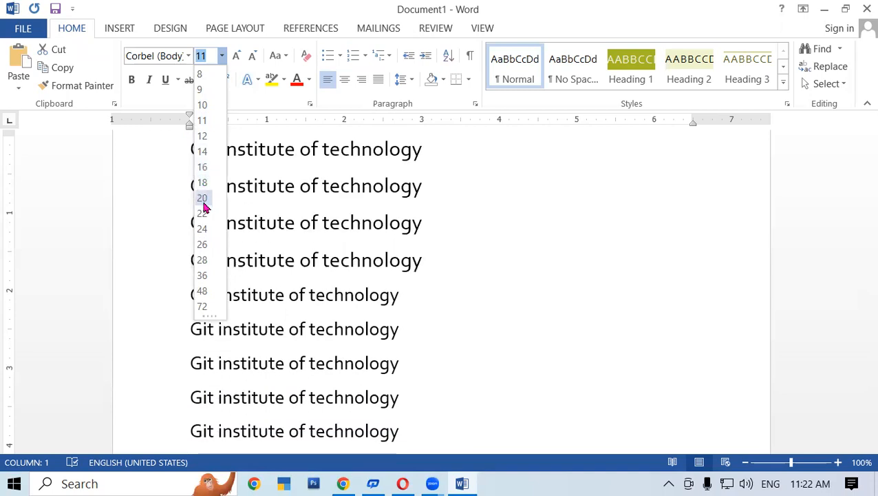
pyautogui.click(202, 199)
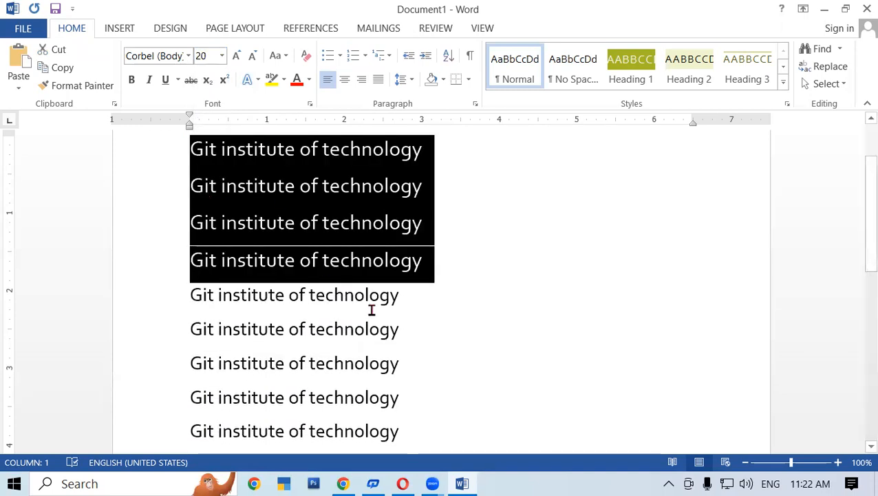
pyautogui.click(510, 299)
# Reselect the first four lines and enlarge them with repeated Increase Font Size commands up to size 300
pyautogui.moveTo(194, 148); pyautogui.dragTo(428, 273)
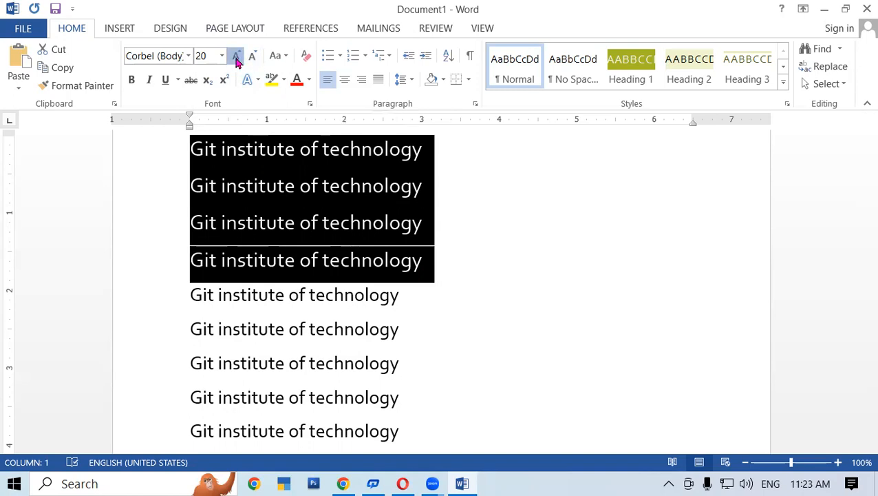
pyautogui.click(236, 57)
pyautogui.click(236, 57)
pyautogui.click(236, 57)
pyautogui.click(236, 57)
pyautogui.click(236, 57)
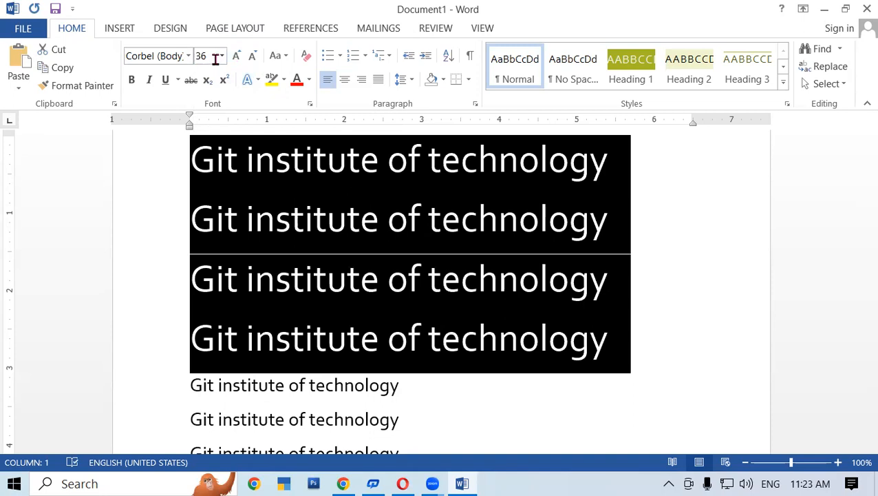
pyautogui.click(236, 57)
pyautogui.click(236, 57)
pyautogui.click(236, 57)
pyautogui.click(236, 57)
pyautogui.click(236, 57)
pyautogui.click(236, 57)
pyautogui.click(236, 57)
pyautogui.click(237, 57)
pyautogui.click(236, 57)
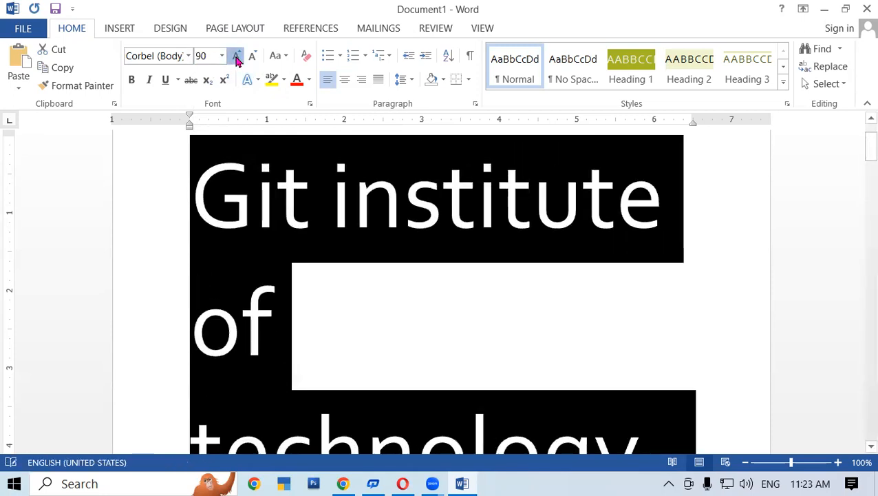
pyautogui.click(236, 57)
pyautogui.click(236, 57)
pyautogui.click(236, 57)
pyautogui.click(236, 58)
pyautogui.click(236, 57)
pyautogui.doubleClick(237, 57)
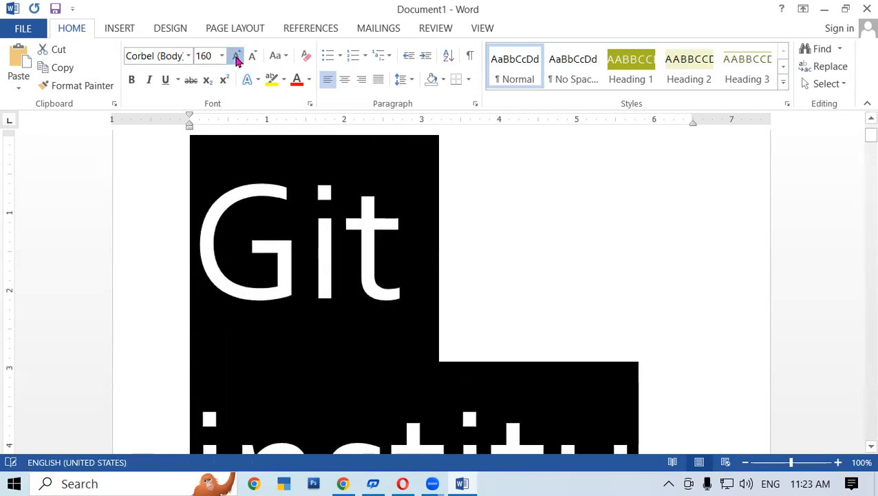
pyautogui.doubleClick(236, 57)
pyautogui.doubleClick(236, 57)
pyautogui.click(236, 57)
pyautogui.doubleClick(236, 57)
pyautogui.doubleClick(236, 57)
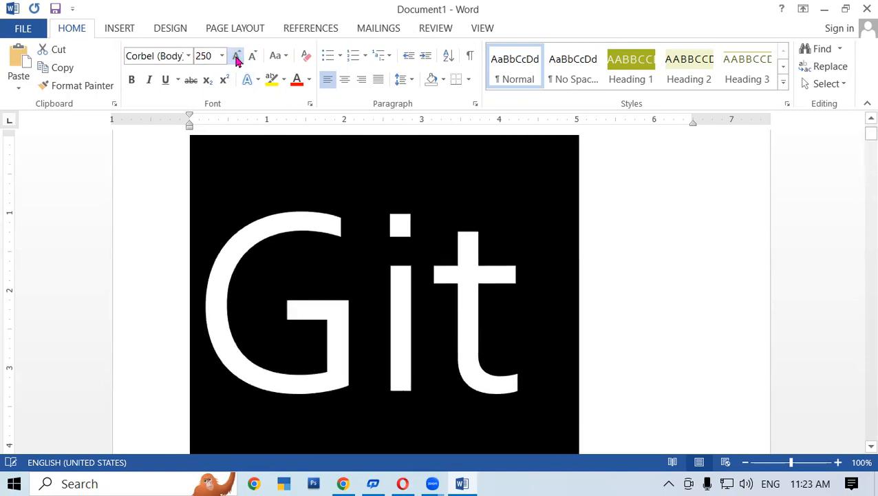
pyautogui.doubleClick(236, 57)
pyautogui.doubleClick(236, 57)
pyautogui.click(237, 57)
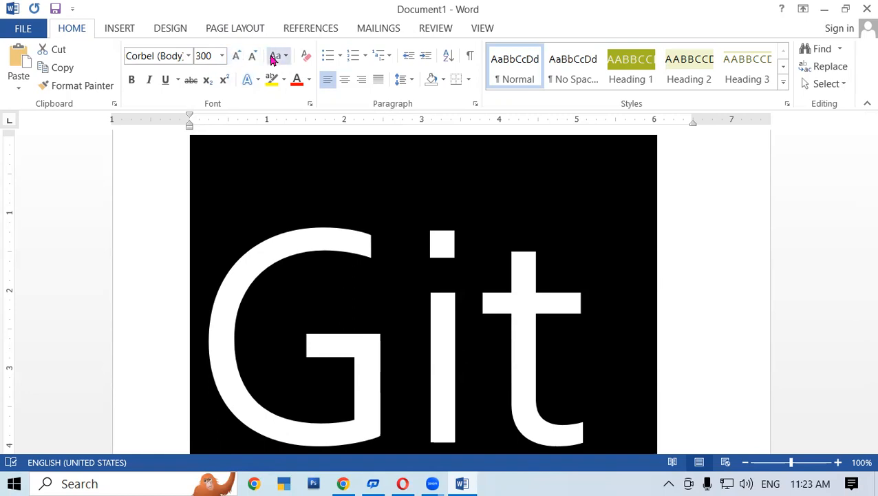
# Shrink the first four lines with repeated Decrease Font Size commands down to size 24
pyautogui.click(254, 57)
pyautogui.click(254, 57)
pyautogui.click(256, 58)
pyautogui.tripleClick(254, 57)
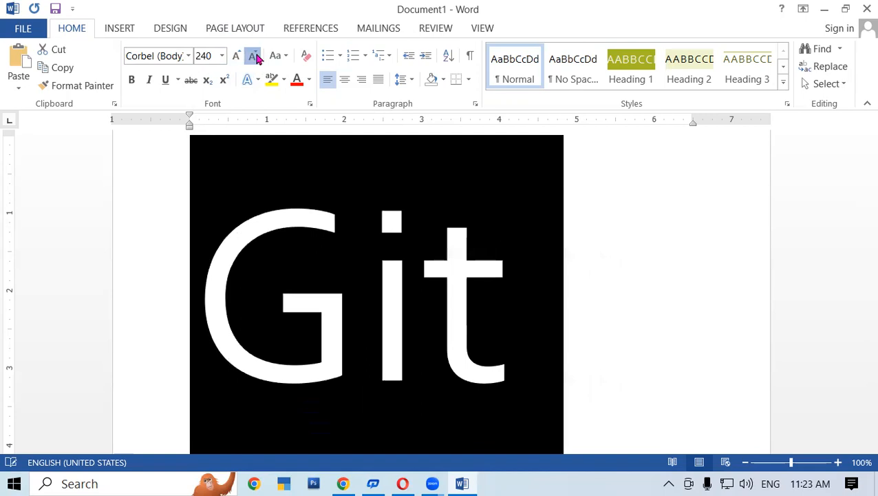
pyautogui.tripleClick(254, 58)
pyautogui.doubleClick(254, 57)
pyautogui.tripleClick(254, 58)
pyautogui.doubleClick(254, 57)
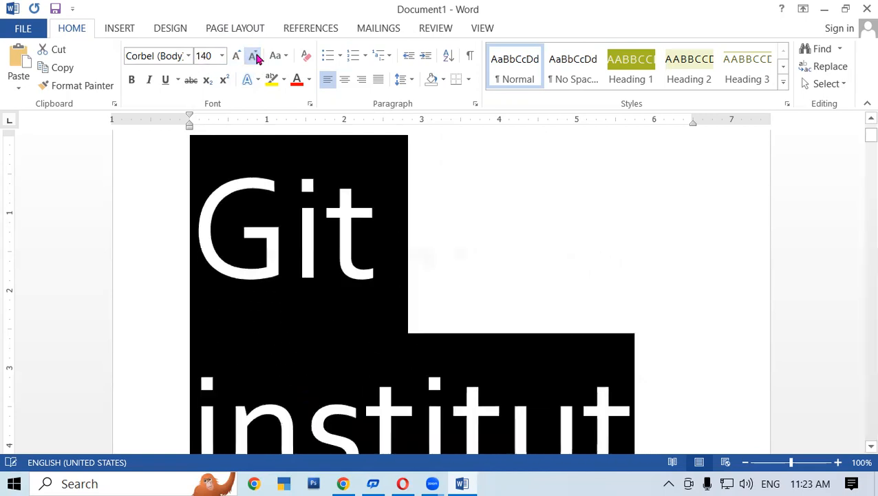
pyautogui.tripleClick(254, 57)
pyautogui.tripleClick(254, 57)
pyautogui.doubleClick(254, 57)
pyautogui.tripleClick(254, 57)
pyautogui.doubleClick(254, 57)
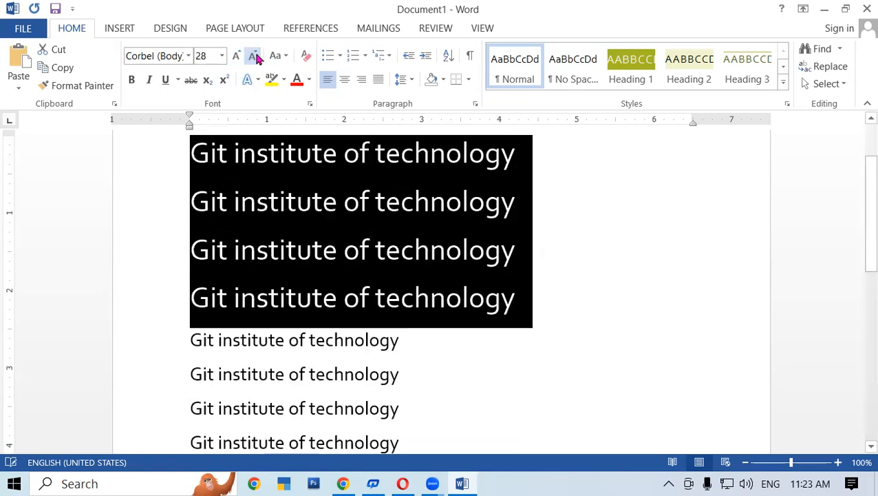
pyautogui.click(254, 57)
pyautogui.click(254, 57)
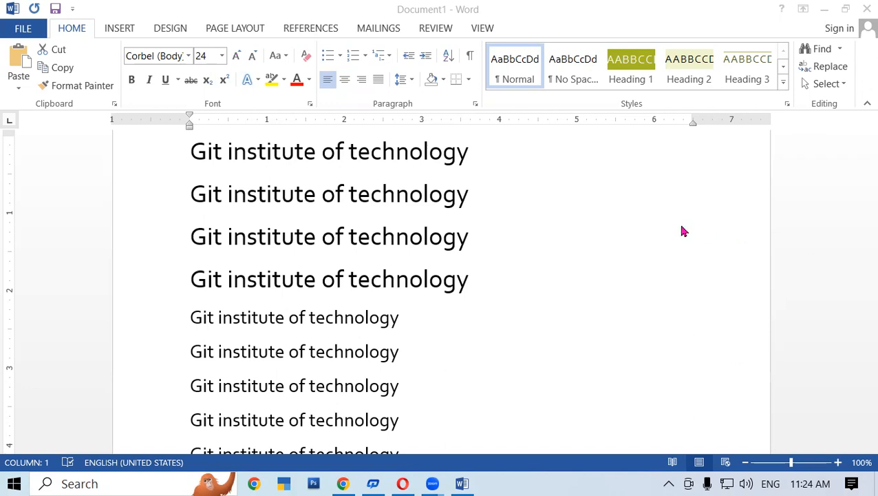
# With the first four lines selected, enlarge their text through the preset font sizes up to 72
pyautogui.click(581, 242)
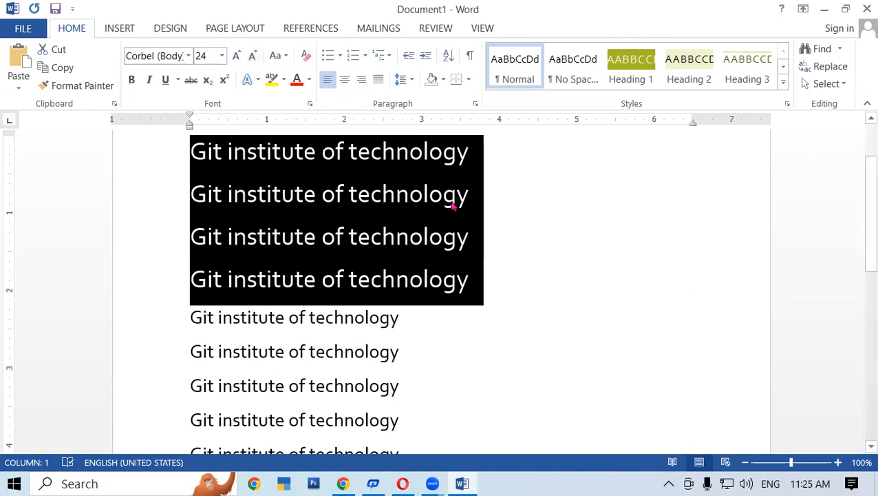
pyautogui.hotkey('ctrl', 'shift', '.')
pyautogui.hotkey('ctrl', 'shift', '.')
pyautogui.hotkey('ctrl', 'shift', '.')
pyautogui.hotkey('ctrl', 'shift', '.')
pyautogui.hotkey('ctrl', 'shift', '.')
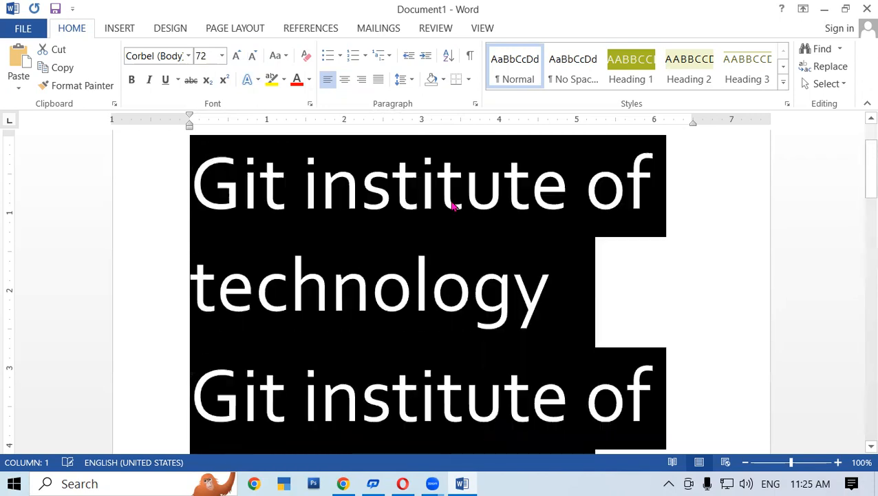
# Reduce the first four lines through the preset font sizes back to 24
pyautogui.hotkey('ctrl', 'shift', ',')
pyautogui.hotkey('ctrl', 'shift', ',')
pyautogui.hotkey('ctrl', 'shift', ',')
pyautogui.hotkey('ctrl', 'shift', ',')
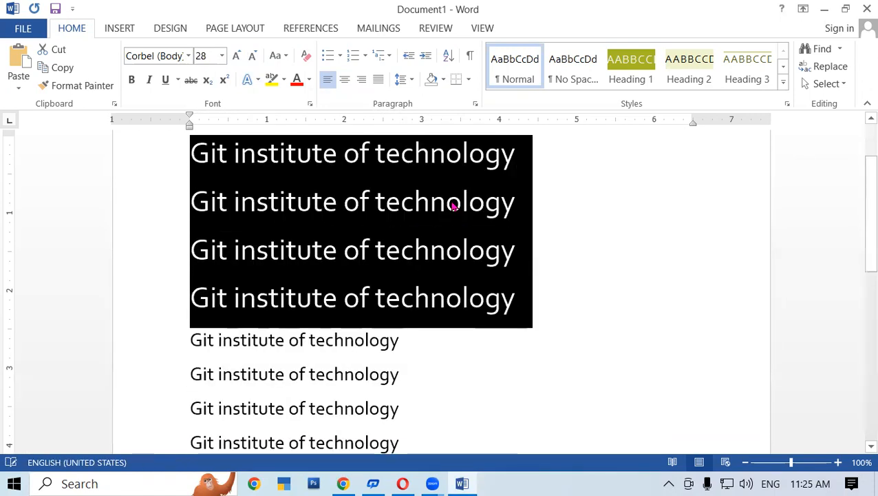
pyautogui.hotkey('ctrl', 'shift', ',')
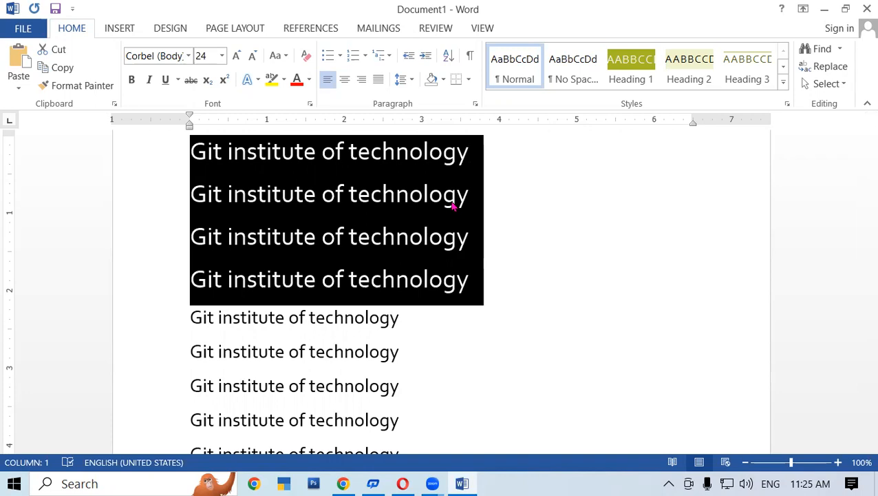
# Reduce the font size of the first four lines one point at a time to 16
pyautogui.hotkey('ctrl', '[')
pyautogui.hotkey('ctrl', '[')
pyautogui.hotkey('ctrl', '[')
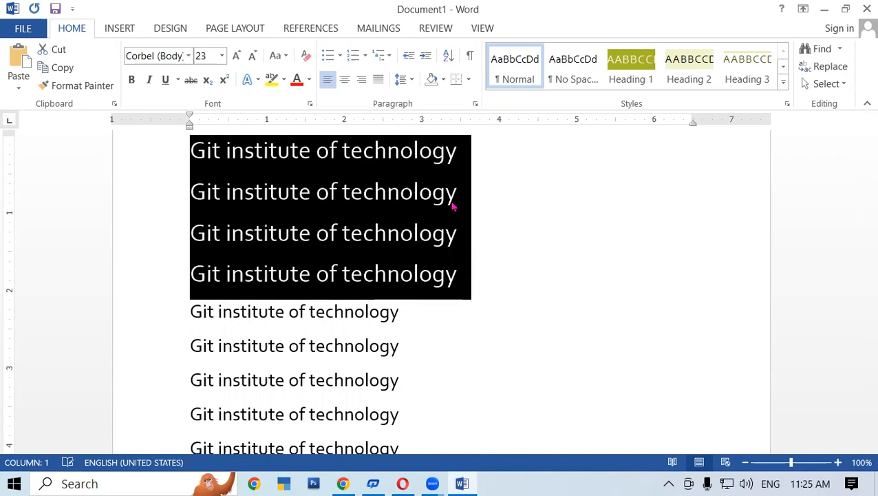
pyautogui.hotkey('ctrl', '[')
pyautogui.hotkey('ctrl', '[')
pyautogui.hotkey('ctrl', '[')
pyautogui.hotkey('ctrl', '[')
pyautogui.hotkey('ctrl', '[')
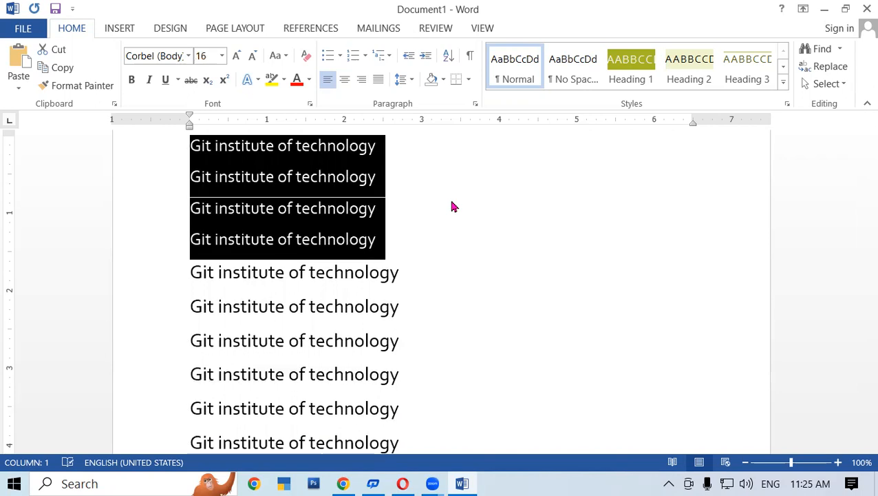
# Increase the font size of the first four lines one point at a time to 21
pyautogui.hotkey('ctrl', ']')
pyautogui.hotkey('ctrl', ']')
pyautogui.hotkey('ctrl', ']')
pyautogui.hotkey('ctrl', ']')
pyautogui.hotkey('ctrl', ']')
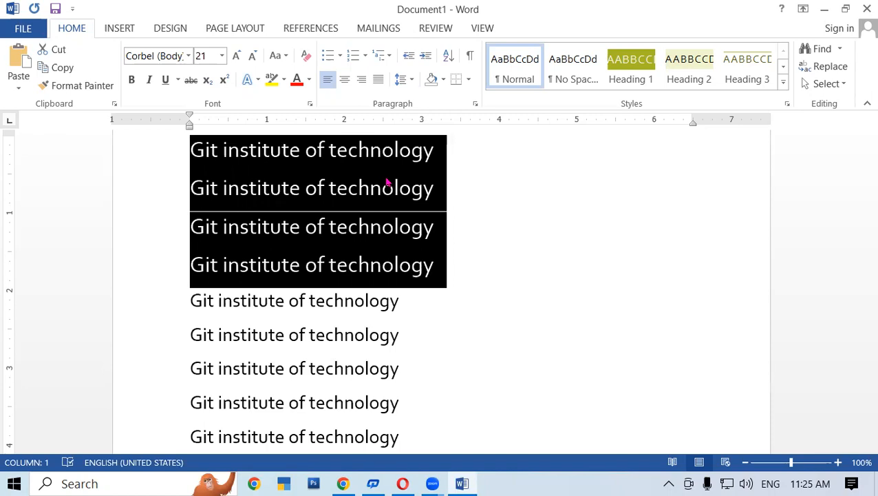
# Reduce the first four lines through the preset font sizes down to 12
pyautogui.hotkey('ctrl', 'shift', ',')
pyautogui.hotkey('ctrl', 'shift', ',')
pyautogui.hotkey('ctrl', 'shift', ',')
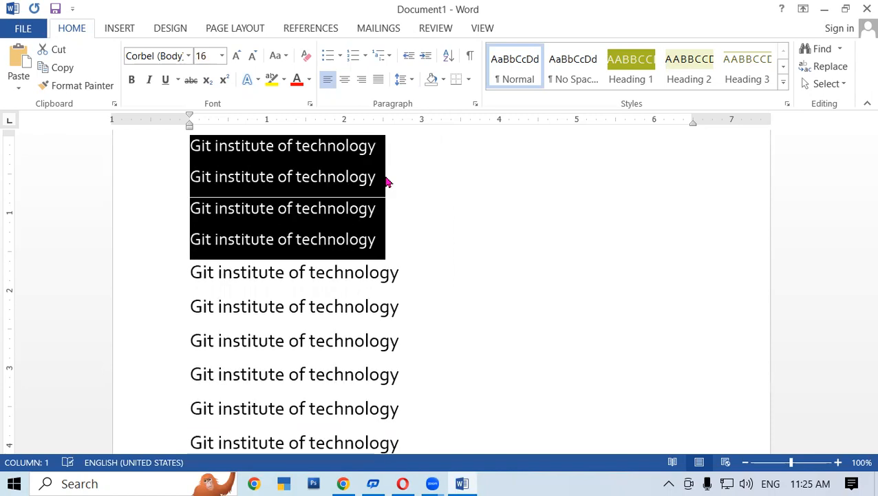
pyautogui.hotkey('ctrl', 'shift', ',')
pyautogui.hotkey('ctrl', 'shift', ',')
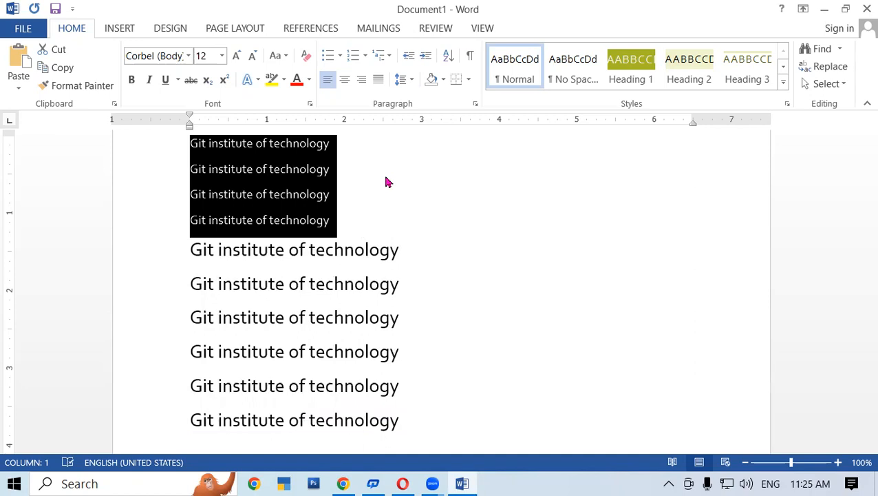
# Grow and shrink the first four lines through the preset font sizes, finishing at 16
pyautogui.hotkey('ctrl', 'shift', '.')
pyautogui.hotkey('ctrl', 'shift', '.')
pyautogui.hotkey('ctrl', 'shift', '.')
pyautogui.hotkey('ctrl', 'shift', ',')
pyautogui.hotkey('ctrl', 'shift', ',')
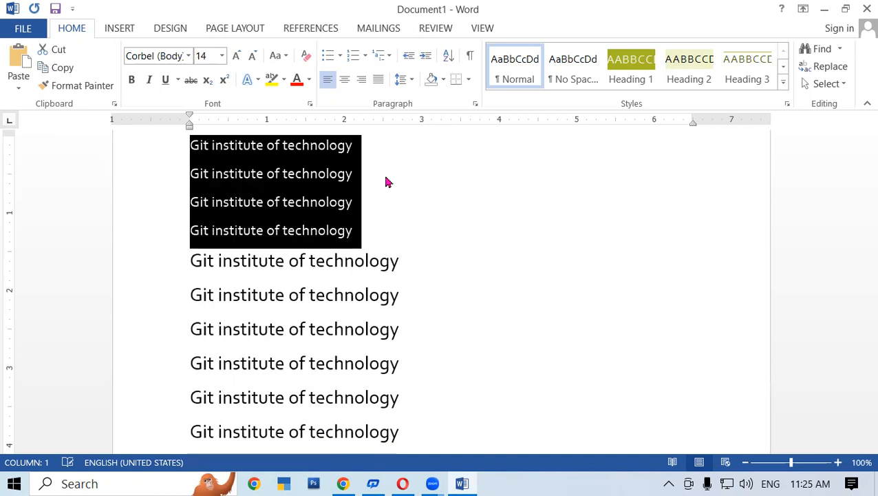
pyautogui.hotkey('ctrl', 'shift', ',')
pyautogui.hotkey('ctrl', 'shift', ',')
pyautogui.hotkey('ctrl', 'shift', '.')
pyautogui.hotkey('ctrl', 'shift', '.')
pyautogui.hotkey('ctrl', 'shift', '.')
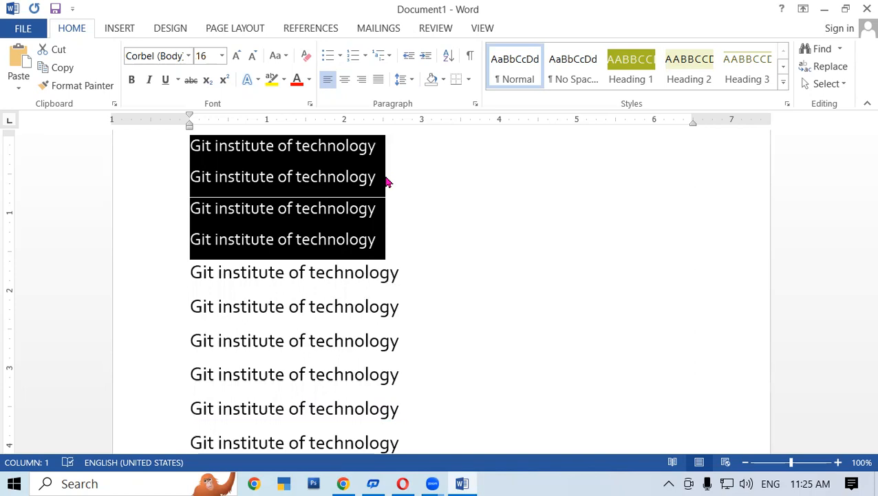
# Reduce the font size of the first four lines one point at a time to 13 and raise it back to 16
pyautogui.hotkey('ctrl', '[')
pyautogui.hotkey('ctrl', '[')
pyautogui.hotkey('ctrl', '[')
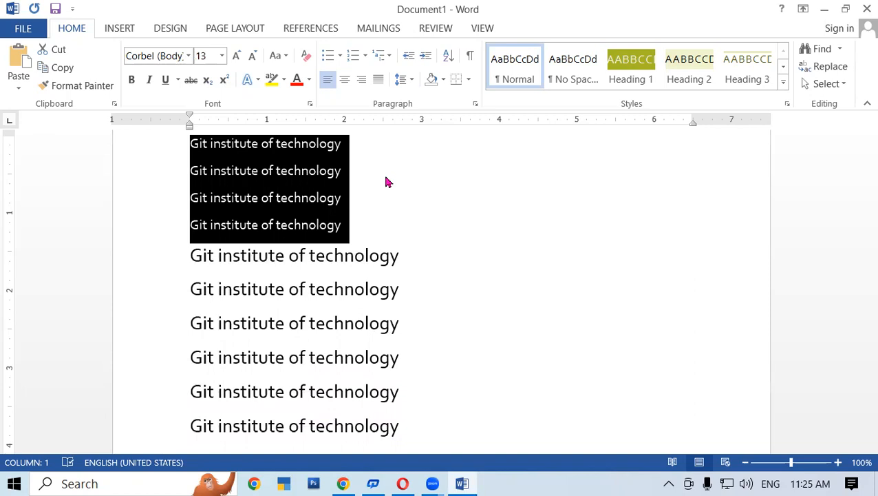
pyautogui.hotkey('ctrl', ']')
pyautogui.hotkey('ctrl', ']')
pyautogui.hotkey('ctrl', ']')
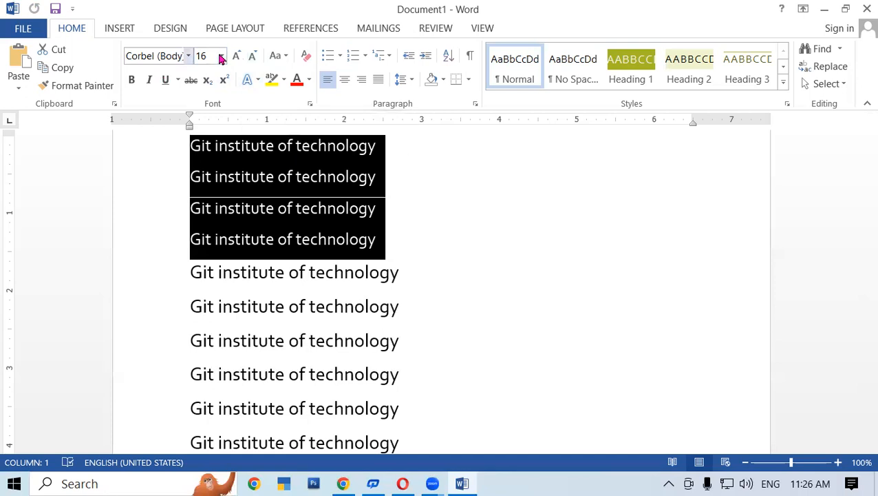
pyautogui.click(431, 222)
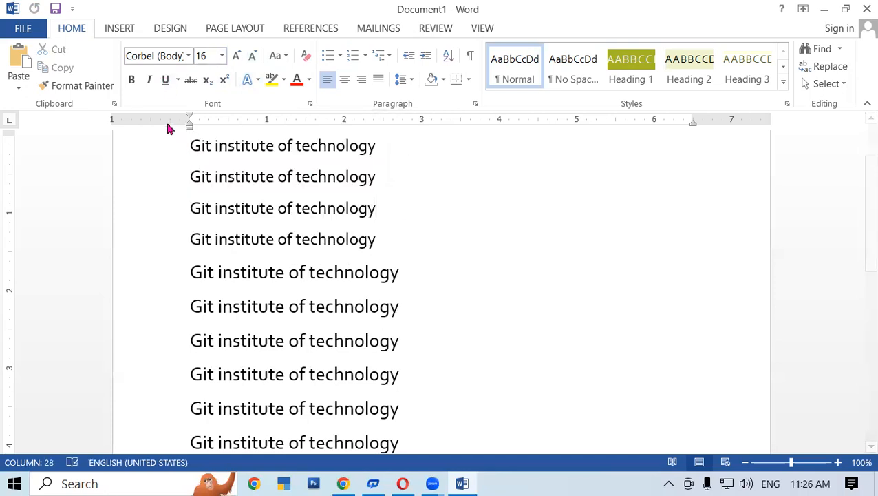
# Make the first four sample lines bold
pyautogui.click(191, 144)
pyautogui.moveTo(248, 199); pyautogui.dragTo(397, 239)
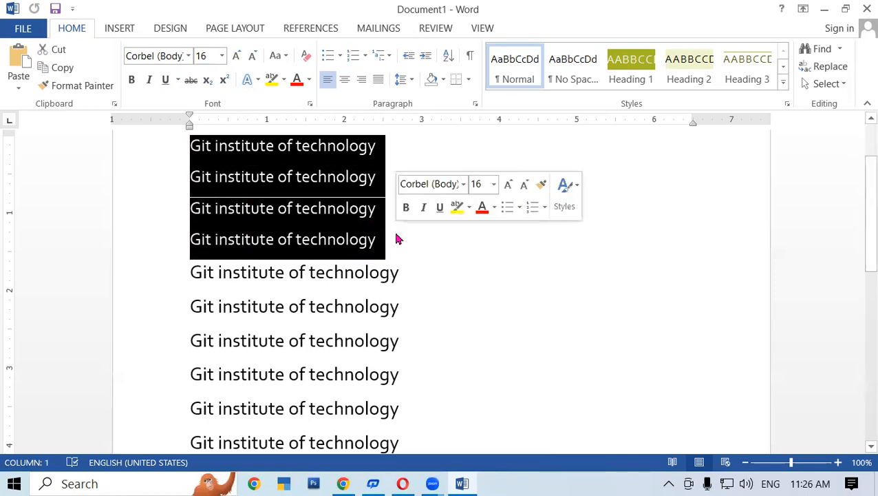
pyautogui.click(133, 81)
pyautogui.click(489, 246)
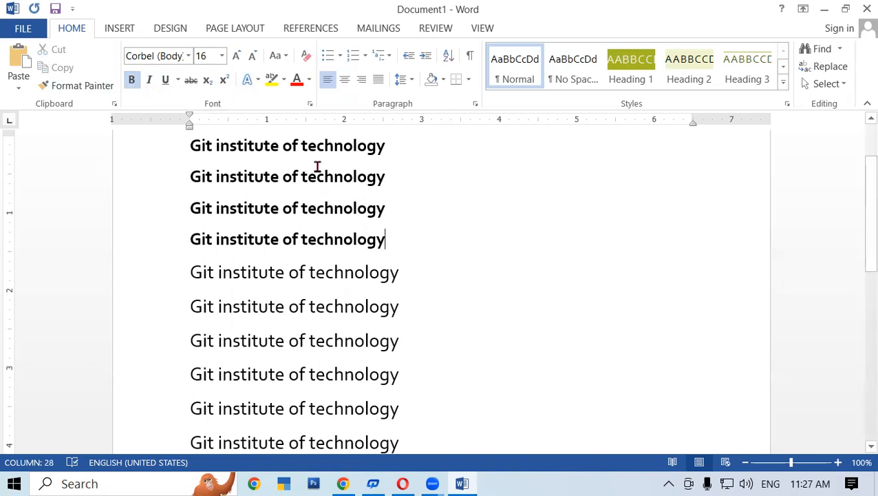
# Italicise the first four lines and give them a plain single underline
pyautogui.moveTo(185, 143); pyautogui.dragTo(410, 245)
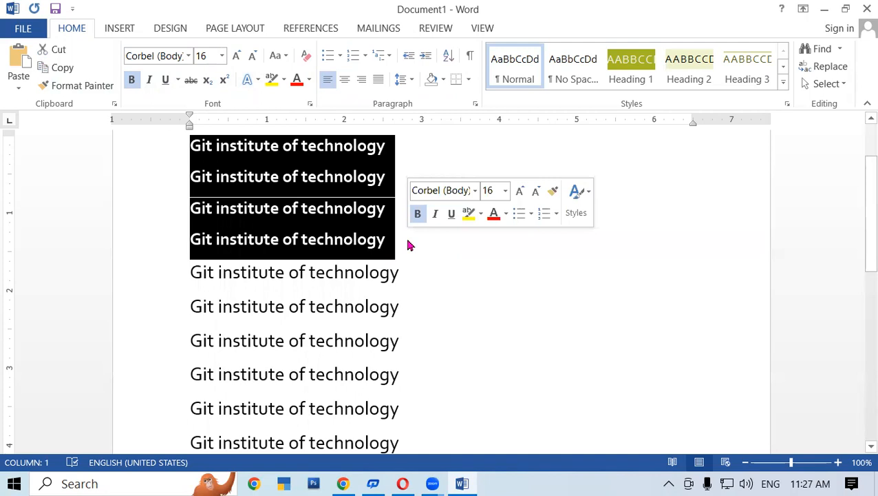
pyautogui.click(149, 80)
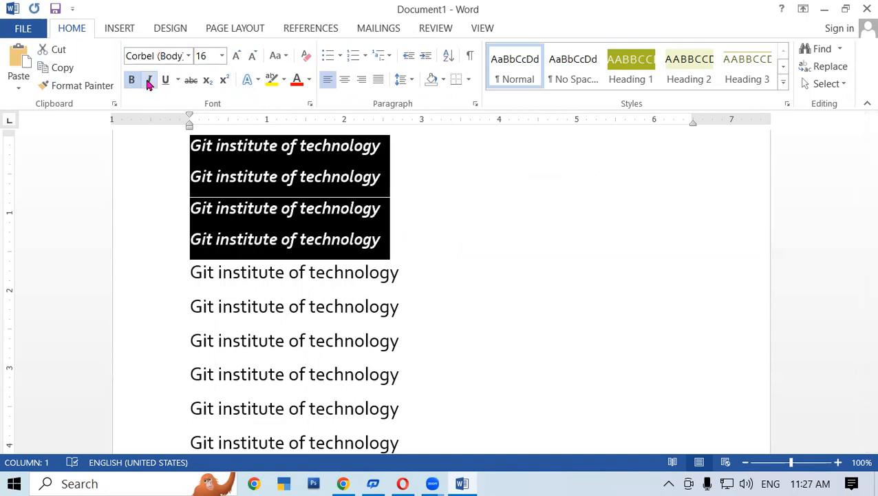
pyautogui.click(470, 225)
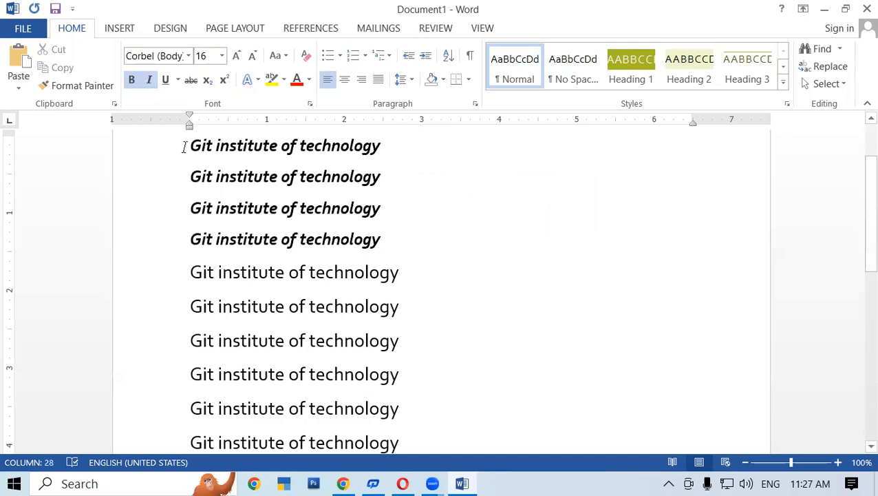
pyautogui.moveTo(184, 148); pyautogui.dragTo(368, 251)
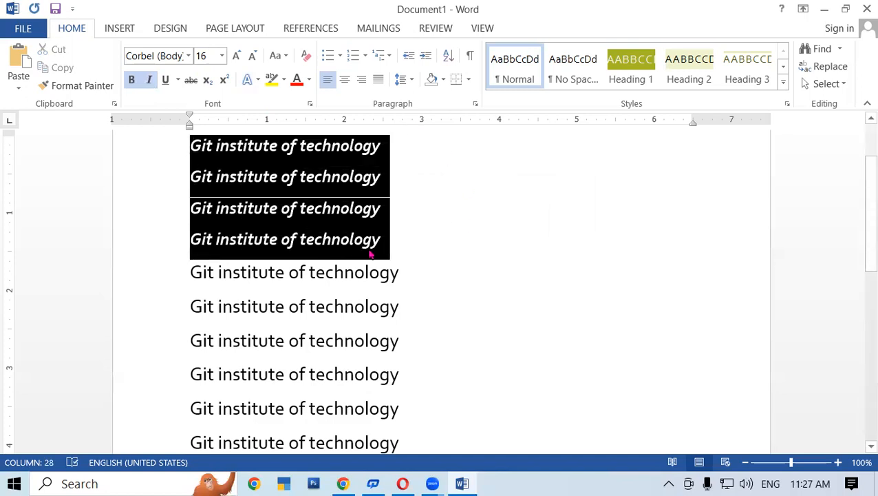
pyautogui.click(168, 80)
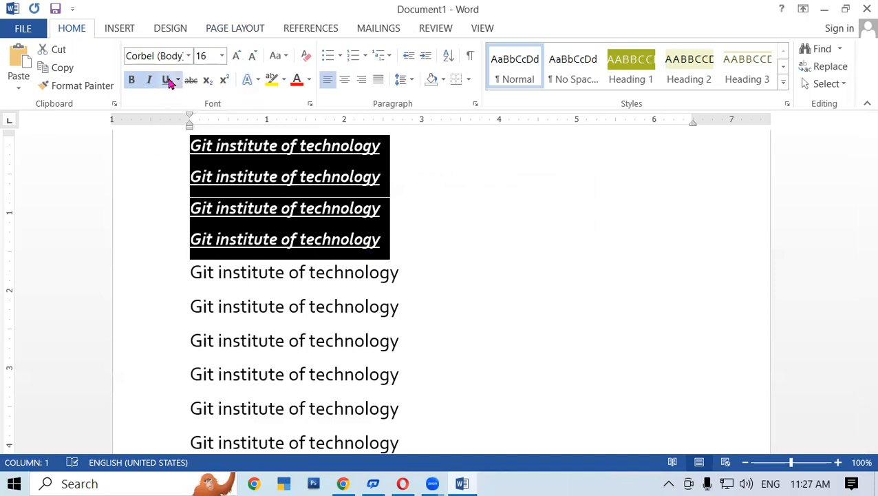
pyautogui.click(476, 237)
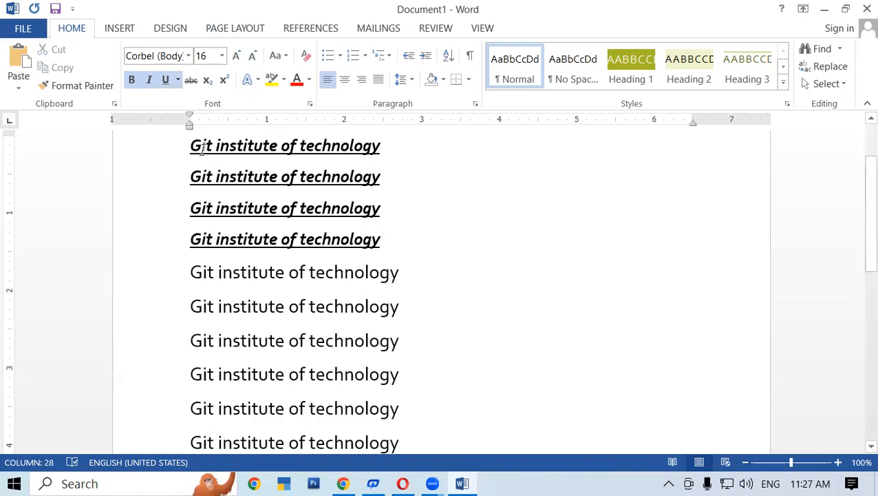
# Change the underline of the first four lines to the dotted style and colour it red
pyautogui.moveTo(191, 140); pyautogui.dragTo(395, 245)
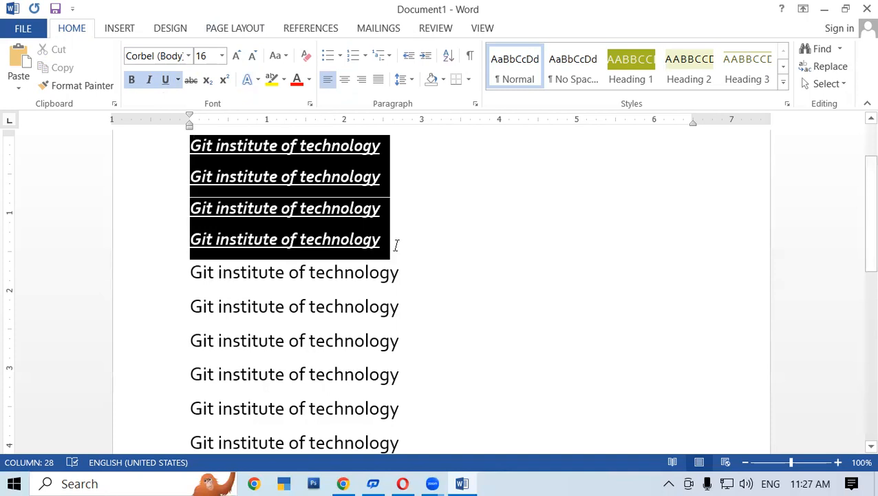
pyautogui.click(180, 81)
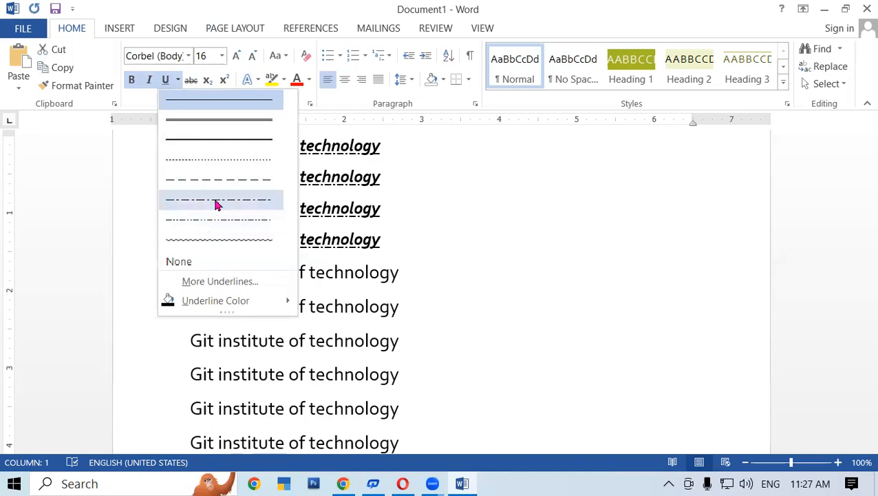
pyautogui.click(228, 164)
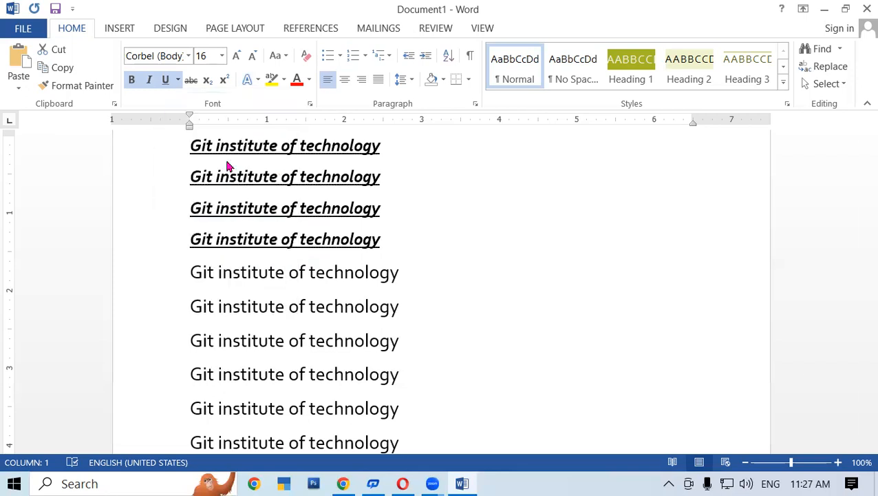
pyautogui.click(178, 80)
pyautogui.moveTo(176, 313)
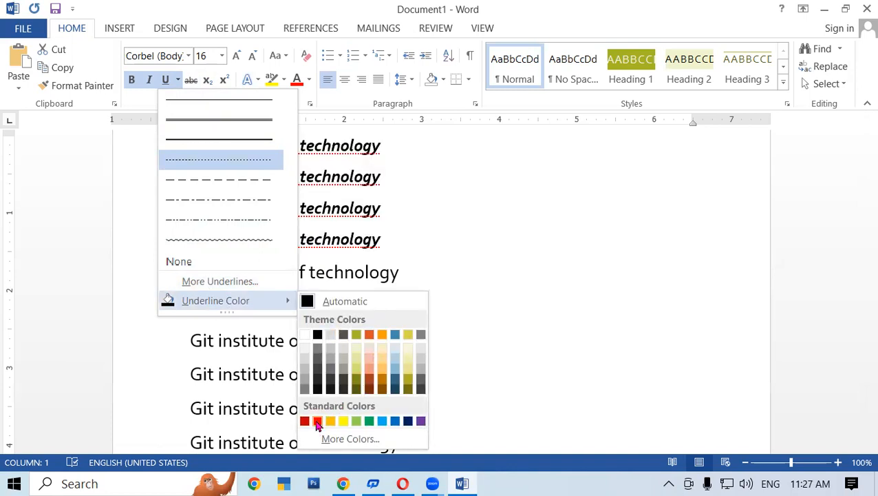
pyautogui.click(419, 261)
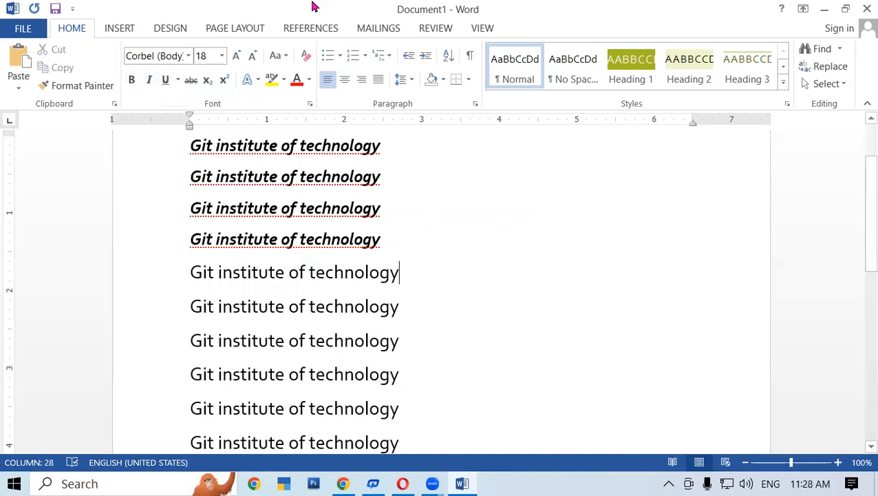
# Apply strikethrough to the first four lines
pyautogui.moveTo(202, 156); pyautogui.dragTo(376, 243)
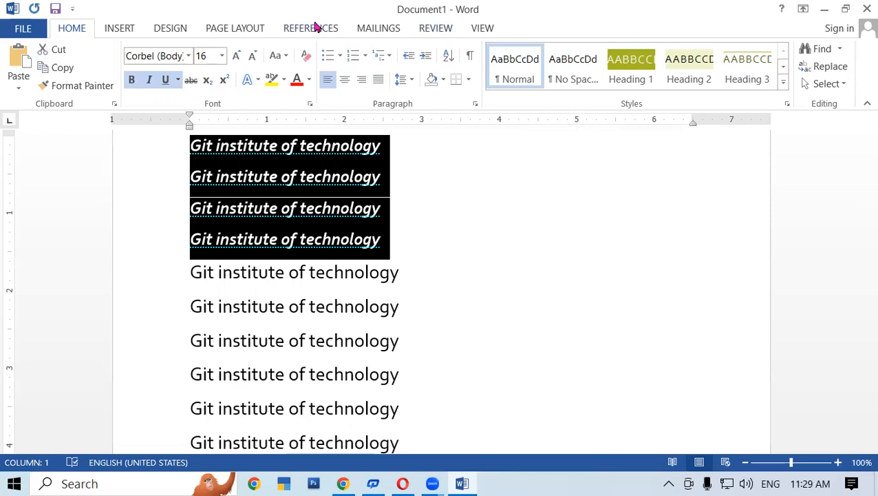
pyautogui.click(191, 80)
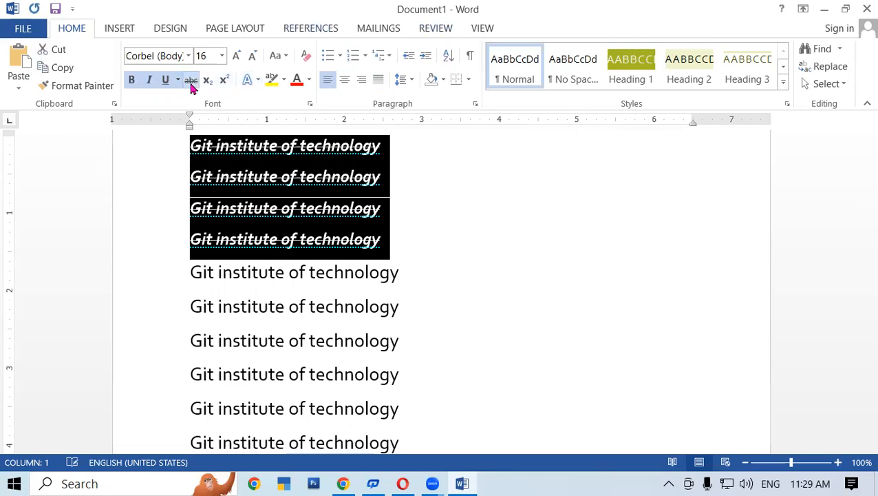
pyautogui.click(512, 242)
# Increase the font size of the first five lines one point at a time until the struck-through lines are at 30
pyautogui.moveTo(189, 144); pyautogui.dragTo(466, 282)
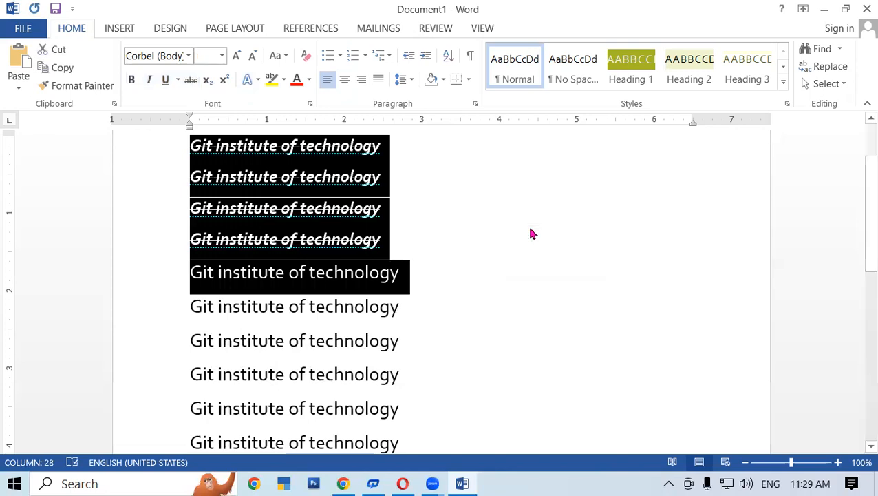
pyautogui.hotkey('ctrl', ']')
pyautogui.hotkey('ctrl', ']')
pyautogui.hotkey('ctrl', ']')
pyautogui.hotkey('ctrl', ']')
pyautogui.hotkey('ctrl', ']')
pyautogui.hotkey('ctrl', ']')
pyautogui.hotkey('ctrl', ']')
pyautogui.hotkey('ctrl', ']')
pyautogui.hotkey('ctrl', ']')
pyautogui.hotkey('ctrl', ']')
pyautogui.hotkey('ctrl', ']')
pyautogui.hotkey('ctrl', ']')
pyautogui.hotkey('ctrl', ']')
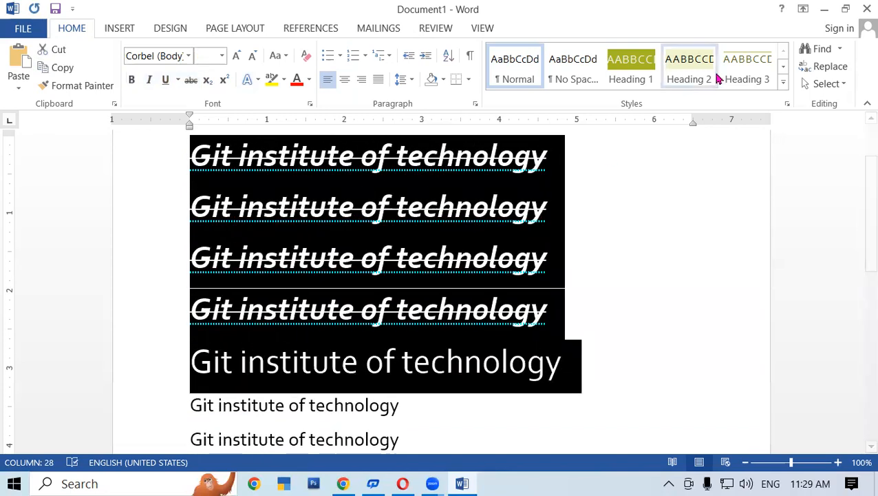
pyautogui.click(622, 259)
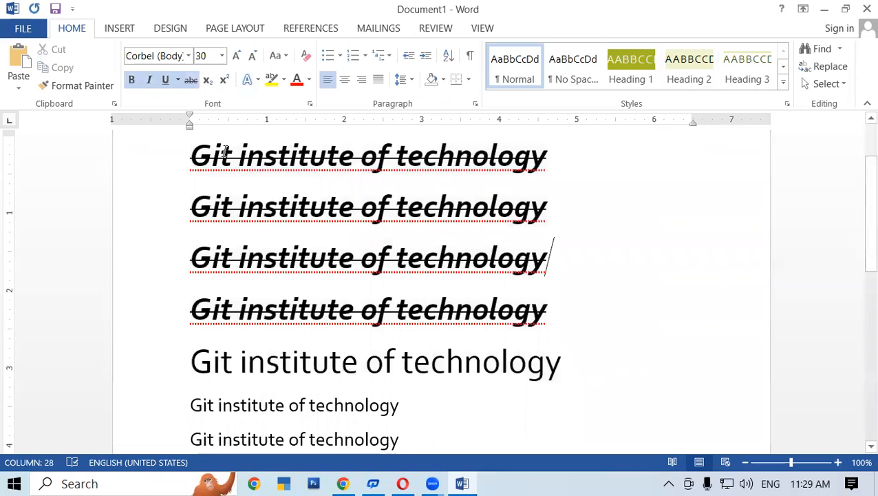
# Remove the bold, italic, underline and strikethrough formatting from the first four lines
pyautogui.moveTo(191, 151); pyautogui.dragTo(587, 319)
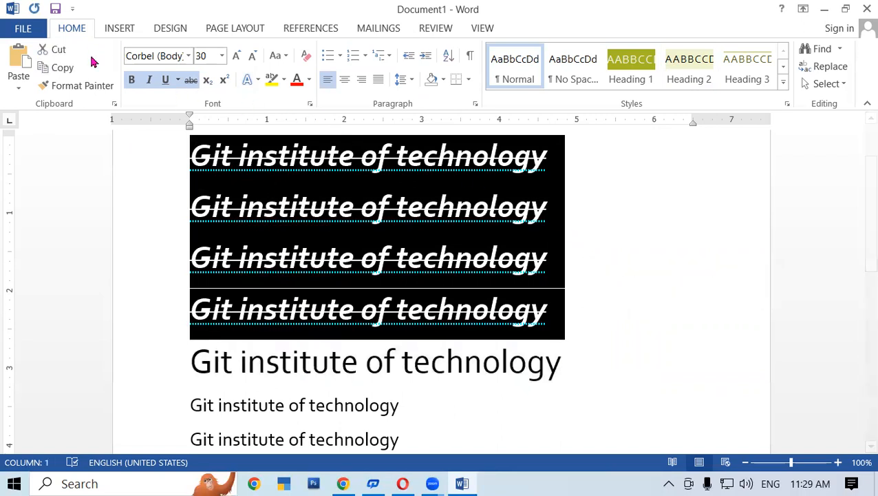
pyautogui.click(131, 81)
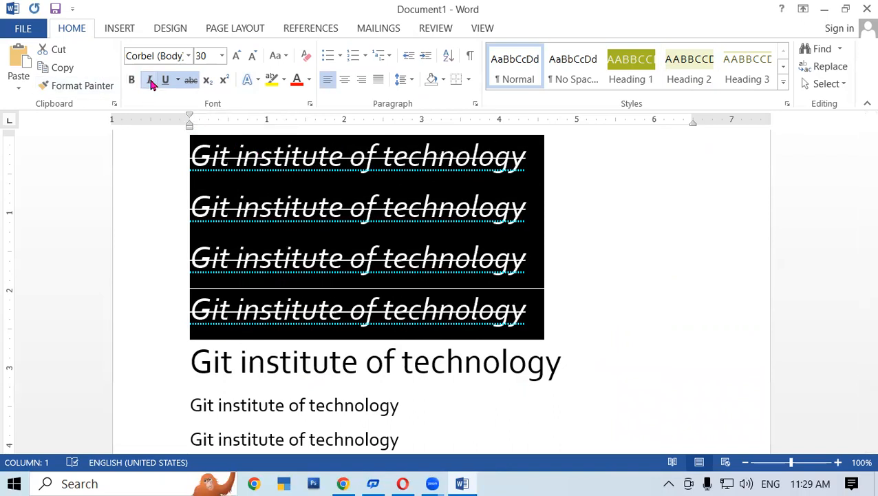
pyautogui.click(151, 80)
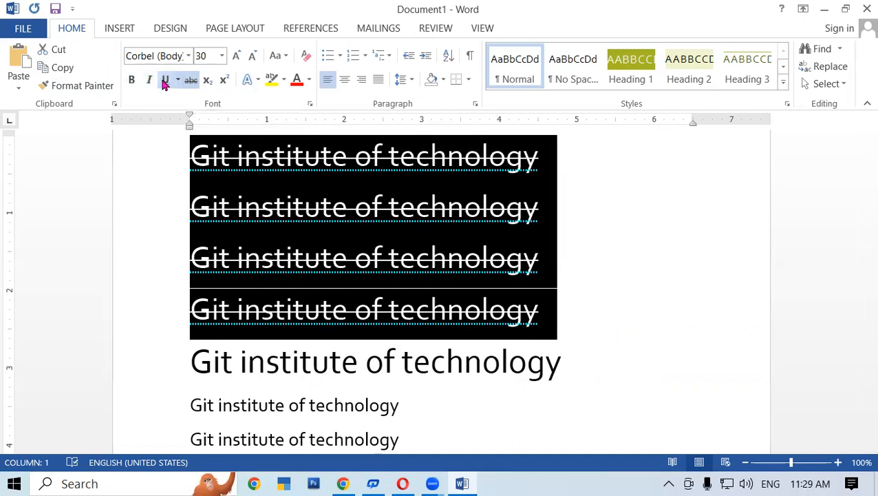
pyautogui.click(166, 81)
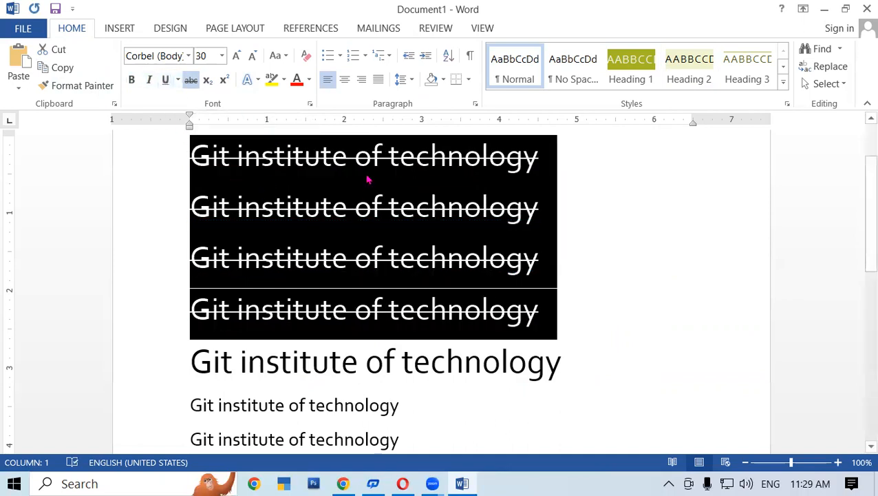
pyautogui.click(191, 81)
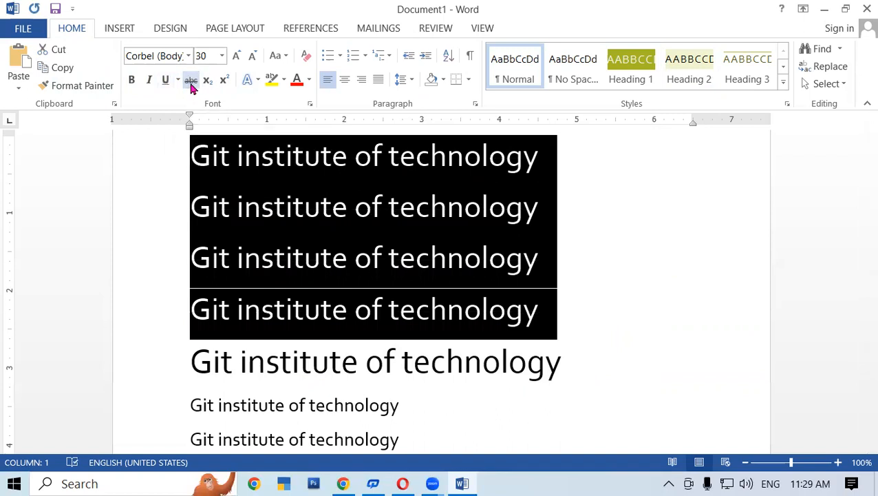
pyautogui.click(678, 286)
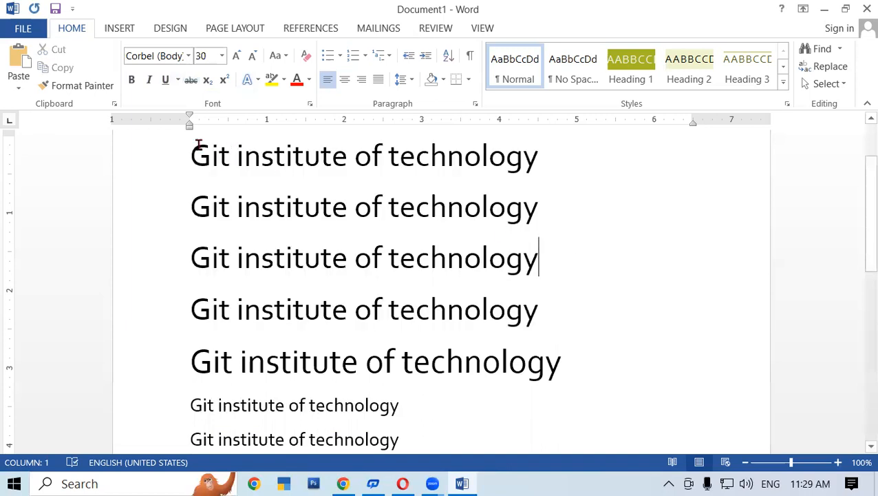
# Turn bold on and off again for the first five lines
pyautogui.moveTo(181, 145); pyautogui.dragTo(518, 373)
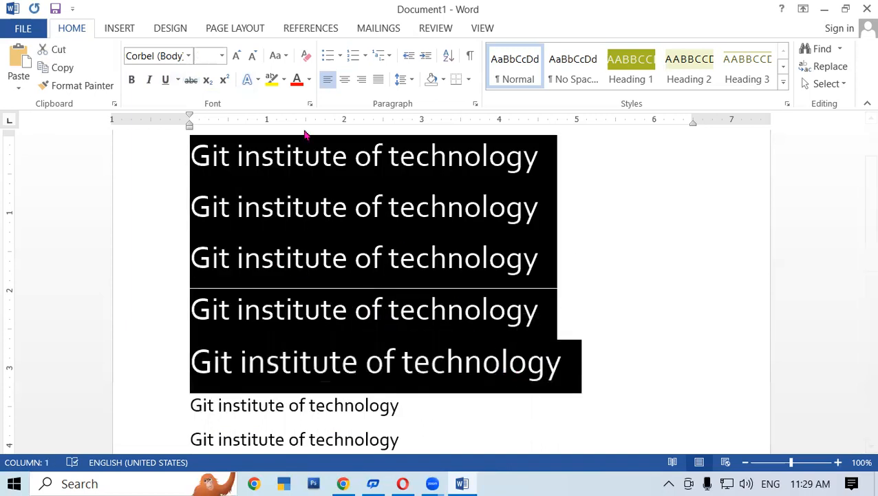
pyautogui.hotkey('ctrl', 'b')
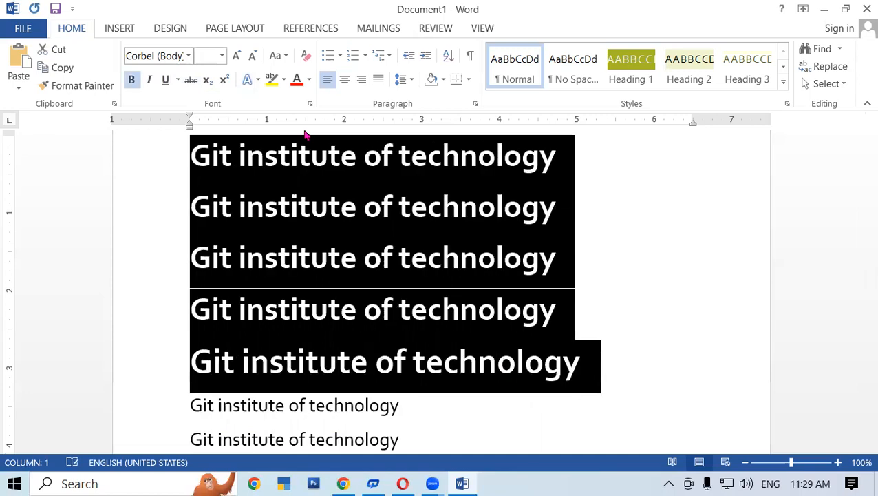
pyautogui.hotkey('ctrl', 'b')
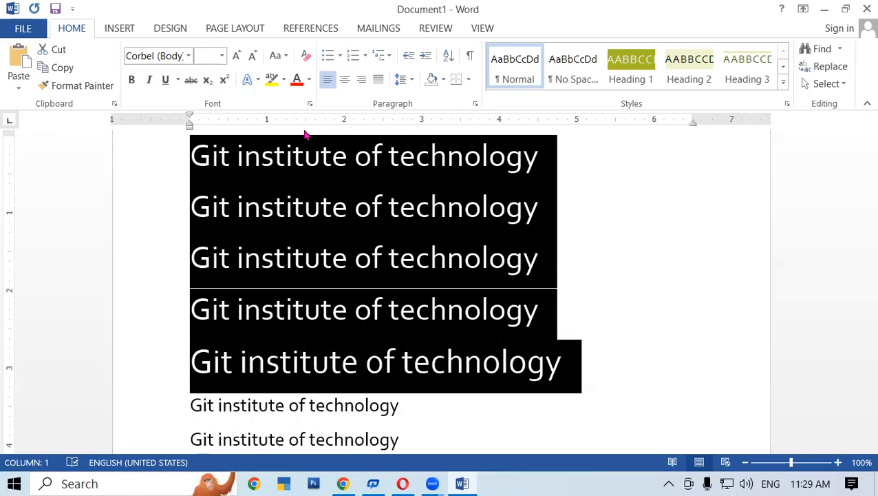
# Apply bold, italic and a single underline to the first five lines, and take the bold off again
pyautogui.hotkey('ctrl', 'b')
pyautogui.hotkey('ctrl', 'i')
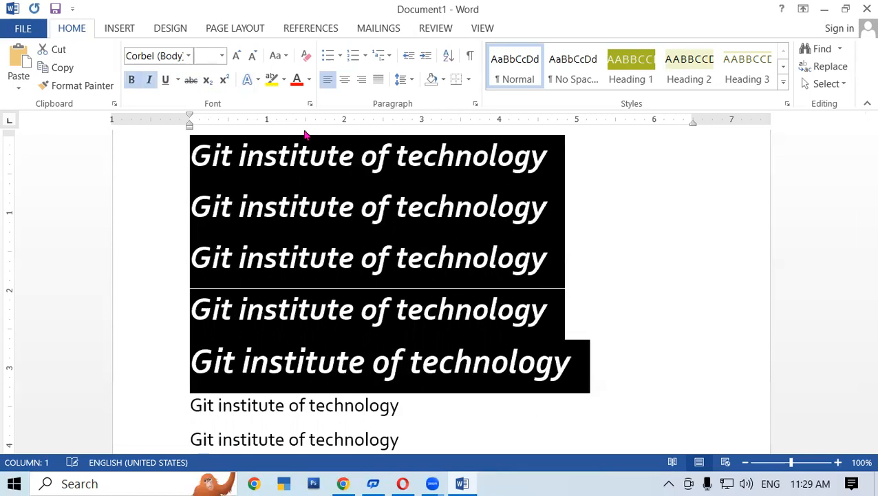
pyautogui.hotkey('ctrl', 'u')
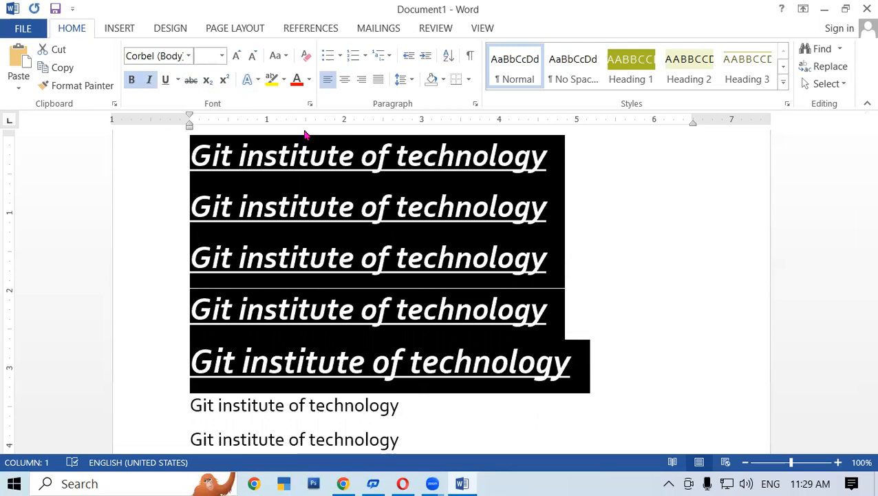
pyautogui.hotkey('ctrl', 'b')
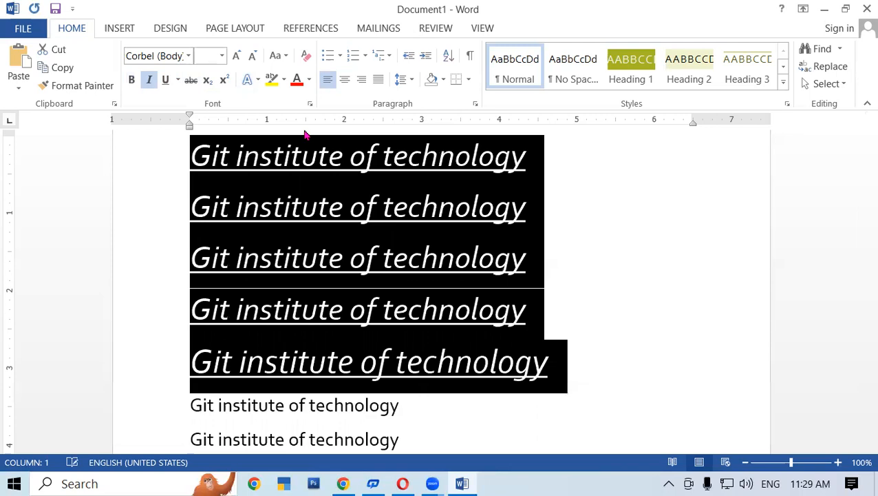
# Remove the italic and underline formatting from the first five lines
pyautogui.hotkey('ctrl', 'i')
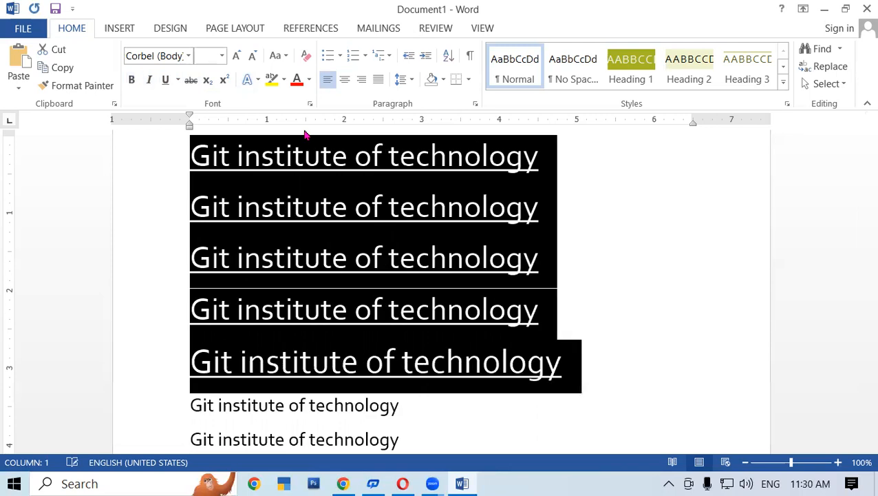
pyautogui.hotkey('ctrl', 'u')
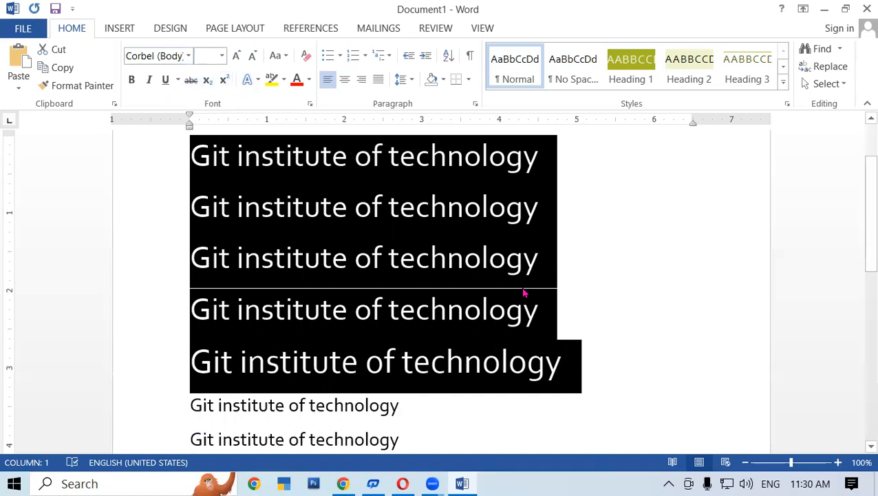
pyautogui.scroll(-5, 536, 297)
pyautogui.scroll(6, 543, 302)
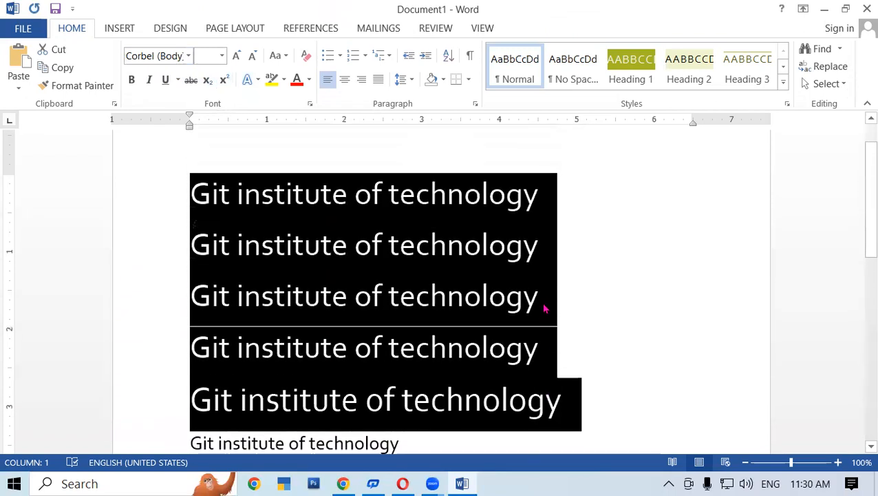
# Add a new line below the last sample line and enter H2o
pyautogui.scroll(-3, 543, 301)
pyautogui.scroll(-5, 551, 309)
pyautogui.click(408, 167)
pyautogui.press('Return')
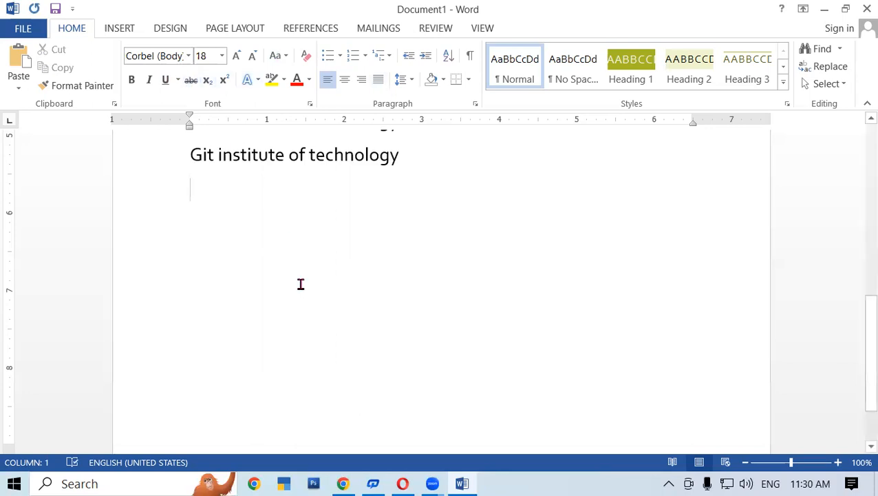
pyautogui.write('h2o')
# Increase the font size of the H2o line one point at a time to 67
pyautogui.click(138, 206)
pyautogui.hotkey('ctrl', ']')
pyautogui.hotkey('ctrl', ']')
pyautogui.hotkey('ctrl', ']')
pyautogui.hotkey('ctrl', ']')
pyautogui.hotkey('ctrl', ']')
pyautogui.hotkey('ctrl', ']')
pyautogui.hotkey('ctrl', ']')
pyautogui.hotkey('ctrl', ']')
pyautogui.hotkey('ctrl', ']')
pyautogui.hotkey('ctrl', ']')
pyautogui.hotkey('ctrl', ']')
pyautogui.hotkey('ctrl', ']')
pyautogui.hotkey('ctrl', ']')
pyautogui.hotkey('ctrl', ']')
pyautogui.hotkey('ctrl', ']')
pyautogui.hotkey('ctrl', ']')
pyautogui.hotkey('ctrl', ']')
pyautogui.hotkey('ctrl', ']')
pyautogui.hotkey('ctrl', ']')
pyautogui.hotkey('ctrl', ']')
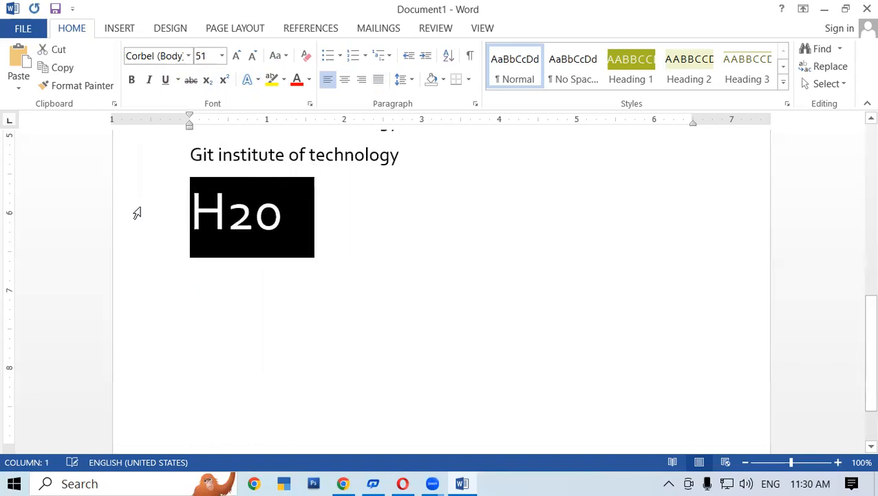
pyautogui.hotkey('ctrl', ']')
pyautogui.hotkey('ctrl', ']')
pyautogui.hotkey('ctrl', ']')
pyautogui.hotkey('ctrl', ']')
pyautogui.hotkey('ctrl', ']')
pyautogui.hotkey('ctrl', ']')
pyautogui.hotkey('ctrl', ']')
pyautogui.hotkey('ctrl', ']')
pyautogui.hotkey('ctrl', ']')
pyautogui.hotkey('ctrl', ']')
pyautogui.hotkey('ctrl', ']')
pyautogui.hotkey('ctrl', ']')
pyautogui.hotkey('ctrl', ']')
pyautogui.hotkey('ctrl', ']')
pyautogui.hotkey('ctrl', ']')
pyautogui.hotkey('ctrl', ']')
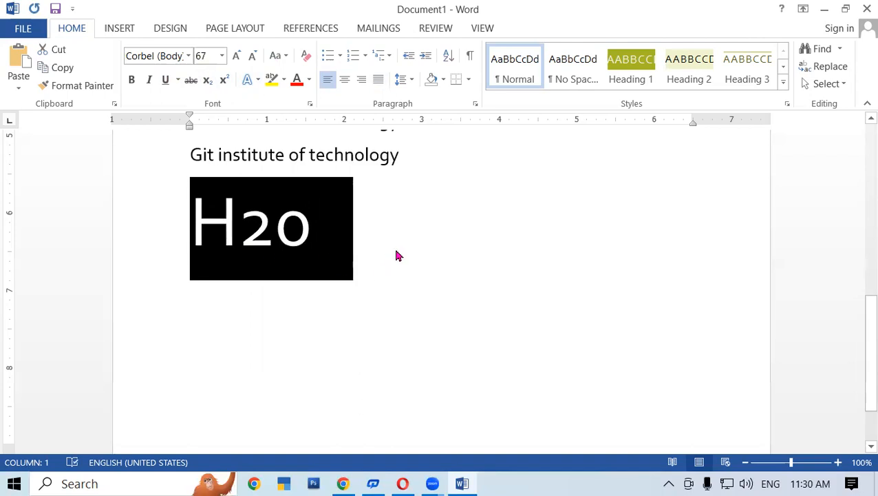
# Format only the 2 in H2o as subscript
pyautogui.click(393, 245)
pyautogui.moveTo(278, 232); pyautogui.dragTo(244, 239)
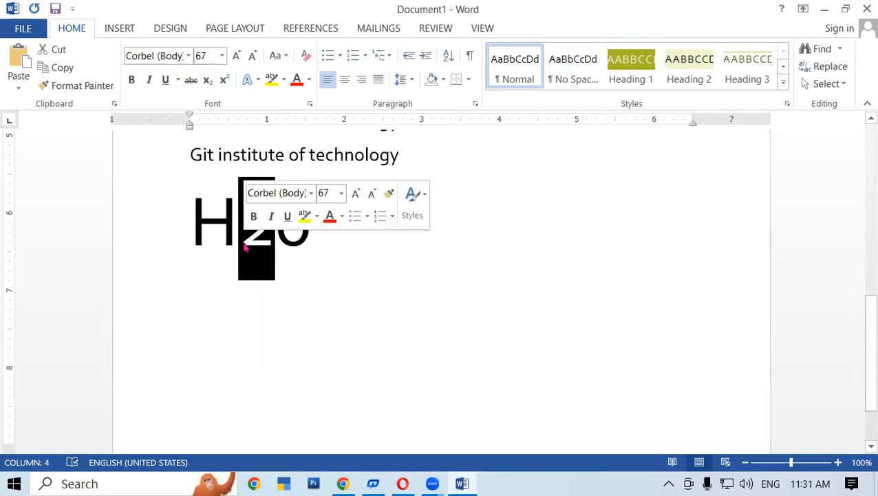
pyautogui.click(355, 284)
pyautogui.moveTo(270, 227); pyautogui.dragTo(241, 234)
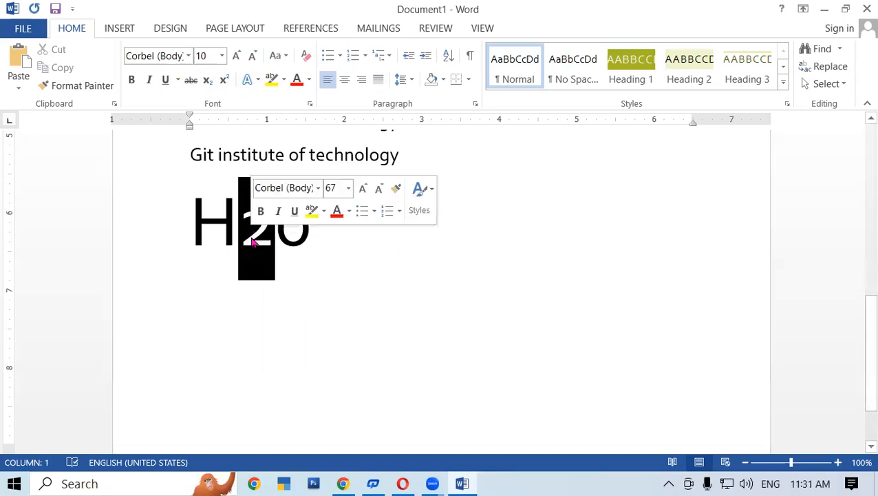
pyautogui.click(208, 83)
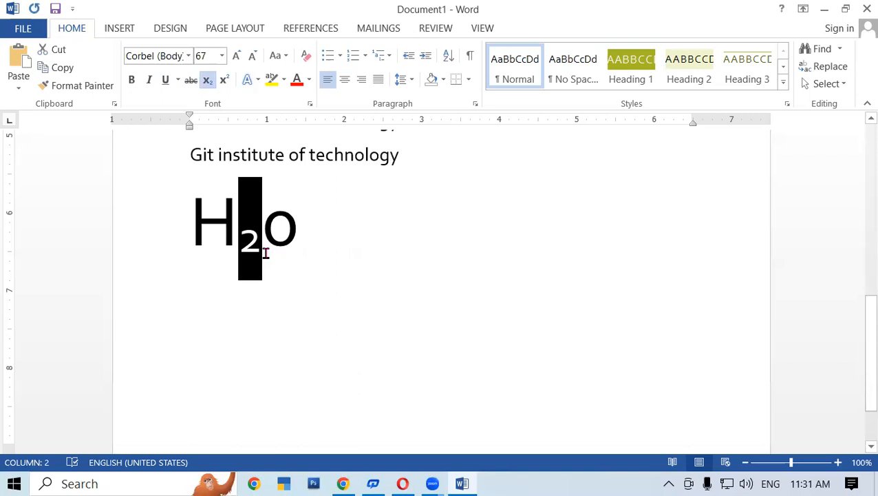
# Switch the 2 in H2o to superscript, back to subscript, and to superscript again
pyautogui.click(225, 82)
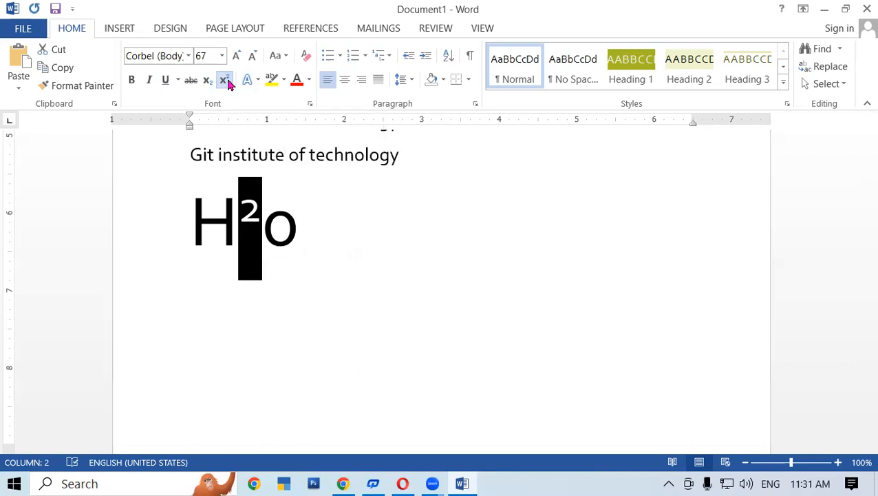
pyautogui.hotkey('ctrl', '=')
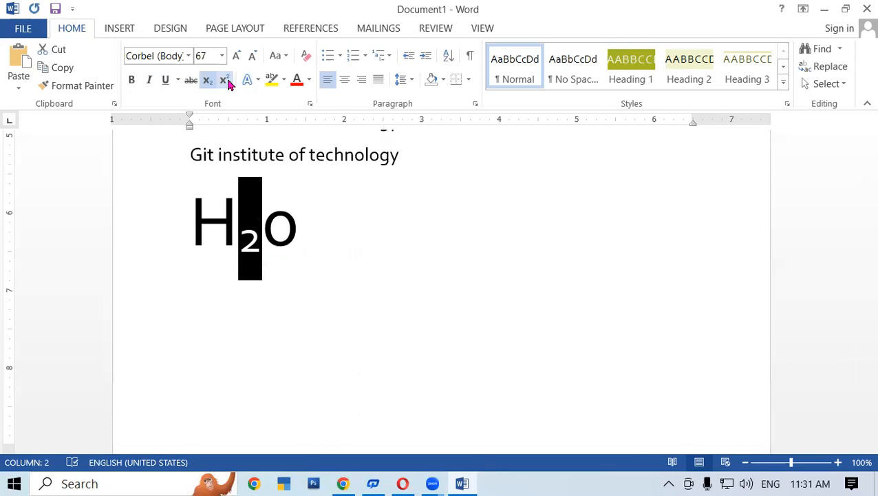
pyautogui.click(227, 81)
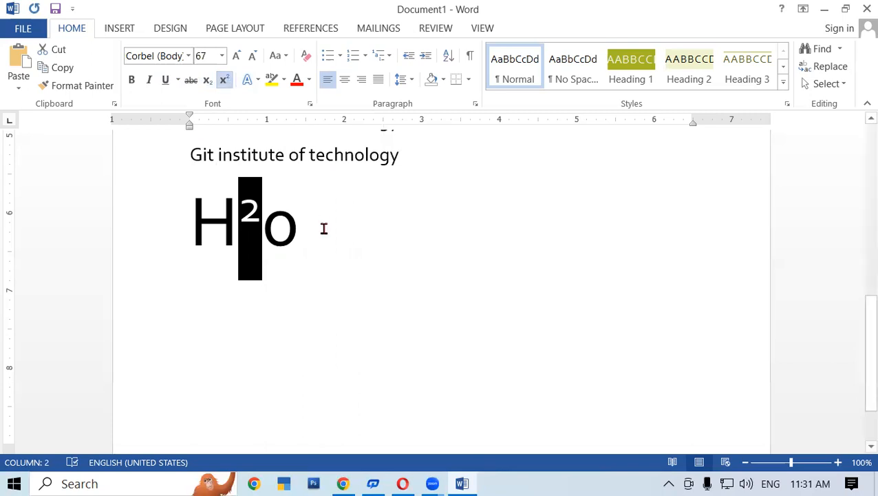
# Delete the whole H2o text from the line below the samples
pyautogui.moveTo(323, 229); pyautogui.dragTo(166, 233)
pyautogui.press('BackSpace')
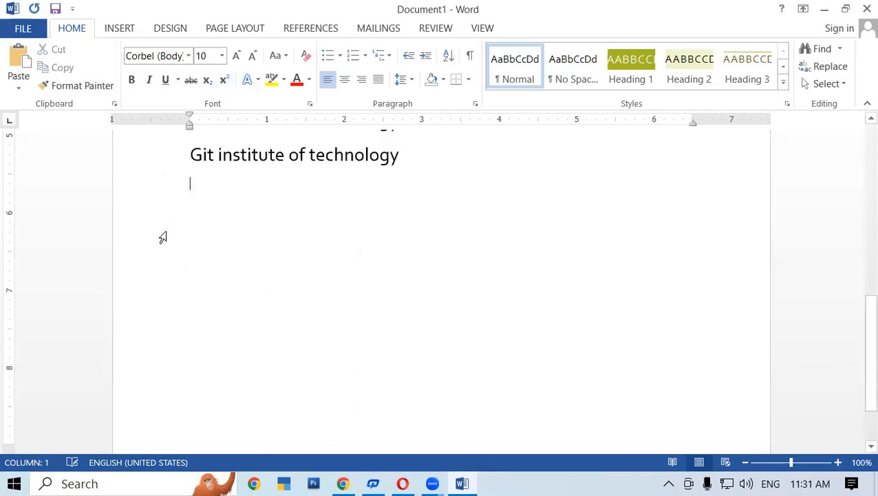
# Apply the black text effect with a yellow shadow to the empty line below the sample lines
pyautogui.scroll(5, 242, 210)
pyautogui.scroll(3, 242, 210)
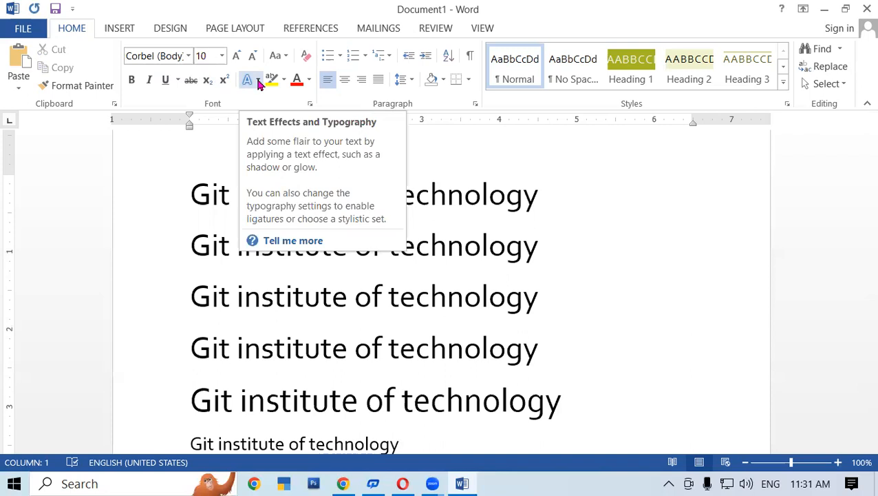
pyautogui.click(259, 80)
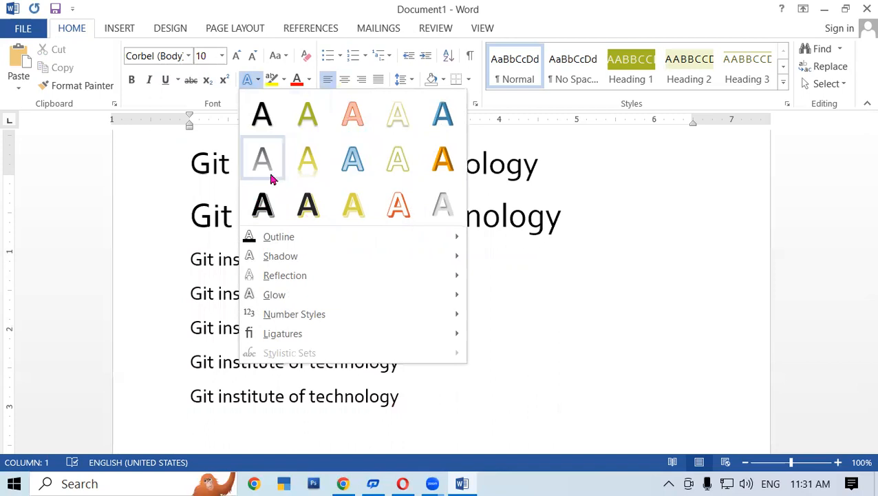
pyautogui.click(306, 210)
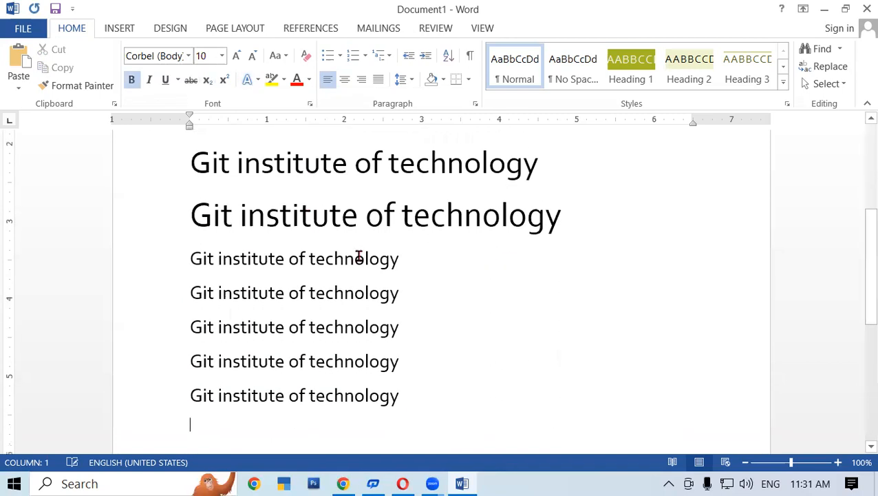
# Apply the light blue text effect with a darker blue outline to the first four sample lines
pyautogui.scroll(5, 369, 253)
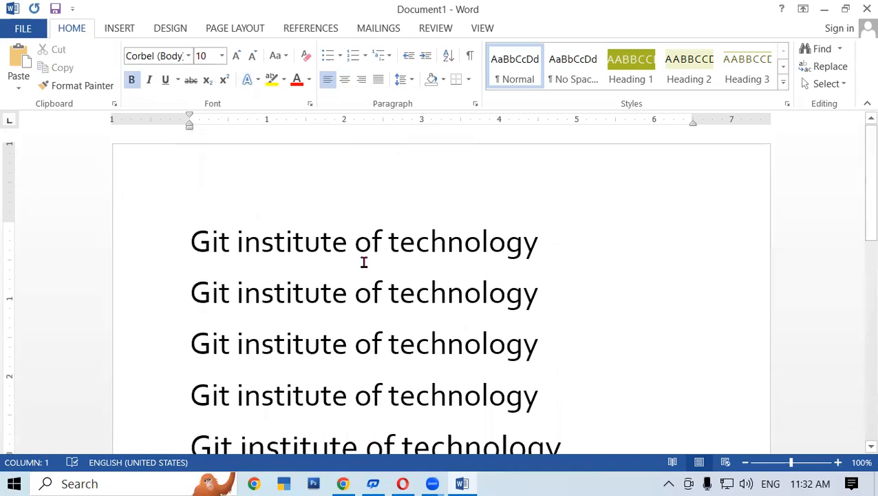
pyautogui.moveTo(192, 241); pyautogui.dragTo(502, 378)
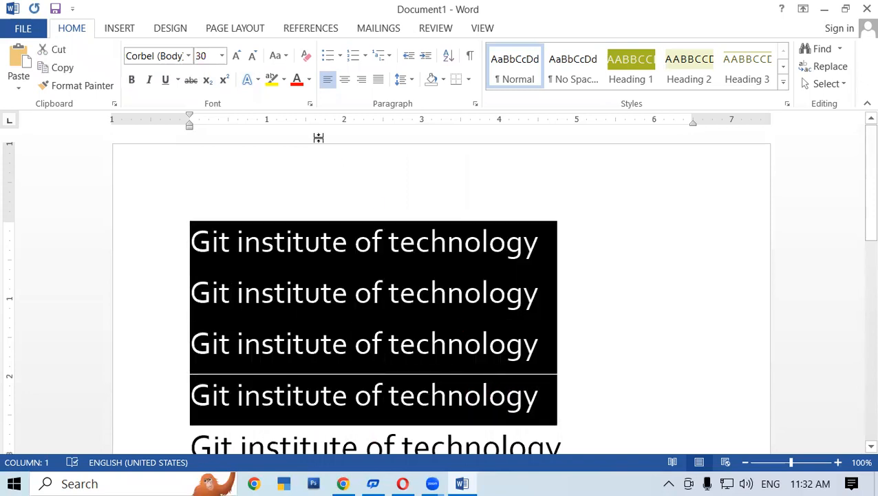
pyautogui.click(257, 81)
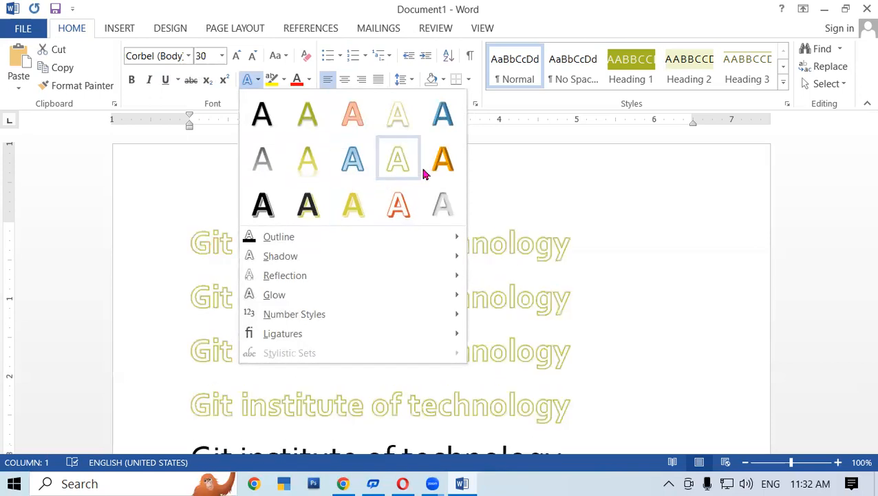
pyautogui.click(351, 173)
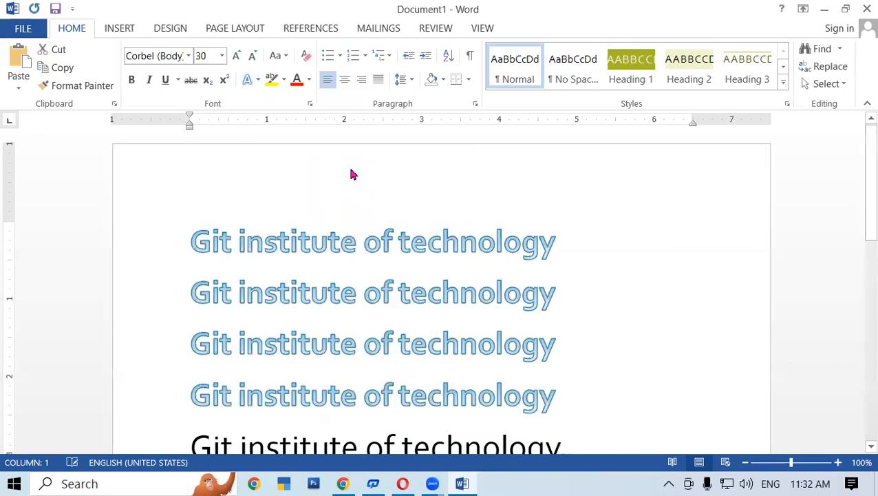
pyautogui.click(646, 257)
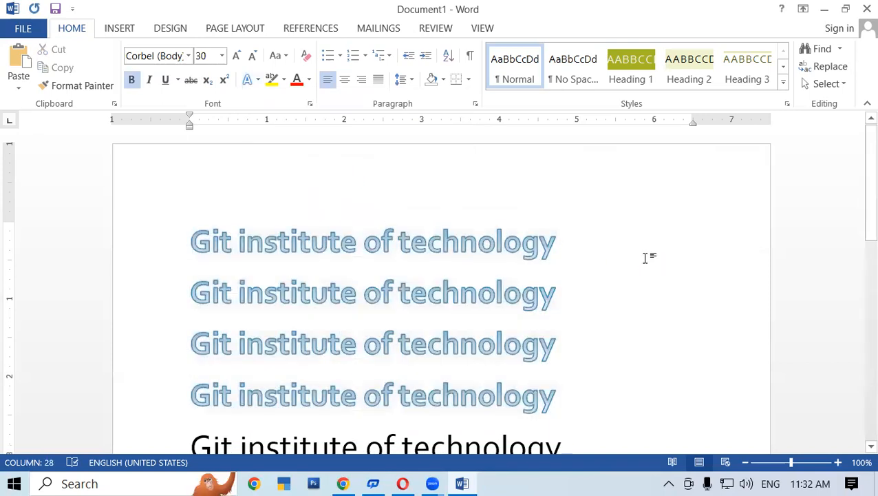
# Highlight the first sample line in red
pyautogui.scroll(-2, 547, 259)
pyautogui.scroll(1, 547, 260)
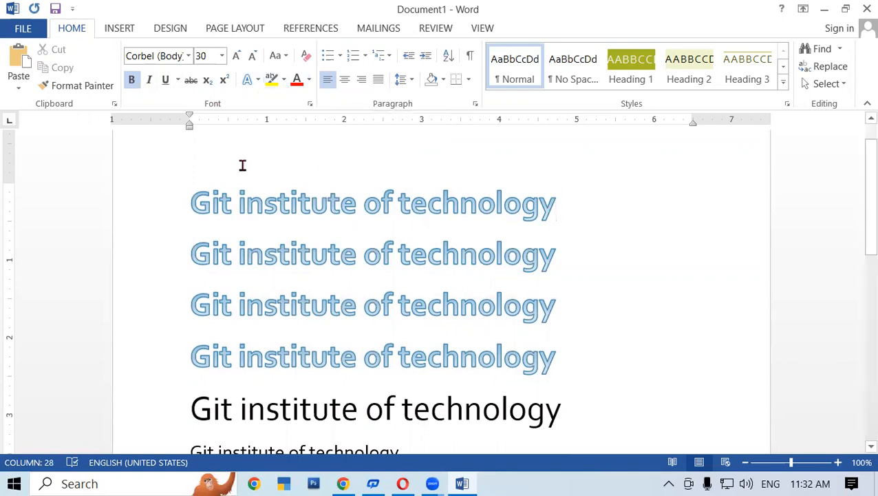
pyautogui.moveTo(189, 193); pyautogui.dragTo(520, 215)
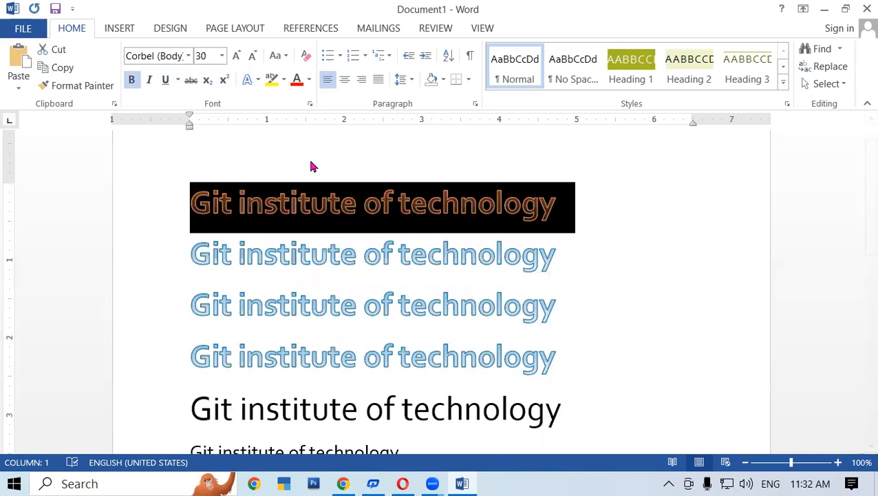
pyautogui.click(283, 79)
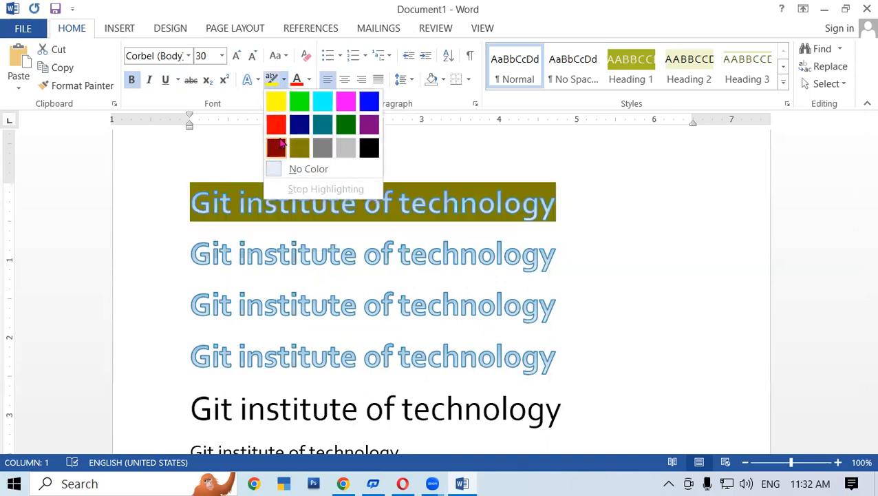
pyautogui.click(274, 125)
# Highlight the second of the smaller sample lines in dark green
pyautogui.scroll(-7, 347, 353)
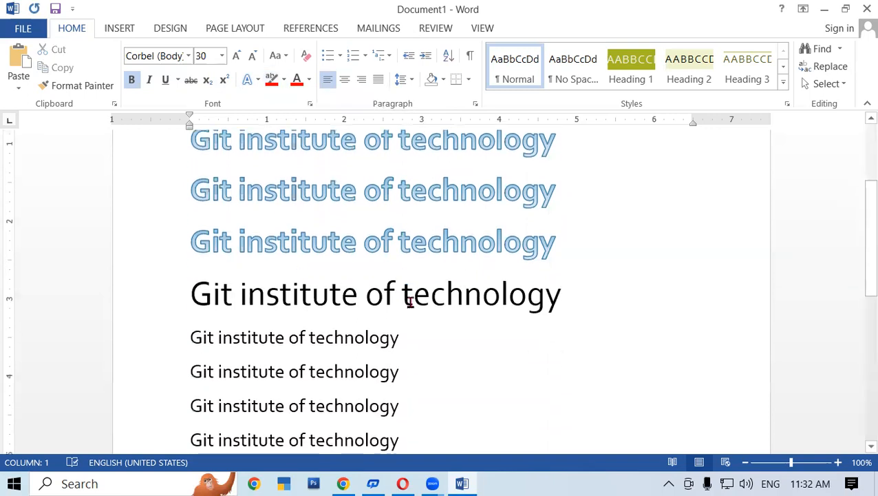
pyautogui.moveTo(186, 213); pyautogui.dragTo(413, 220)
pyautogui.click(283, 80)
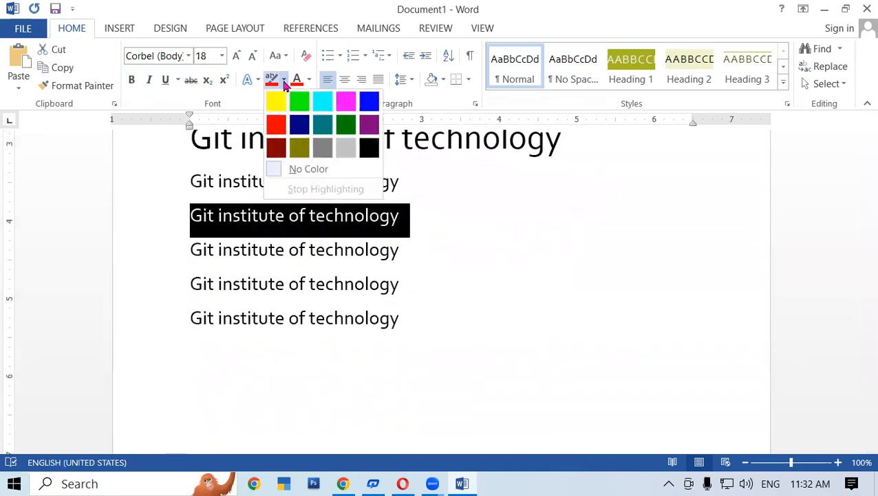
pyautogui.click(346, 123)
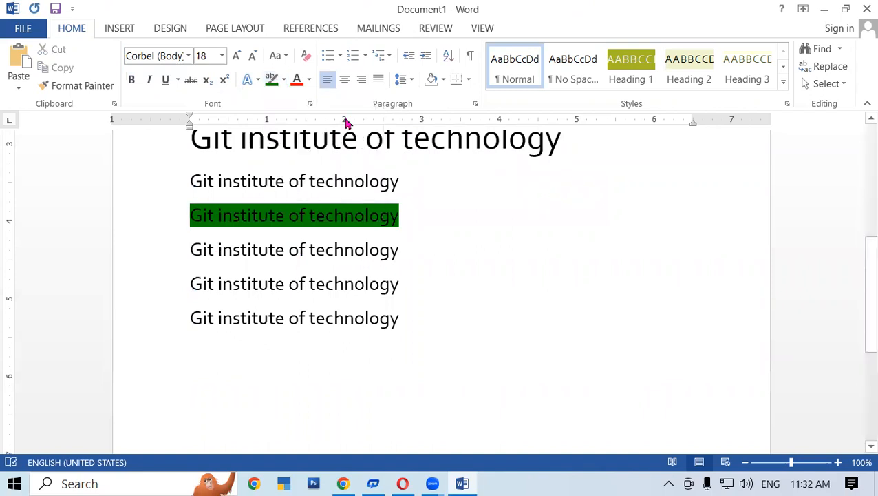
# Highlight the third sample line in dark blue
pyautogui.scroll(4, 335, 265)
pyautogui.scroll(3, 245, 268)
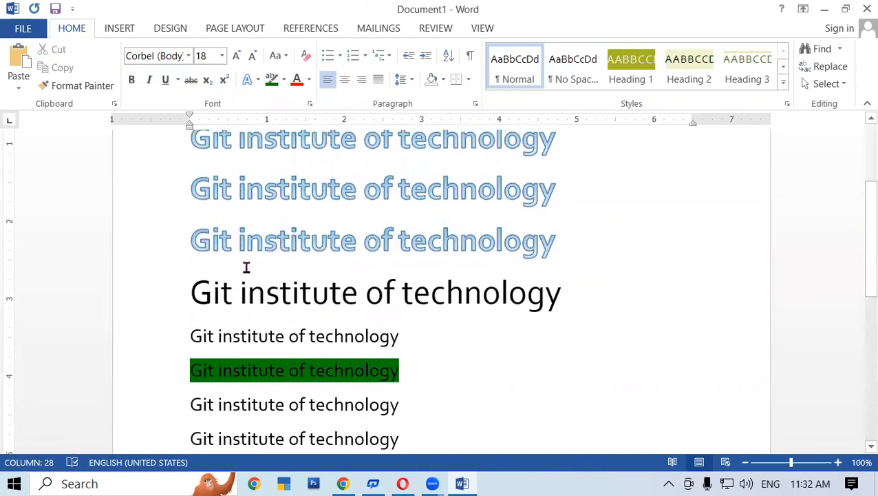
pyautogui.moveTo(192, 262); pyautogui.dragTo(573, 272)
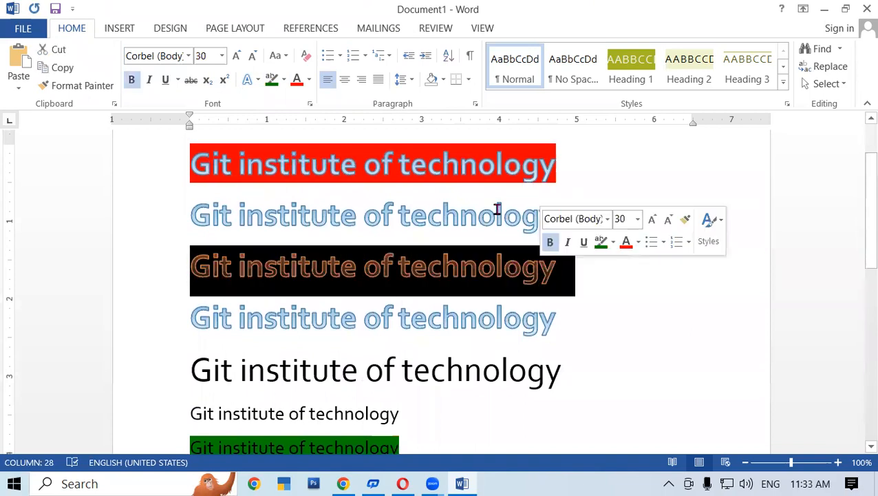
pyautogui.click(284, 79)
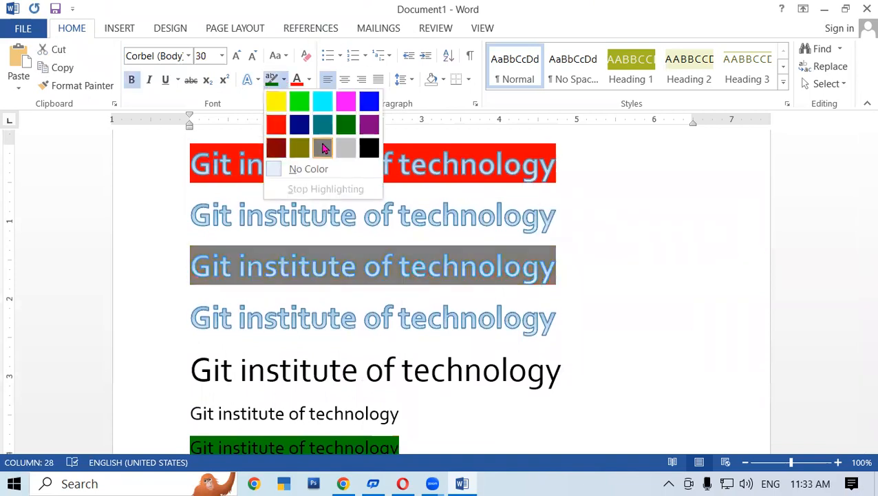
pyautogui.click(305, 123)
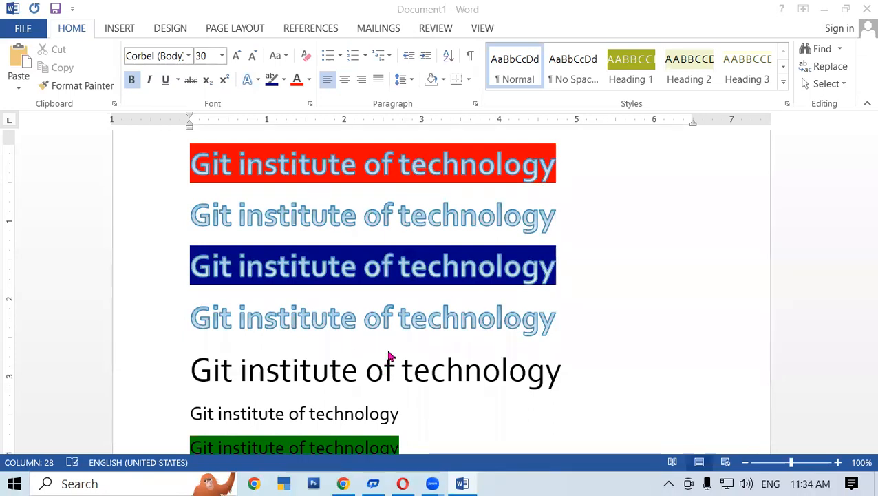
pyautogui.scroll(-6, 345, 310)
pyautogui.scroll(4, 347, 306)
pyautogui.scroll(3, 349, 305)
pyautogui.scroll(-3, 349, 305)
pyautogui.scroll(3, 348, 306)
pyautogui.scroll(-2, 348, 305)
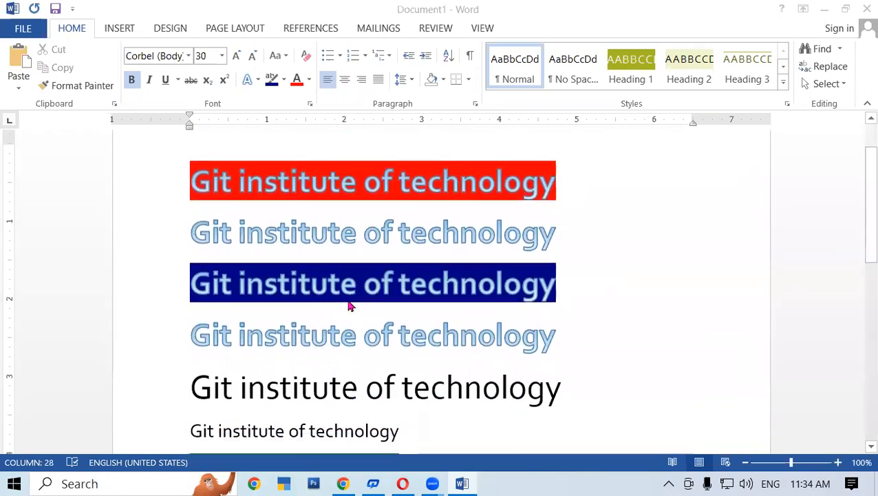
pyautogui.scroll(-1, 348, 306)
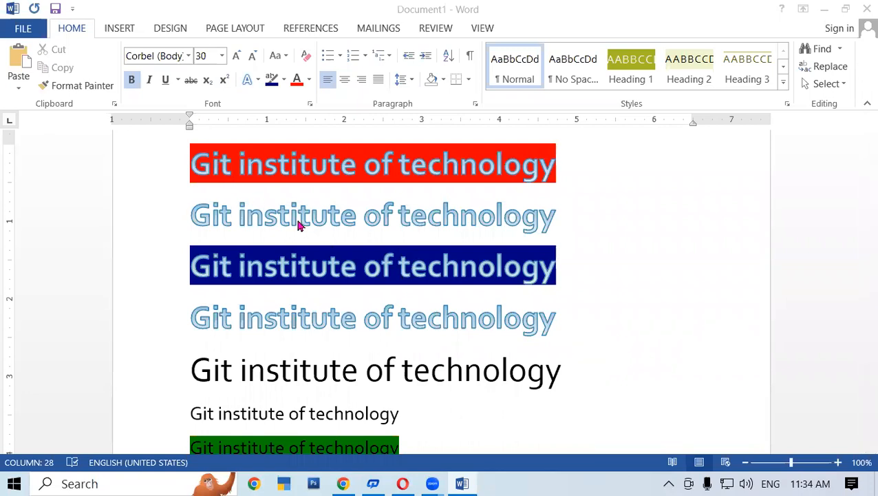
pyautogui.scroll(2, 301, 226)
pyautogui.scroll(-2, 309, 231)
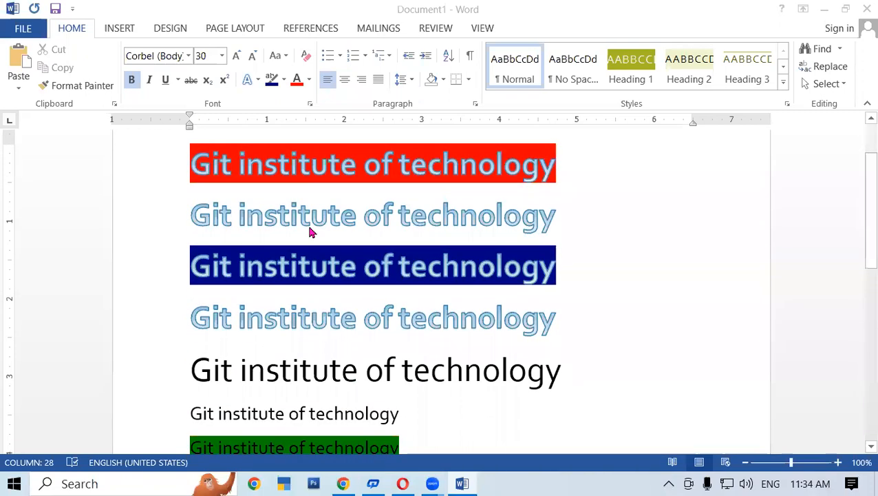
# Remove the red and dark blue highlights from the first and third sample lines
pyautogui.click(190, 143)
pyautogui.moveTo(190, 150); pyautogui.dragTo(506, 173)
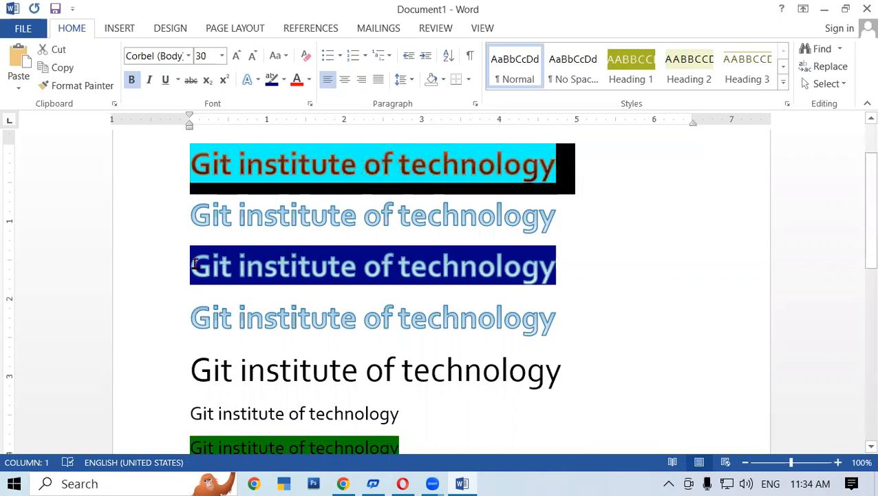
pyautogui.moveTo(189, 265); pyautogui.dragTo(463, 265)
pyautogui.click(464, 264)
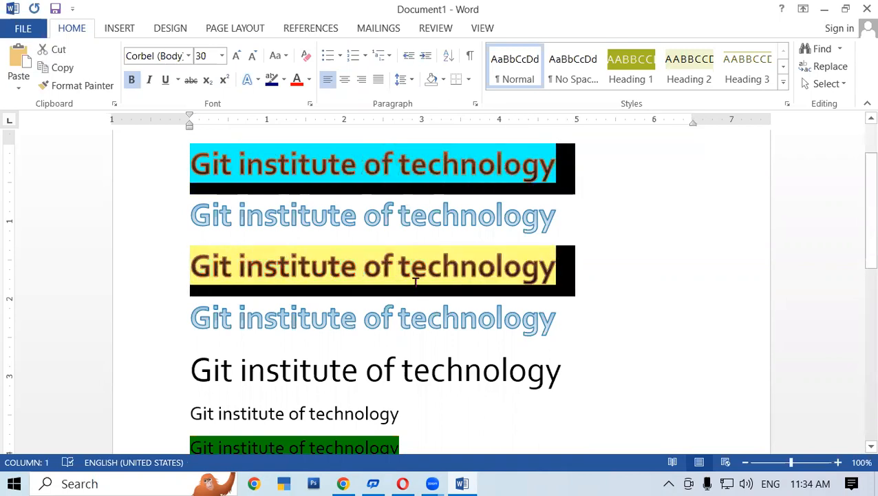
pyautogui.scroll(-3, 415, 266)
pyautogui.moveTo(199, 329); pyautogui.dragTo(437, 317)
pyautogui.click(359, 144)
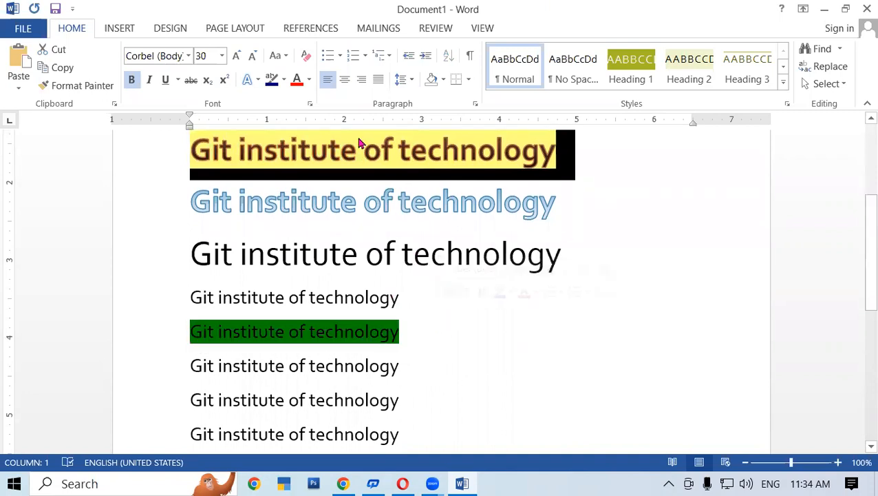
pyautogui.click(284, 80)
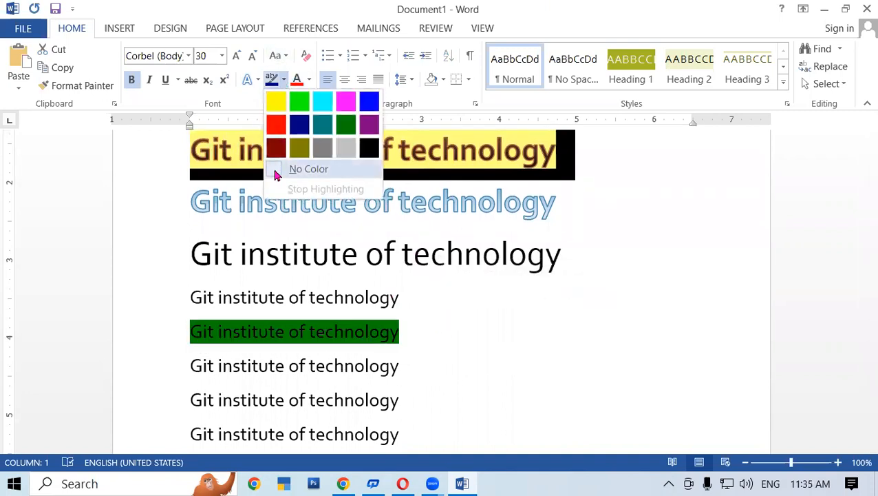
pyautogui.click(277, 169)
# Remove the dark green highlight from the second of the smaller sample lines
pyautogui.click(443, 329)
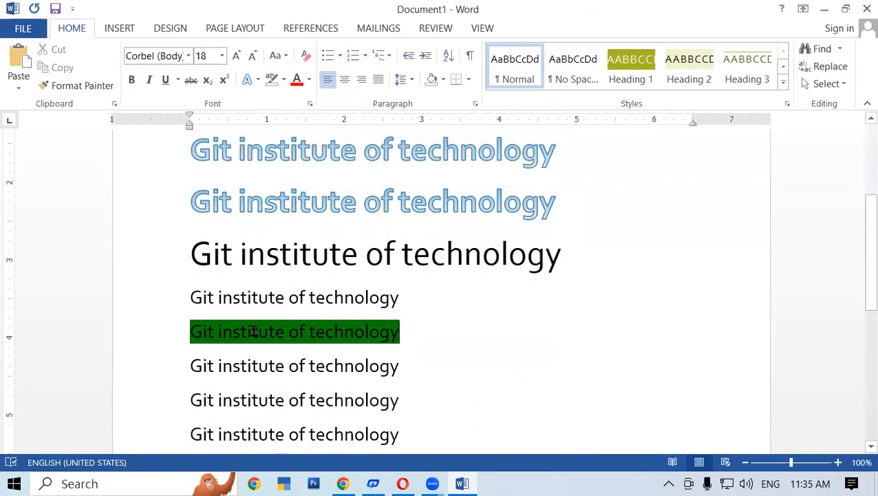
pyautogui.moveTo(188, 323); pyautogui.dragTo(413, 331)
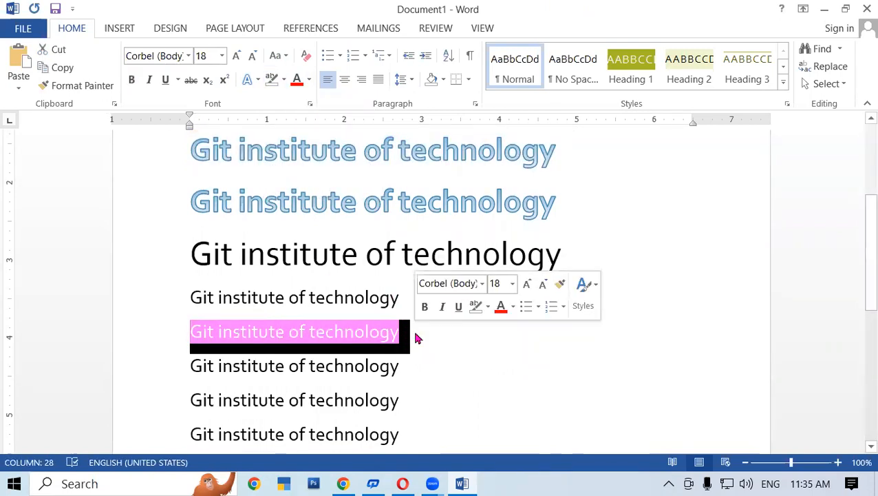
pyautogui.click(272, 80)
# Set the font colour of the first three sample lines to standard yellow
pyautogui.scroll(5, 463, 352)
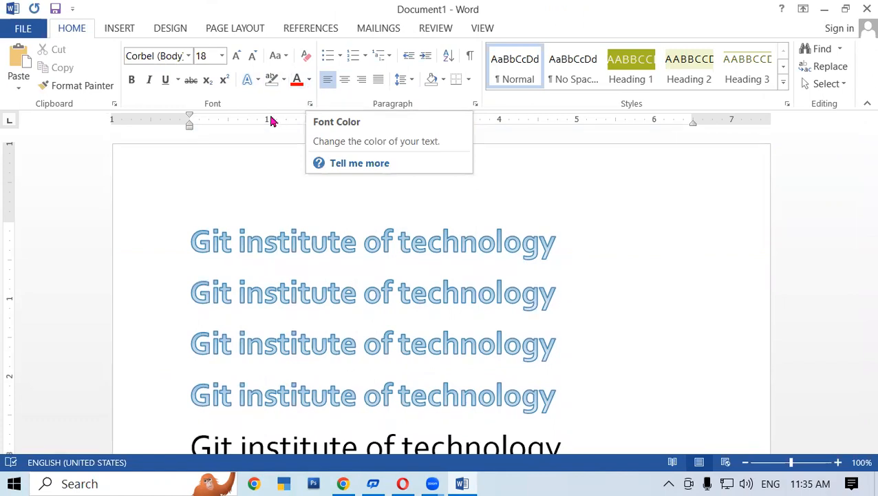
pyautogui.moveTo(200, 232); pyautogui.dragTo(499, 352)
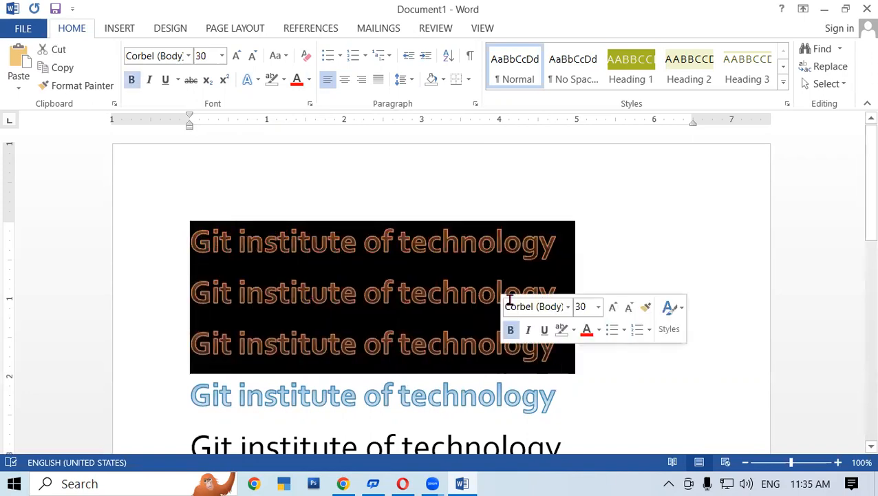
pyautogui.click(309, 80)
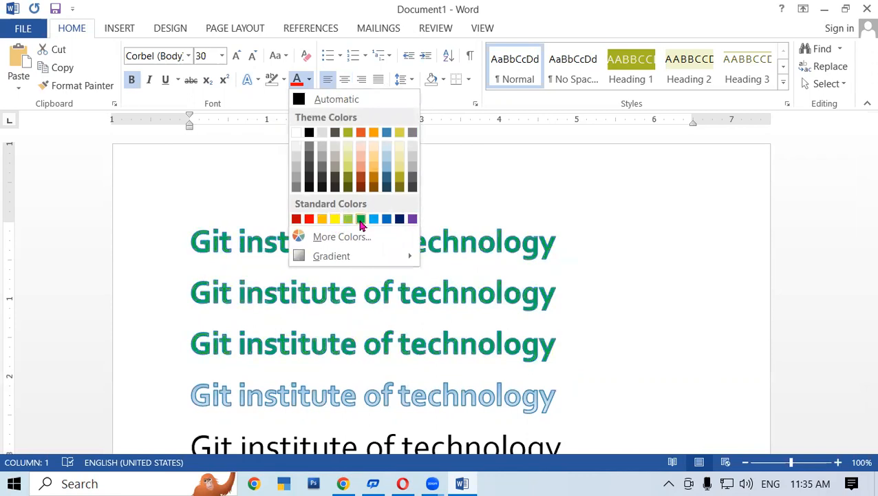
pyautogui.click(335, 220)
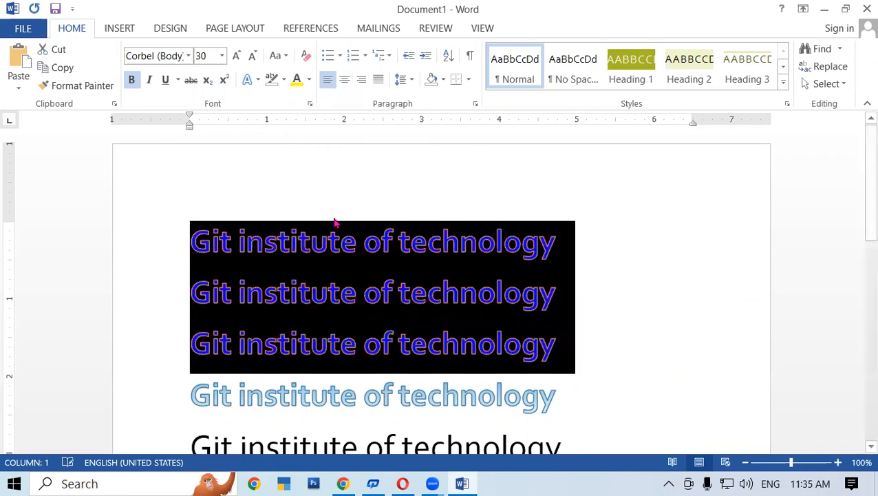
# Give the first three sample lines a custom gradient text fill and colour its first gradient stop red
pyautogui.click(309, 80)
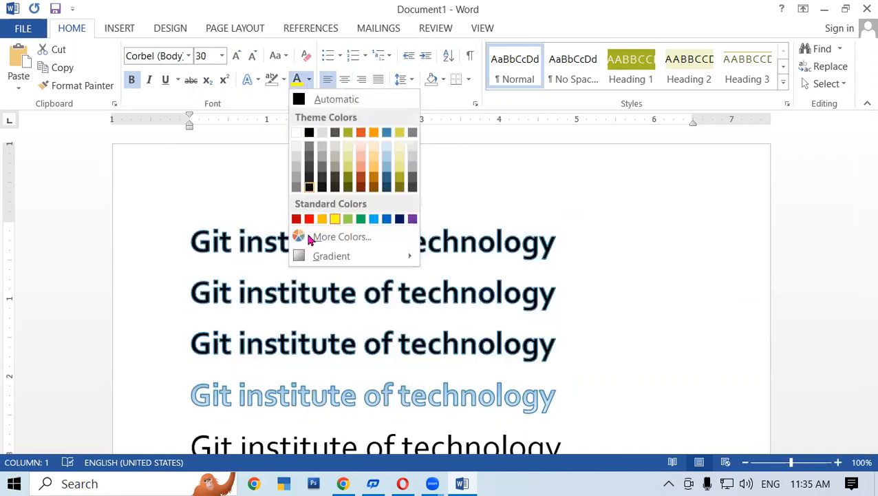
pyautogui.moveTo(318, 256)
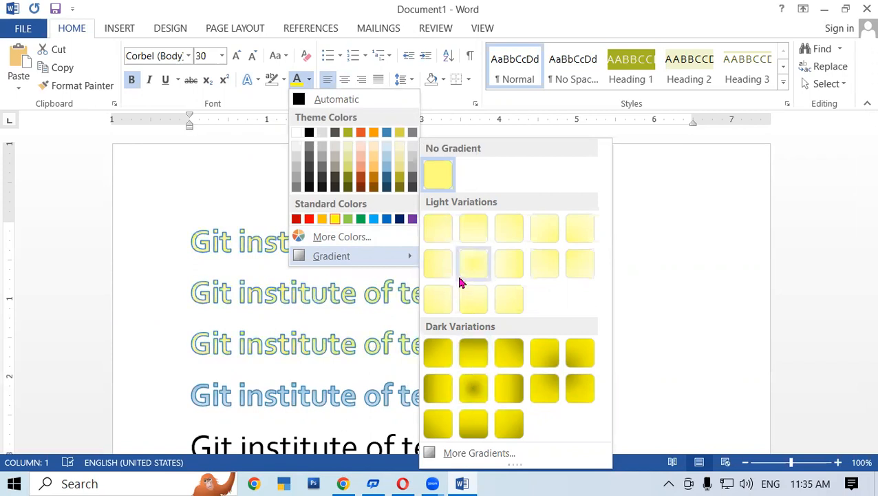
pyautogui.click(476, 453)
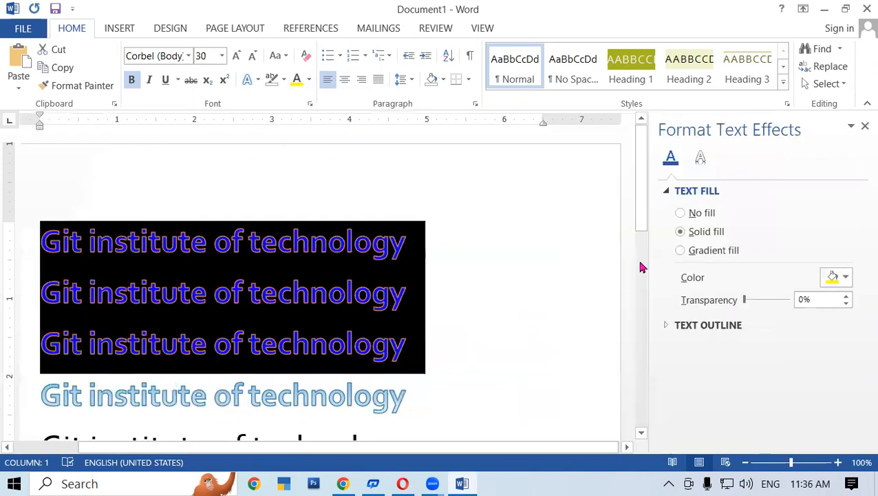
pyautogui.click(680, 252)
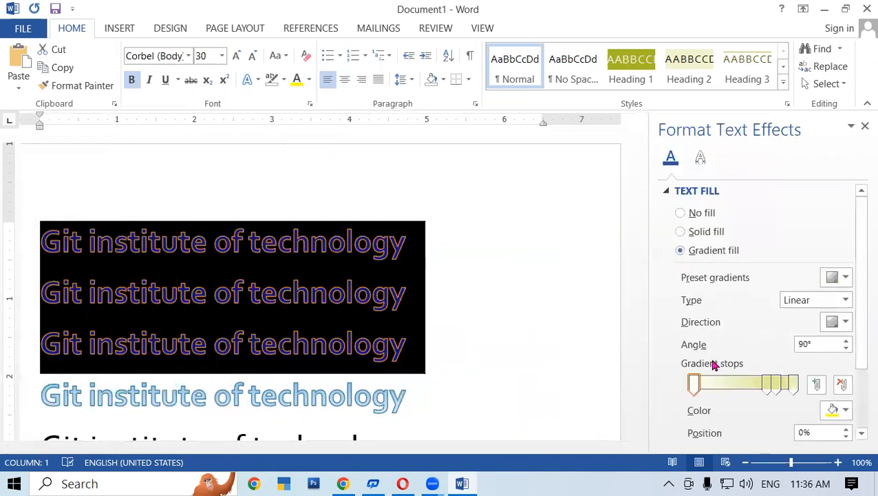
pyautogui.click(696, 388)
pyautogui.click(846, 409)
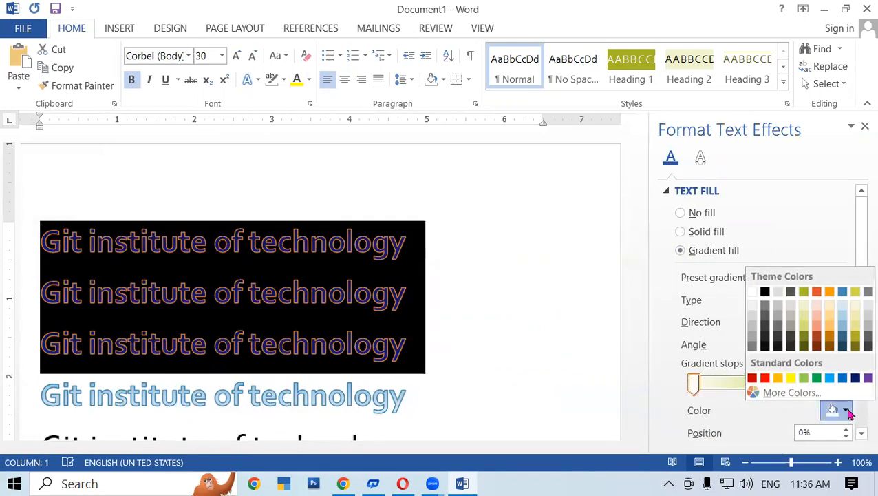
pyautogui.click(765, 381)
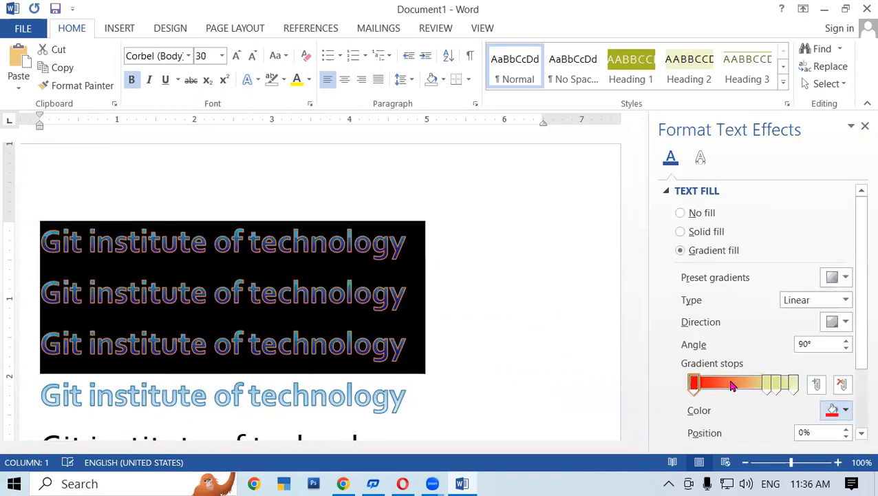
# Add a dark olive gradient stop at 36% and a dark blue one at 64%
pyautogui.click(731, 385)
pyautogui.click(844, 410)
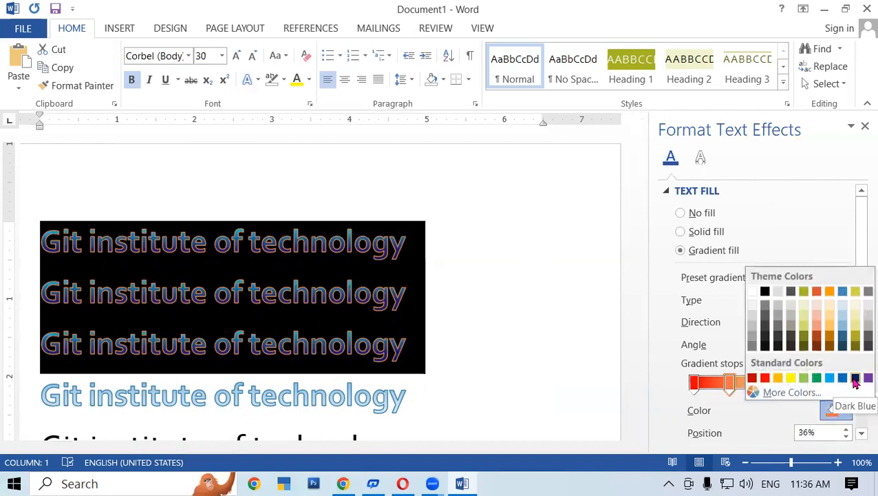
pyautogui.click(854, 345)
pyautogui.click(760, 385)
pyautogui.click(841, 410)
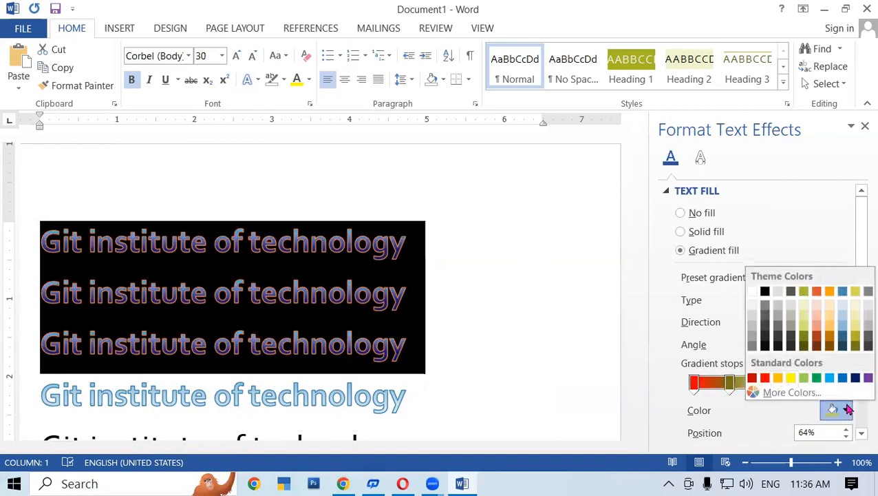
pyautogui.click(853, 376)
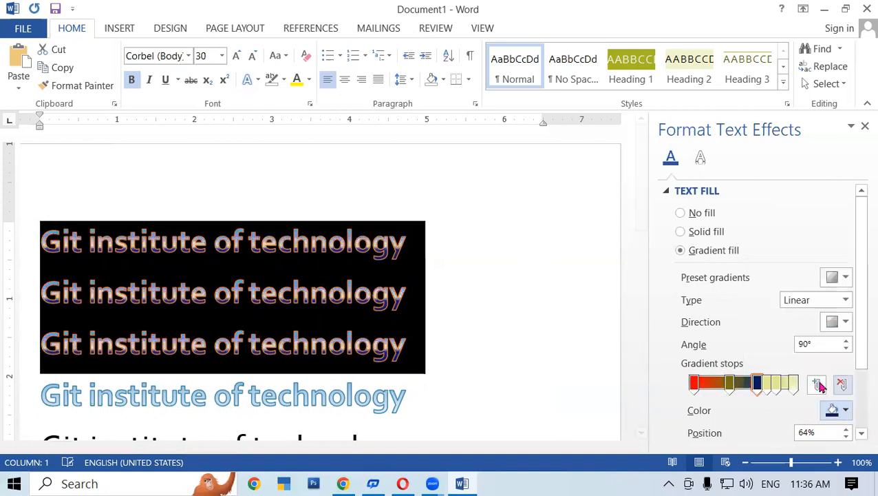
# Move the stop just after the dark blue one to the gradient's end and colour the 83% stop green
pyautogui.moveTo(770, 388); pyautogui.dragTo(793, 390)
pyautogui.click(777, 387)
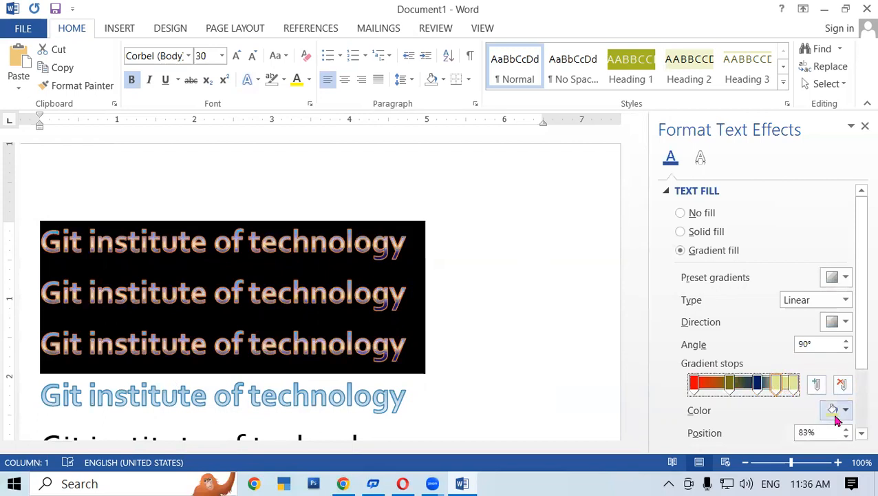
pyautogui.click(846, 411)
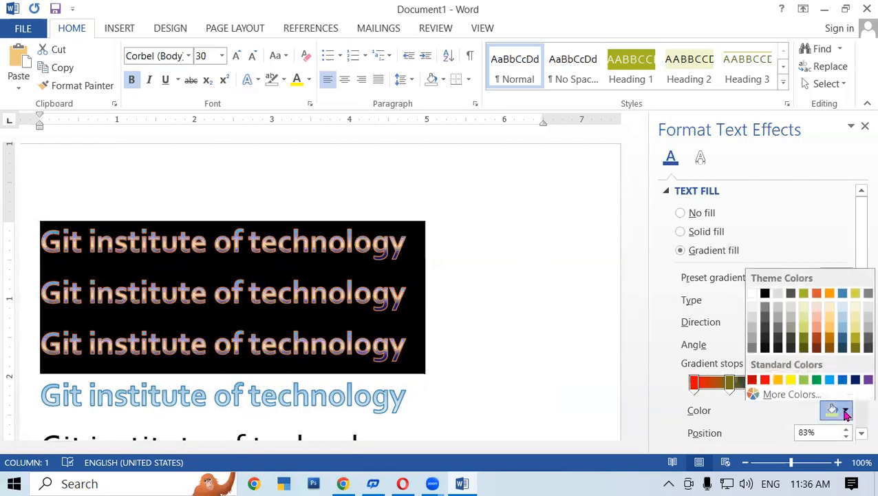
pyautogui.click(816, 380)
# Colour the gradient stop at 100% dark orange and deselect the sample lines
pyautogui.click(793, 387)
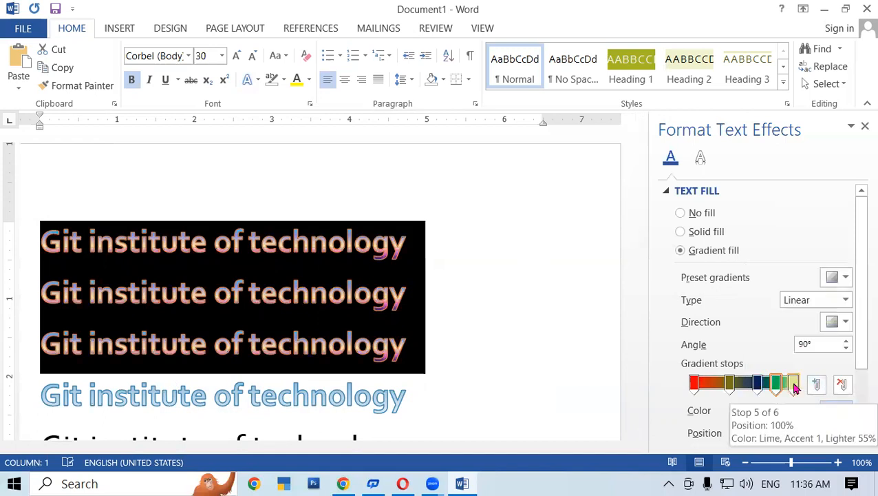
pyautogui.click(845, 411)
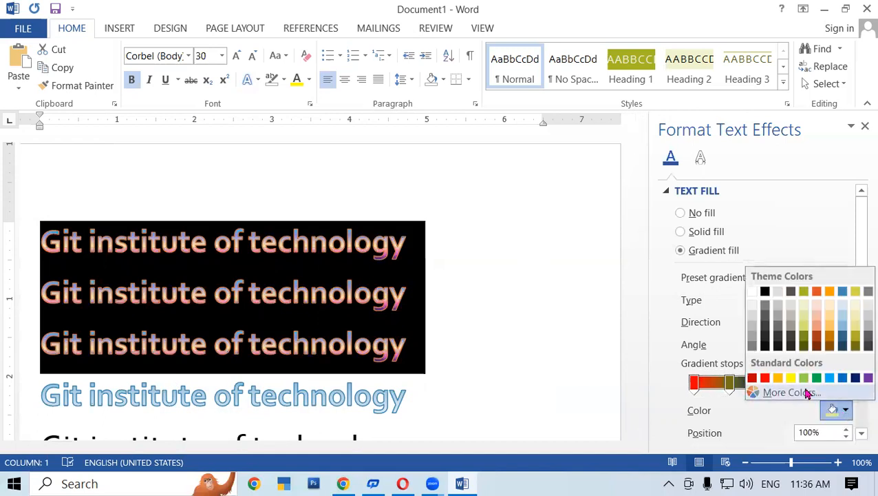
pyautogui.click(819, 337)
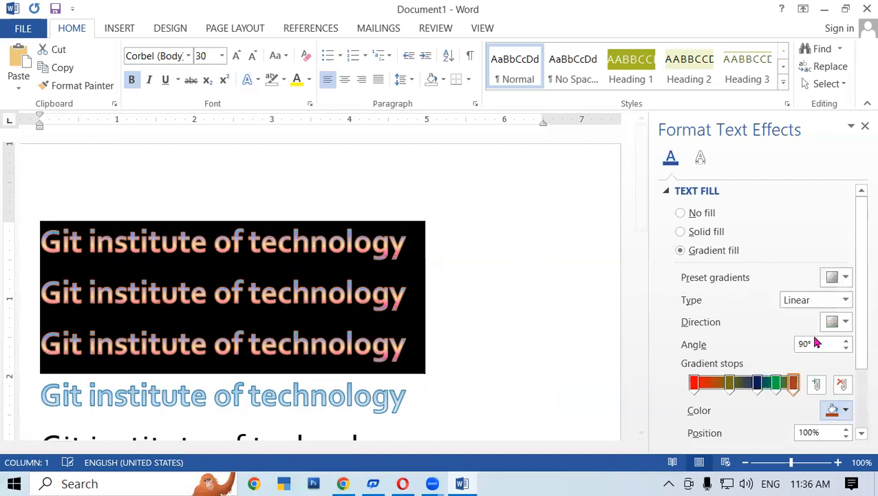
pyautogui.click(541, 296)
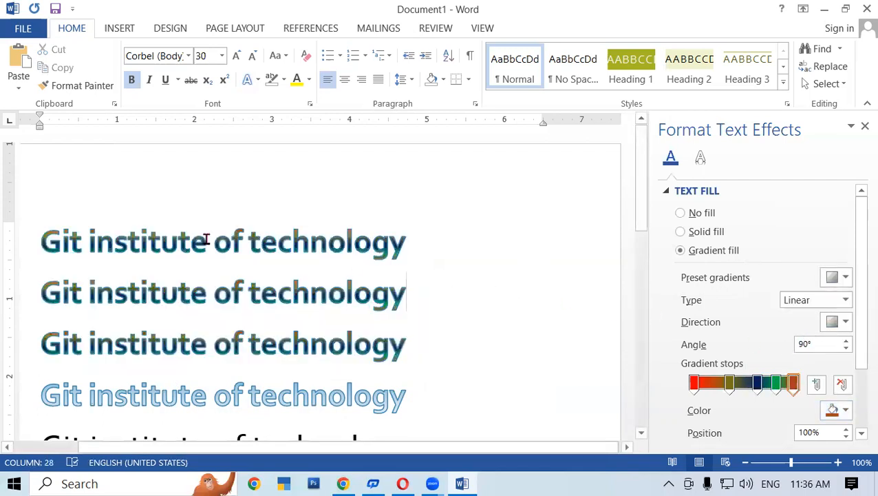
# Shift the red gradient stop inward in several small moves until it sits at 24%
pyautogui.moveTo(46, 230); pyautogui.dragTo(407, 307)
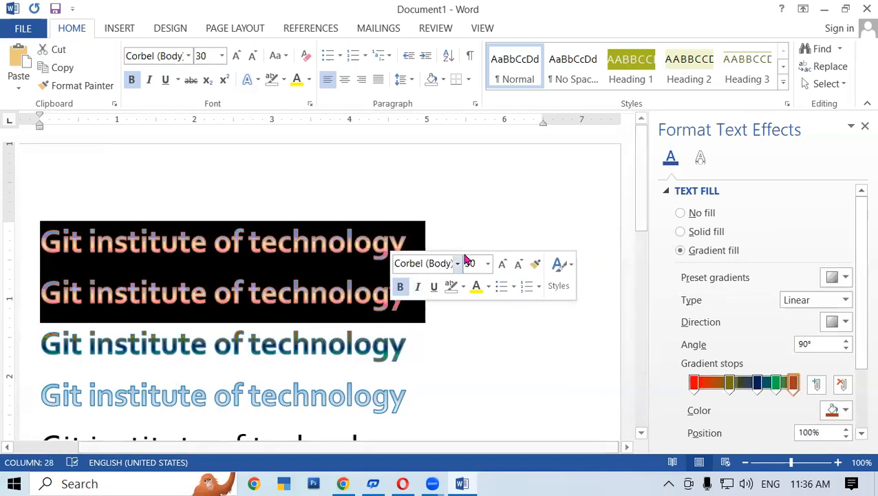
pyautogui.click(492, 203)
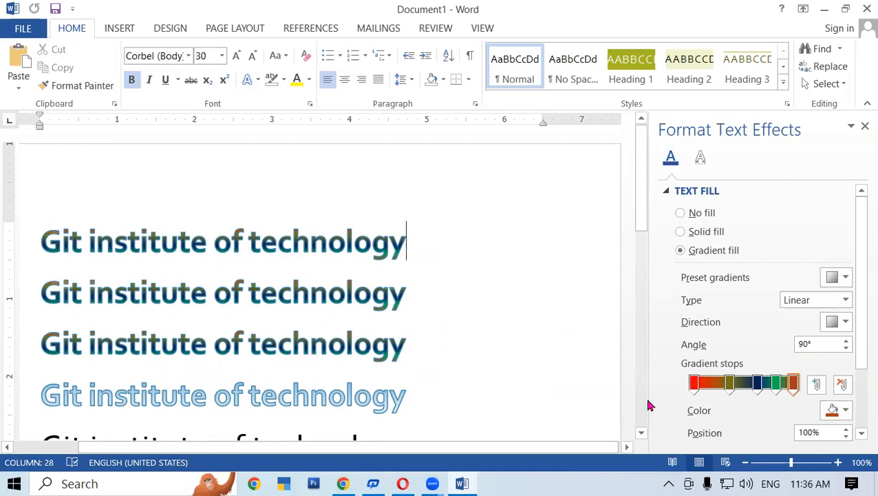
pyautogui.click(695, 387)
pyautogui.moveTo(695, 387)
pyautogui.mouseDown()
pyautogui.moveTo(712, 388)
pyautogui.moveTo(700, 387)
pyautogui.mouseUp()
pyautogui.moveTo(43, 229); pyautogui.dragTo(361, 351)
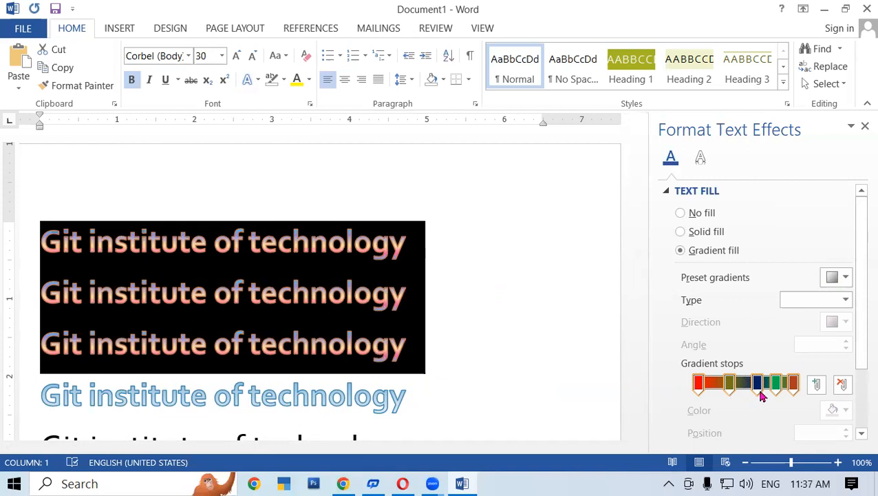
pyautogui.click(474, 267)
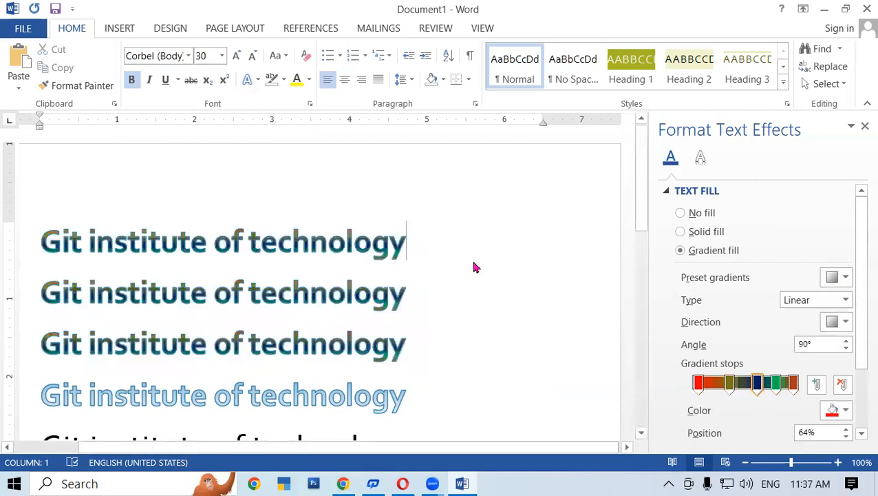
pyautogui.moveTo(695, 390)
pyautogui.mouseDown()
pyautogui.moveTo(720, 390)
pyautogui.moveTo(702, 390)
pyautogui.mouseUp()
pyautogui.moveTo(37, 215); pyautogui.dragTo(413, 344)
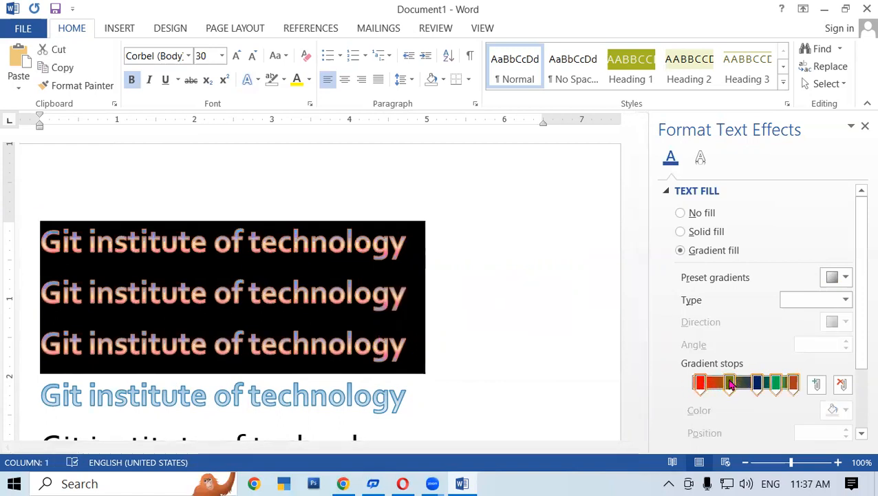
pyautogui.click(525, 300)
pyautogui.moveTo(697, 389); pyautogui.dragTo(720, 384)
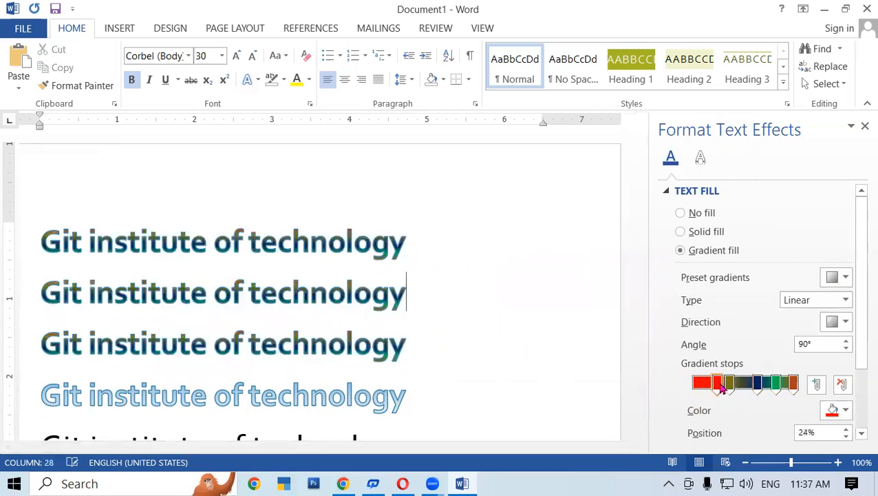
# Set the gradient type of the first three sample lines' text fill to Radial
pyautogui.moveTo(21, 235); pyautogui.dragTo(413, 344)
pyautogui.moveTo(860, 303); pyautogui.dragTo(857, 366)
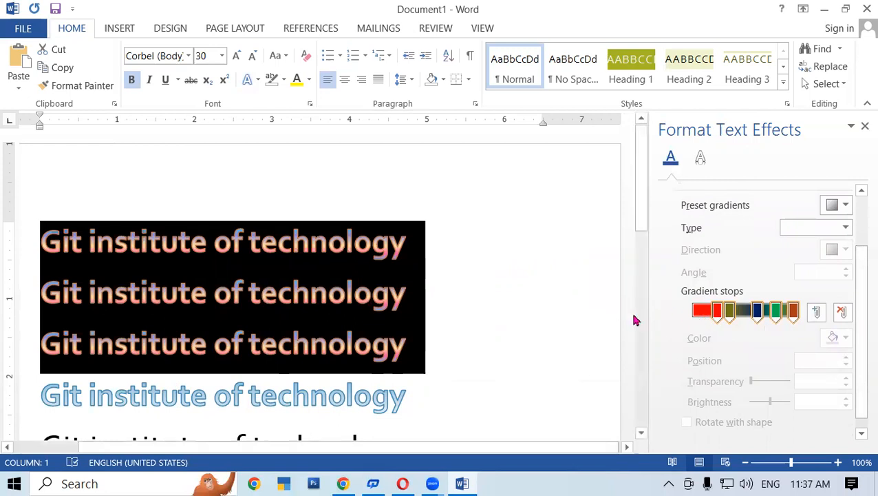
pyautogui.click(510, 287)
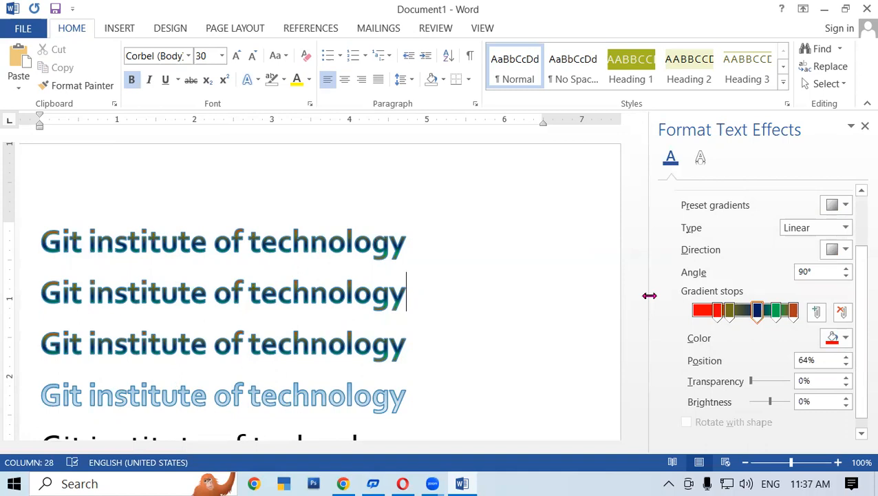
pyautogui.moveTo(43, 234); pyautogui.dragTo(408, 365)
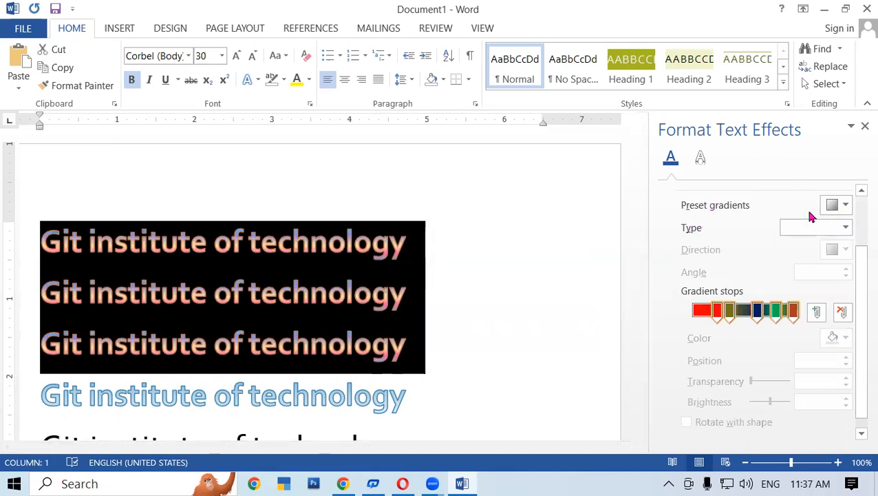
pyautogui.click(846, 229)
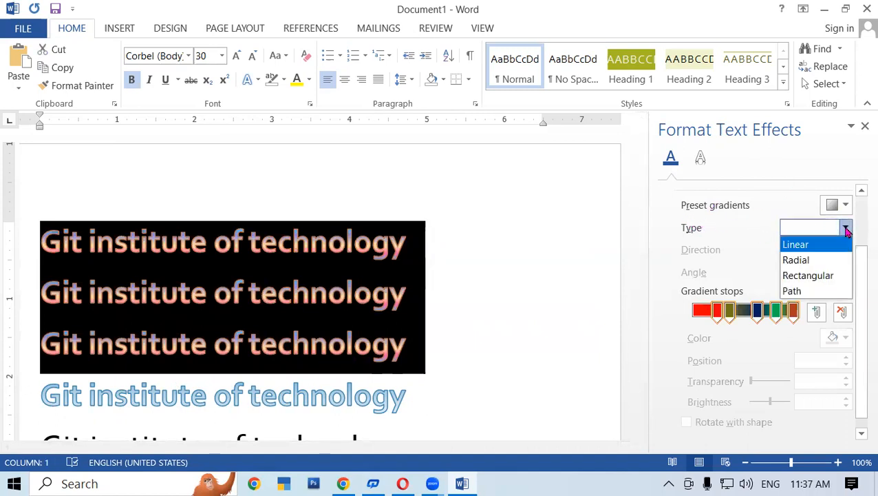
pyautogui.click(796, 260)
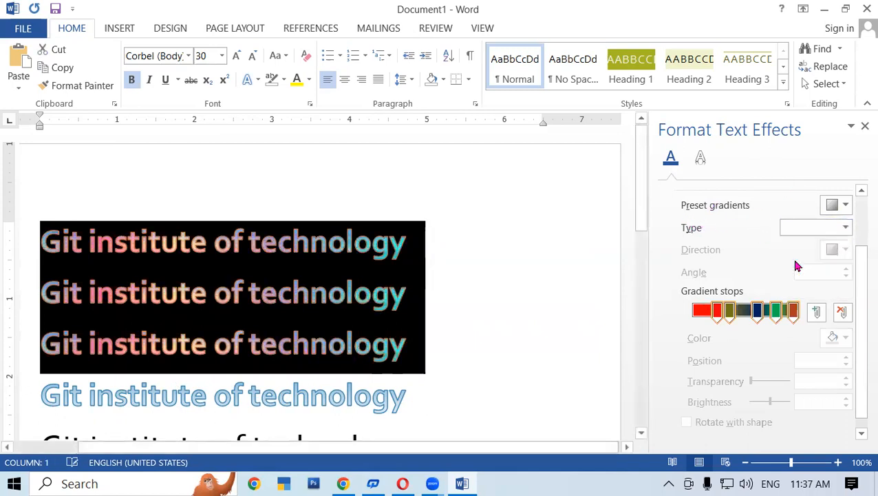
# Switch the three selected lines' gradient type to Rectangular and finally to Path
pyautogui.click(846, 228)
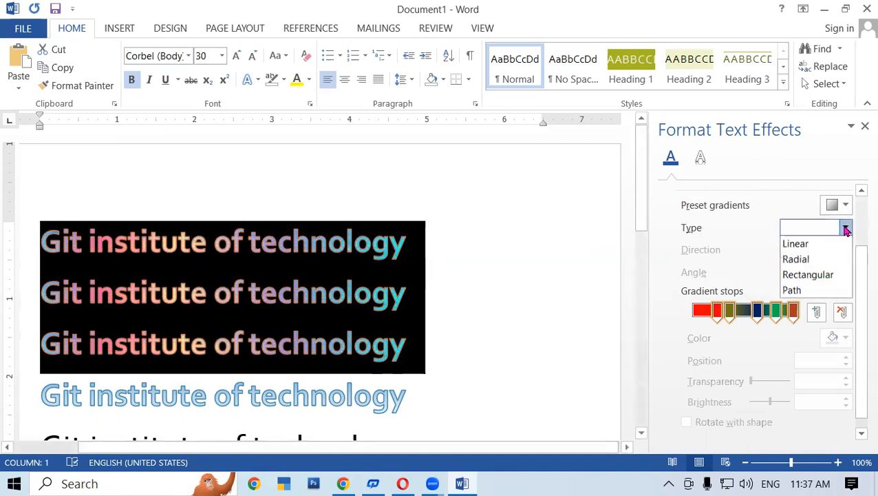
pyautogui.click(795, 276)
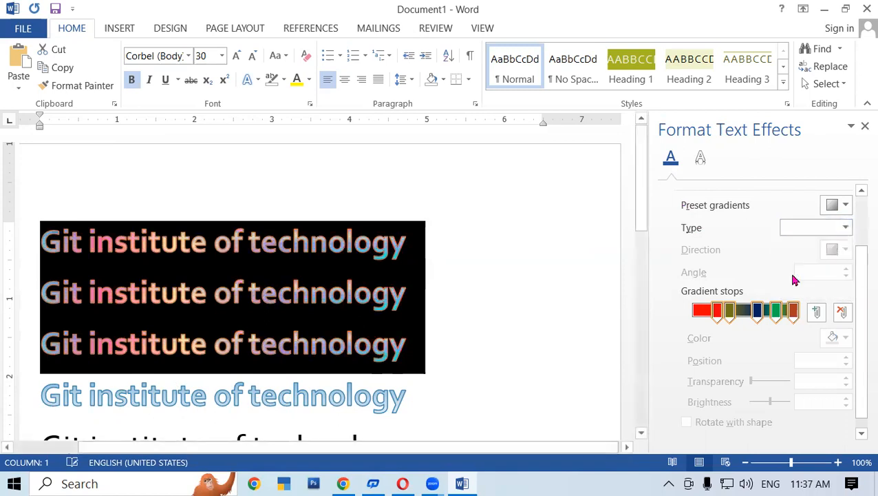
pyautogui.click(848, 210)
pyautogui.click(565, 190)
pyautogui.click(846, 228)
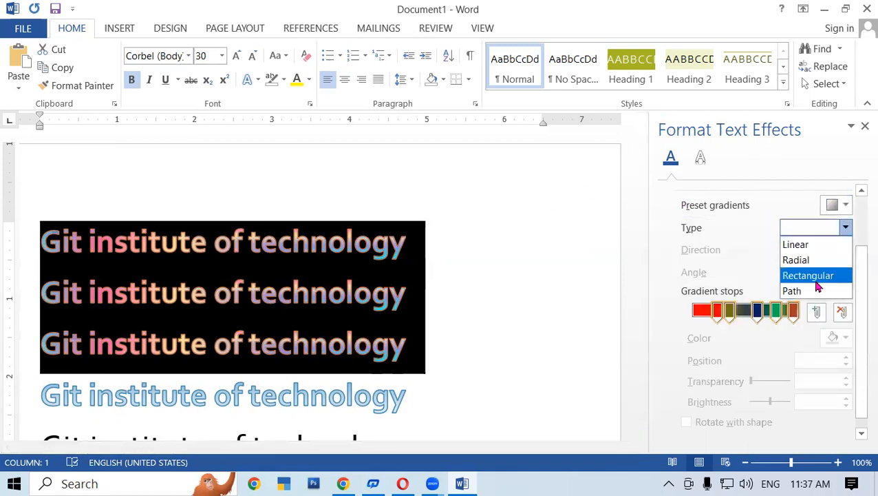
pyautogui.click(790, 291)
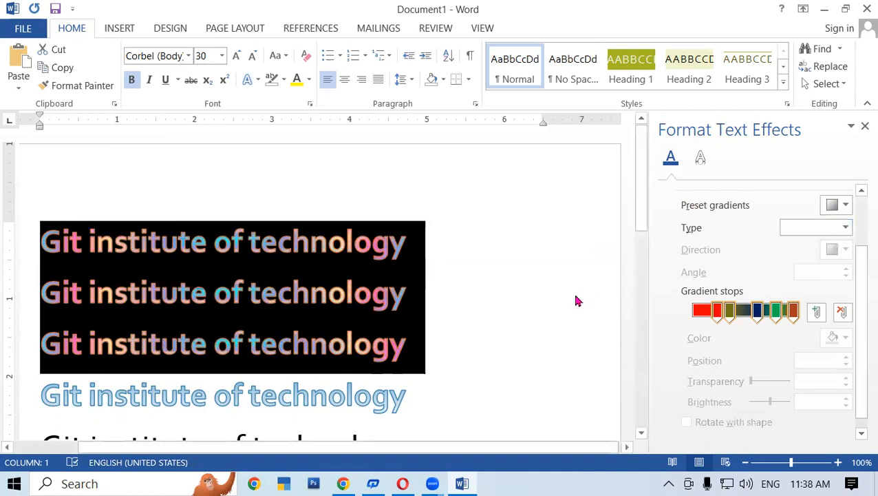
# Deselect the lines and set the gradient type at the end of the second line to Radial
pyautogui.click(450, 290)
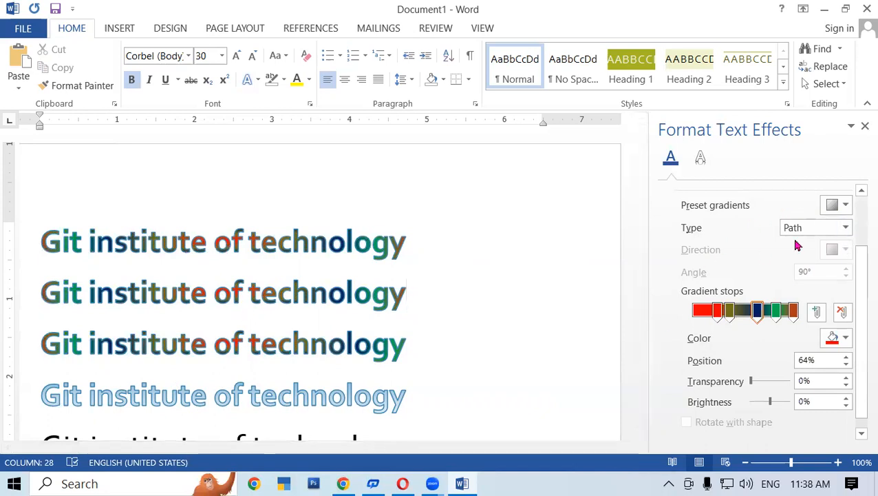
pyautogui.click(846, 227)
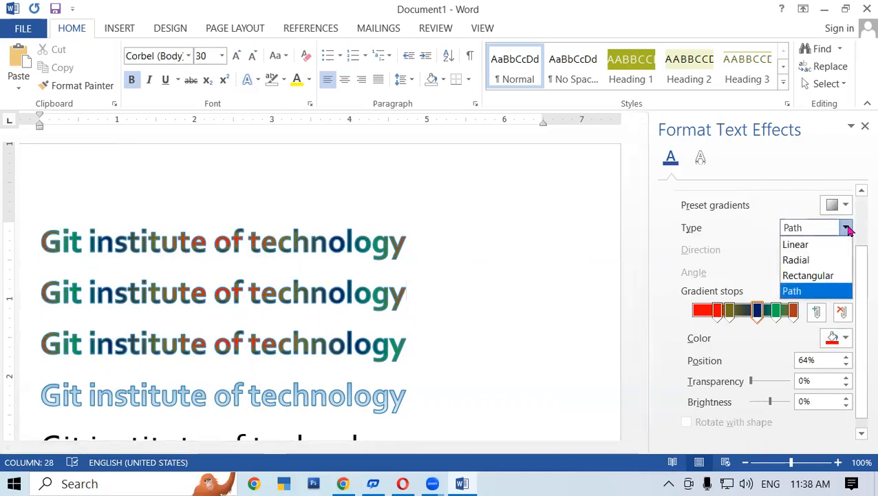
pyautogui.click(798, 260)
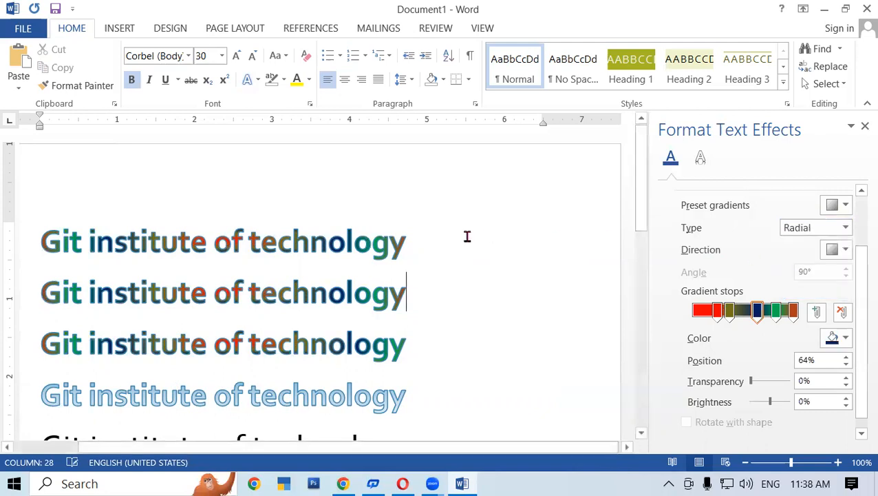
# Enlarge the first three sample lines in several font size increments, and shrink them to 28 points
pyautogui.moveTo(58, 247); pyautogui.dragTo(343, 343)
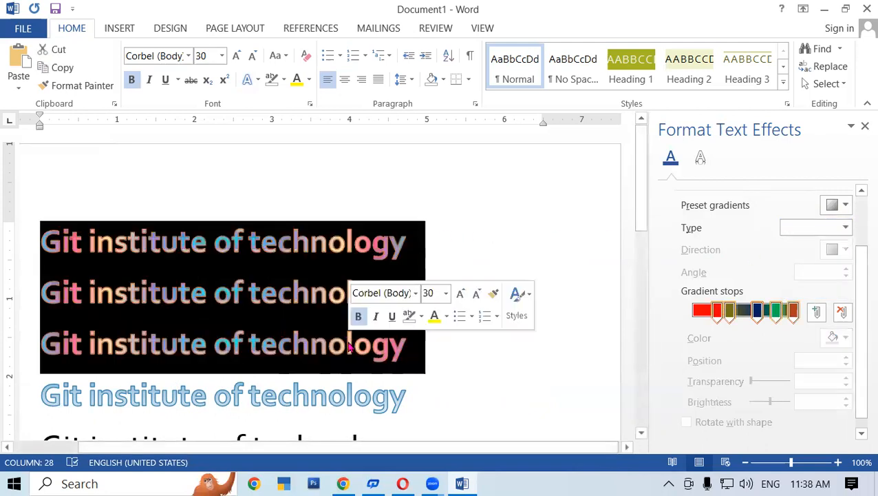
pyautogui.click(238, 56)
pyautogui.click(237, 56)
pyautogui.click(237, 57)
pyautogui.click(238, 57)
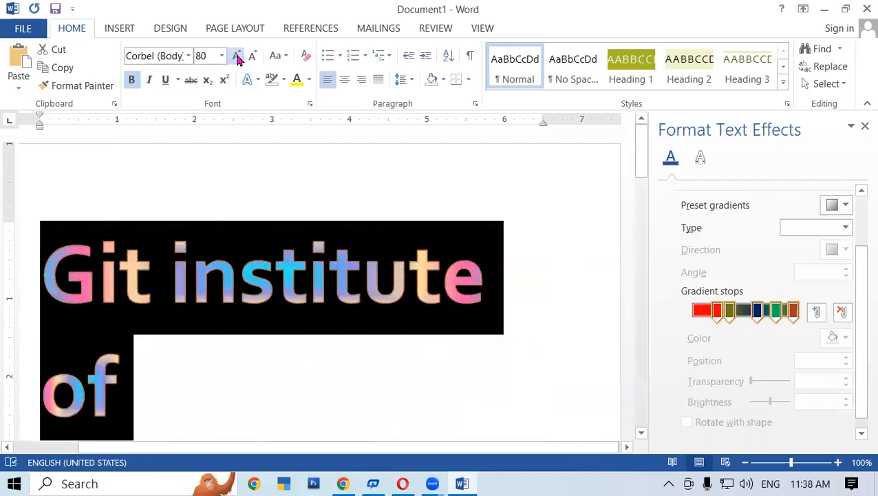
pyautogui.click(239, 57)
pyautogui.click(252, 56)
pyautogui.click(252, 56)
pyautogui.click(252, 56)
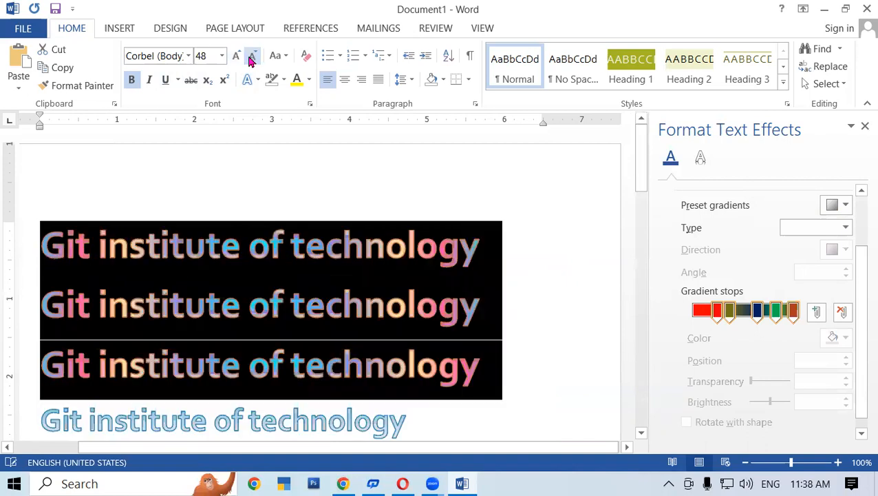
pyautogui.click(252, 57)
pyautogui.click(252, 57)
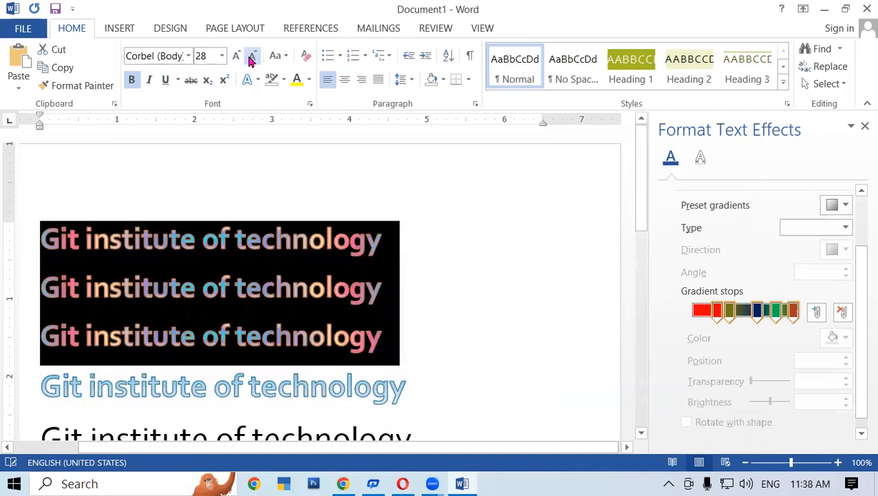
pyautogui.click(845, 229)
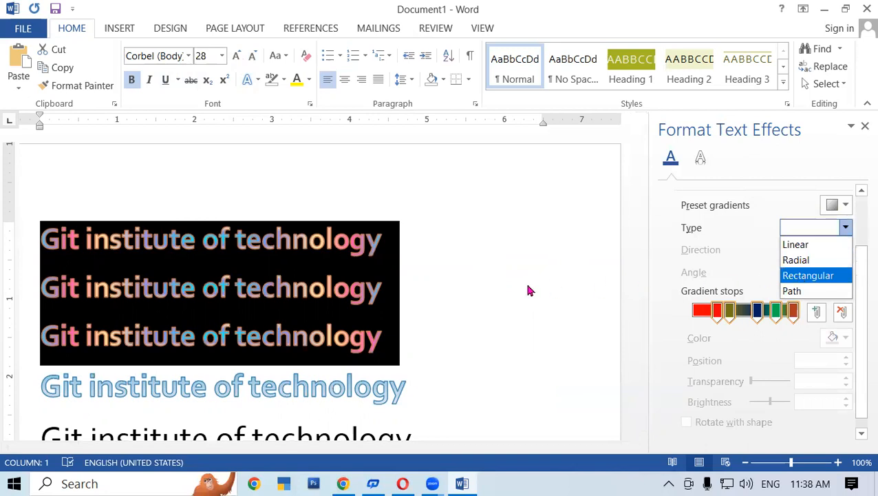
pyautogui.click(530, 290)
pyautogui.scroll(-1, 860, 311)
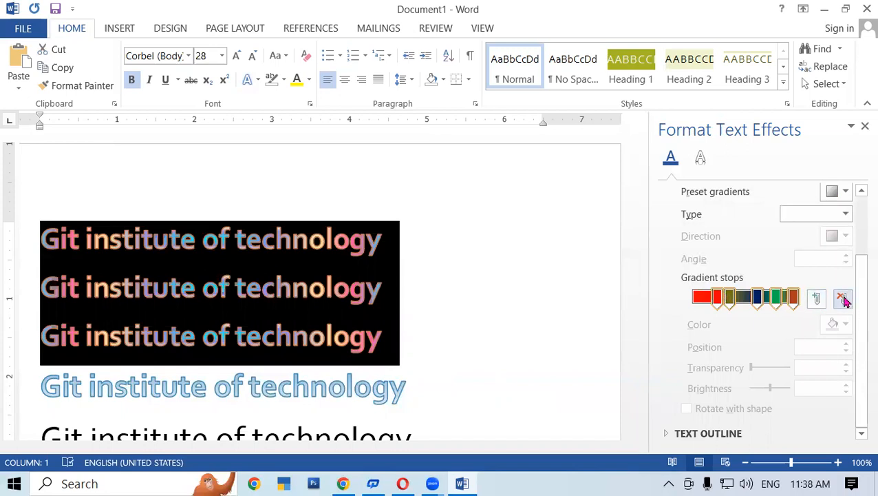
pyautogui.click(438, 284)
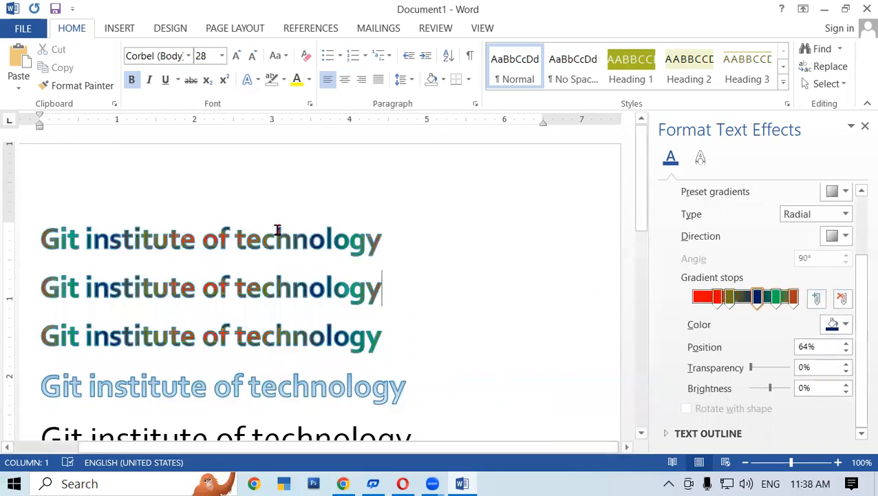
pyautogui.moveTo(60, 237); pyautogui.dragTo(385, 337)
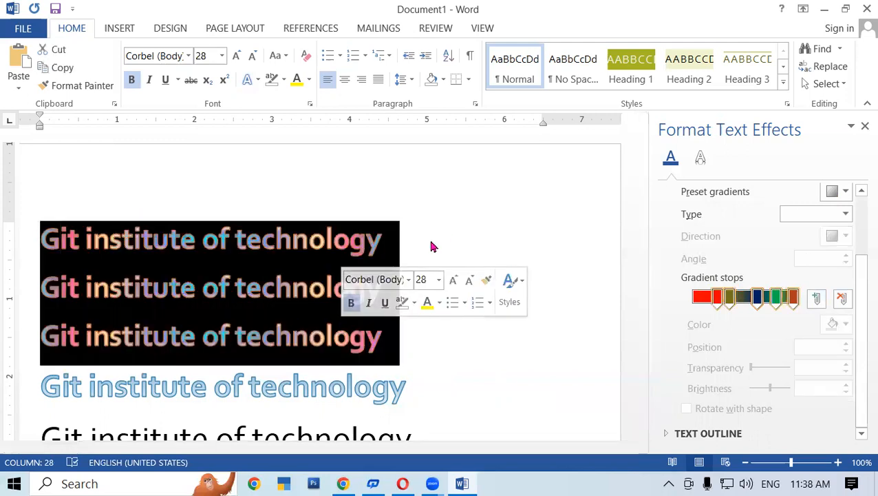
pyautogui.click(467, 230)
pyautogui.scroll(2, 663, 222)
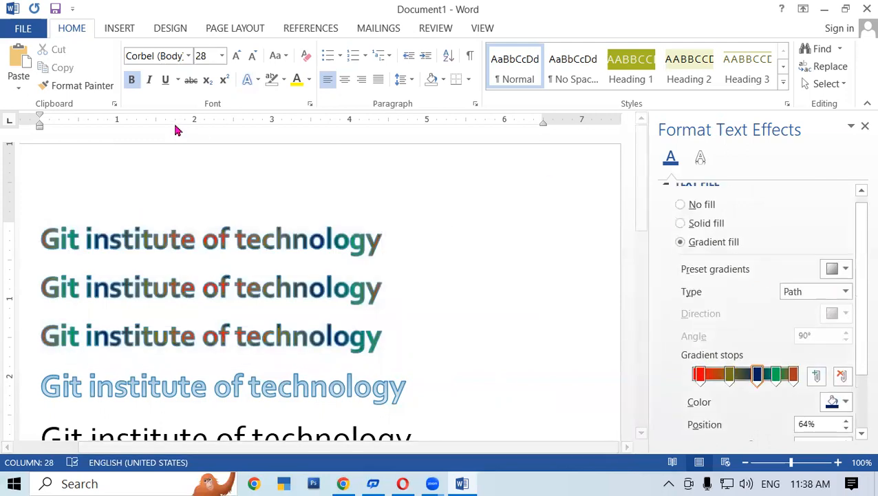
pyautogui.click(308, 81)
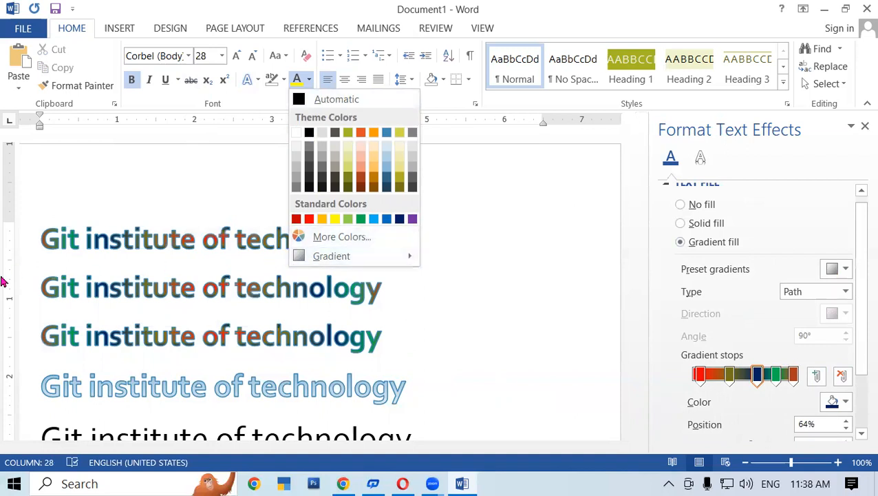
pyautogui.click(498, 239)
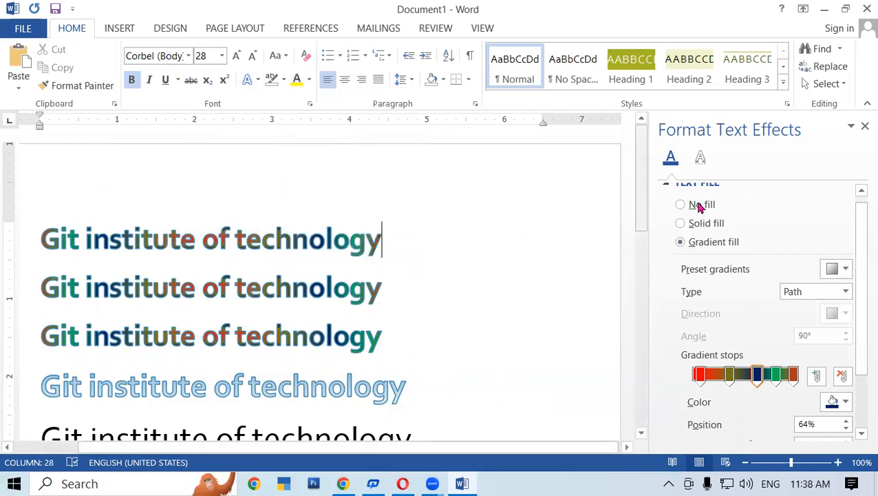
# Remove the text fill from the first three sample lines and close the Format Text Effects pane
pyautogui.click(680, 206)
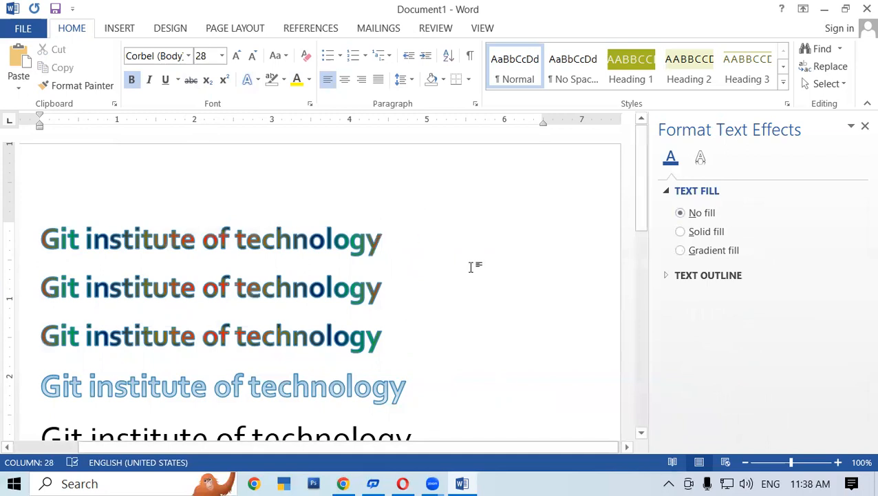
pyautogui.click(674, 250)
pyautogui.moveTo(33, 227); pyautogui.dragTo(317, 338)
pyautogui.click(680, 213)
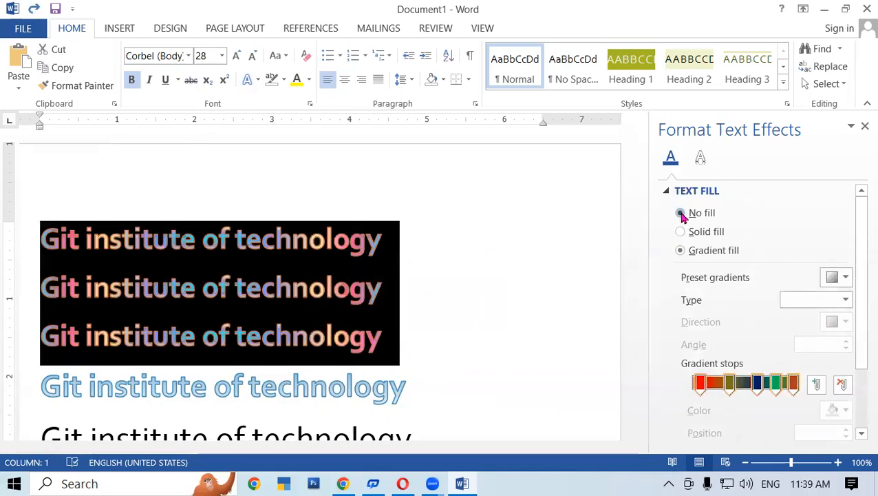
pyautogui.click(501, 270)
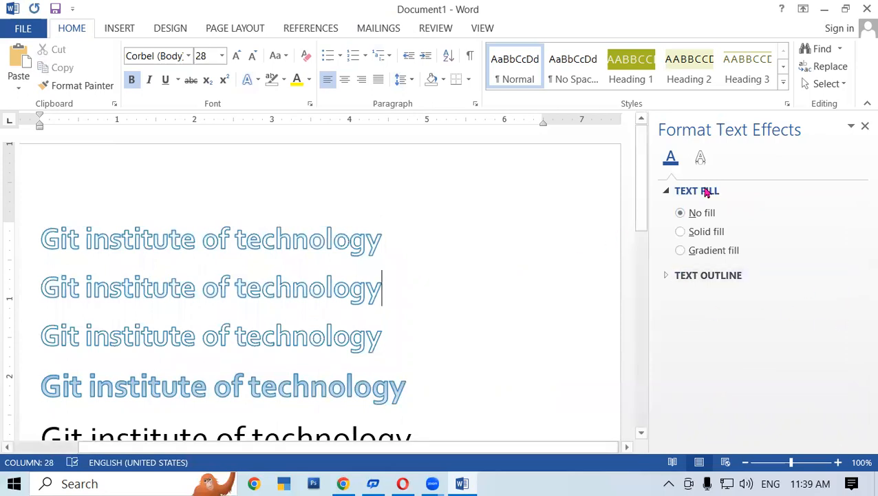
pyautogui.click(865, 126)
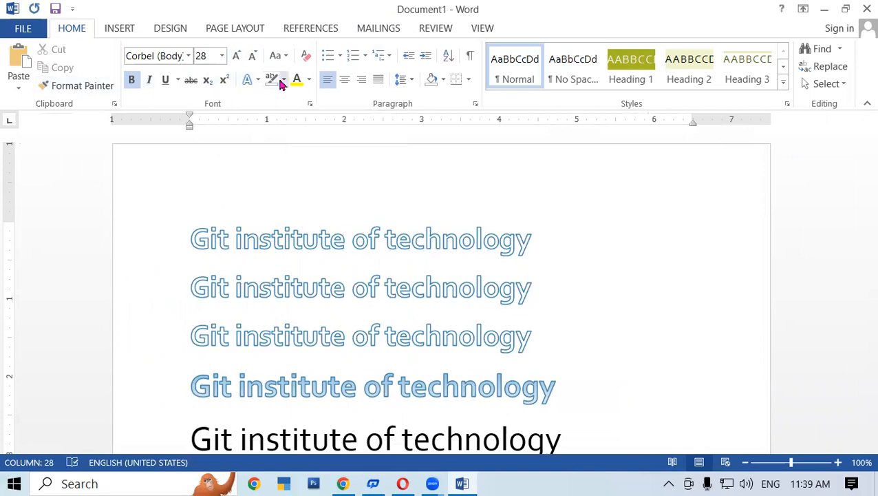
# Try a yellow solid fill and a gradient fill on the first four sample lines, ending with No fill
pyautogui.moveTo(196, 239); pyautogui.dragTo(470, 368)
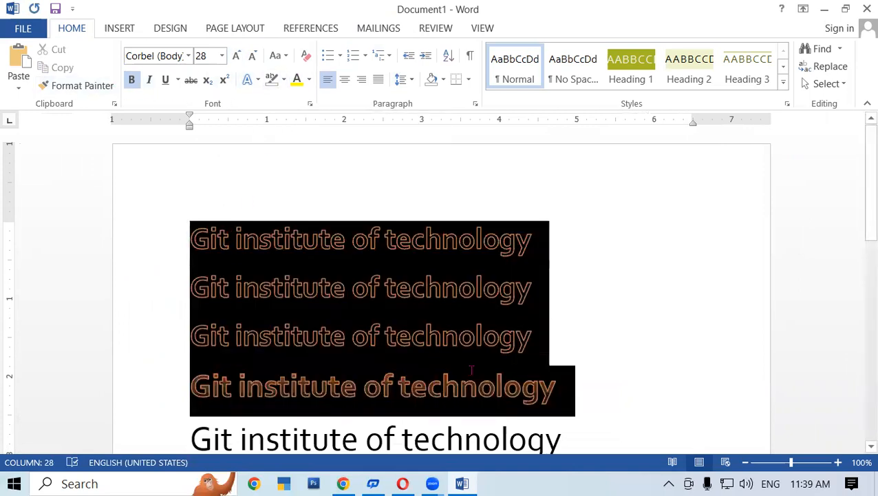
pyautogui.click(308, 79)
pyautogui.moveTo(326, 263)
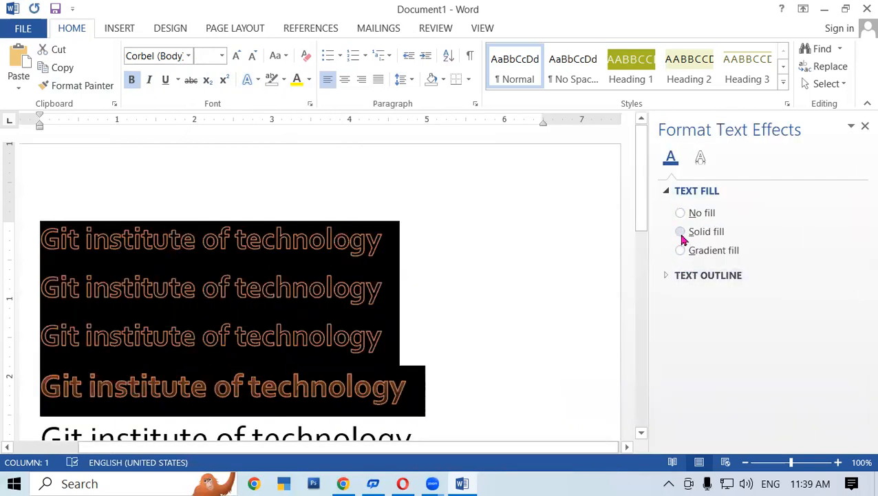
pyautogui.click(680, 232)
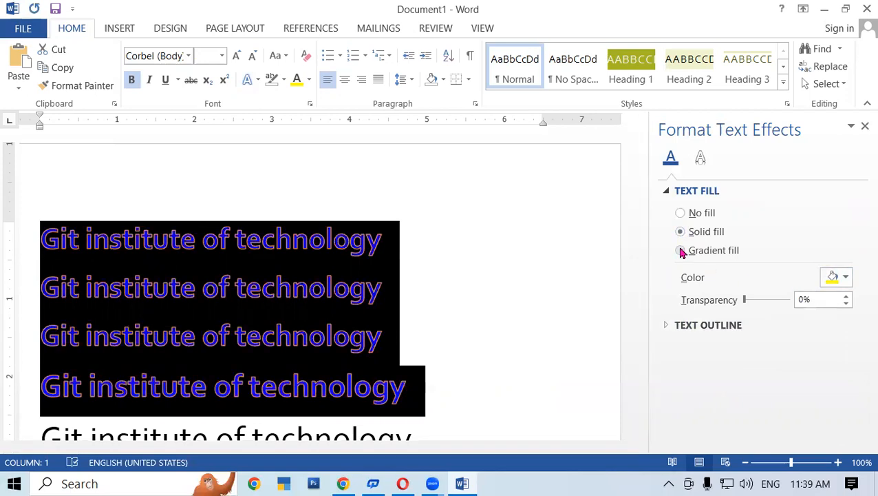
pyautogui.click(681, 250)
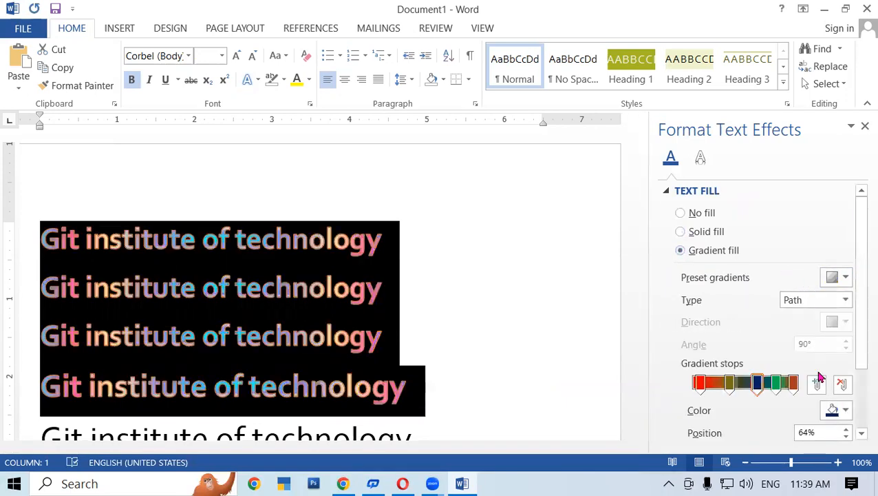
pyautogui.click(680, 213)
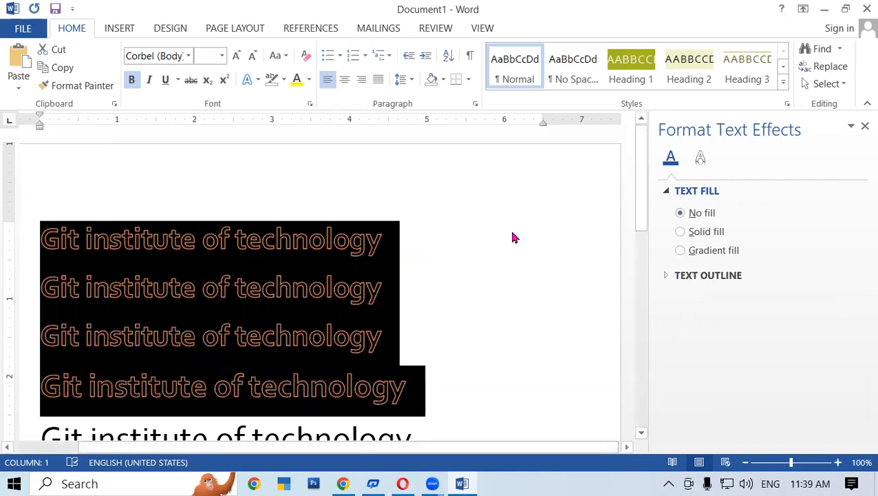
pyautogui.click(512, 238)
# Toggle bold off and on for the first sample line and make it italic and underlined
pyautogui.moveTo(47, 229); pyautogui.dragTo(329, 230)
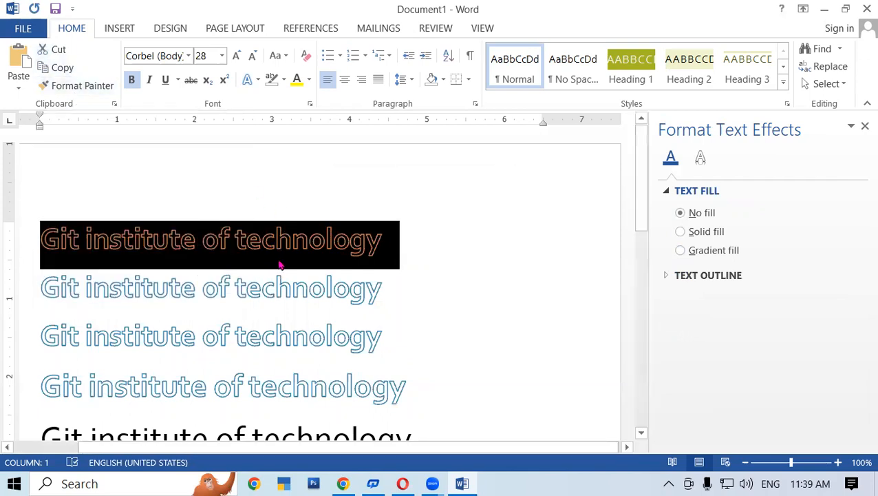
pyautogui.click(133, 81)
pyautogui.click(132, 81)
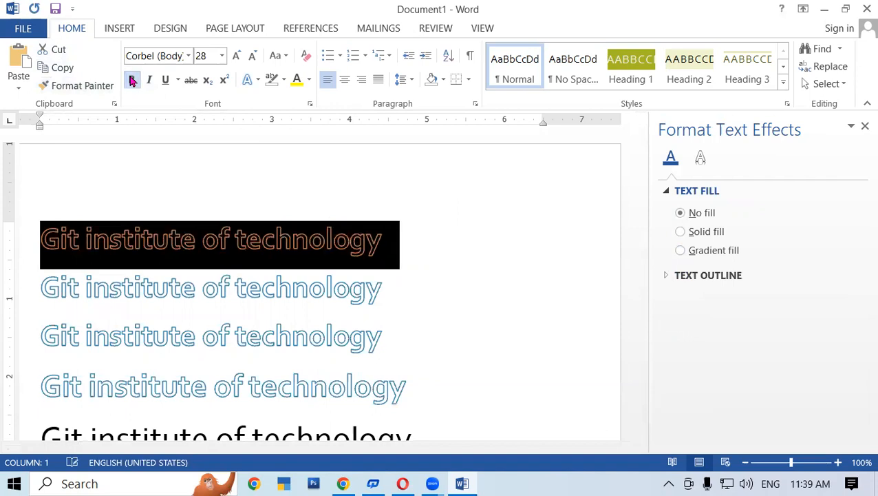
pyautogui.click(149, 81)
pyautogui.click(165, 80)
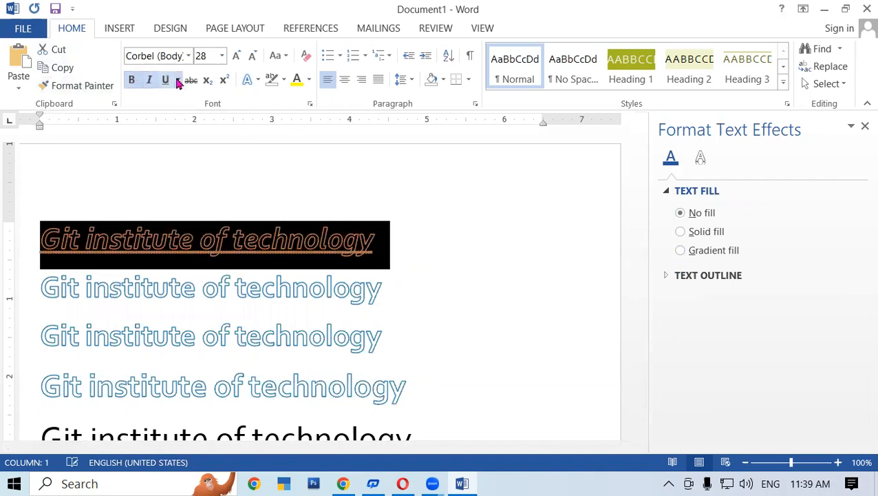
# Set the first sample line in Arial Black and apply a black-fill text effect with a hard shadow
pyautogui.click(188, 55)
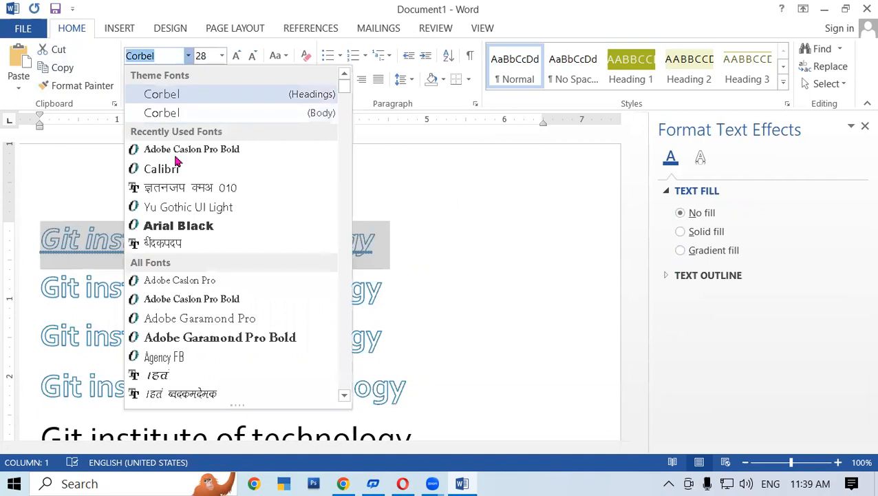
pyautogui.click(174, 227)
pyautogui.click(255, 80)
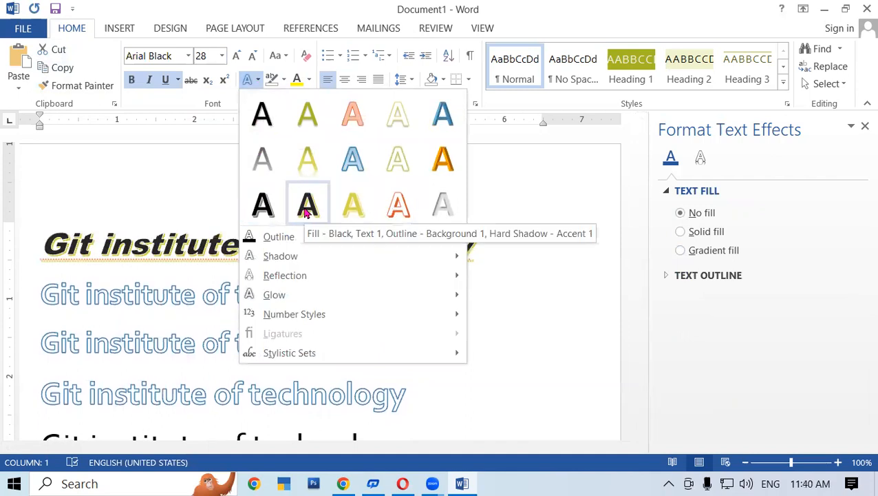
pyautogui.click(272, 210)
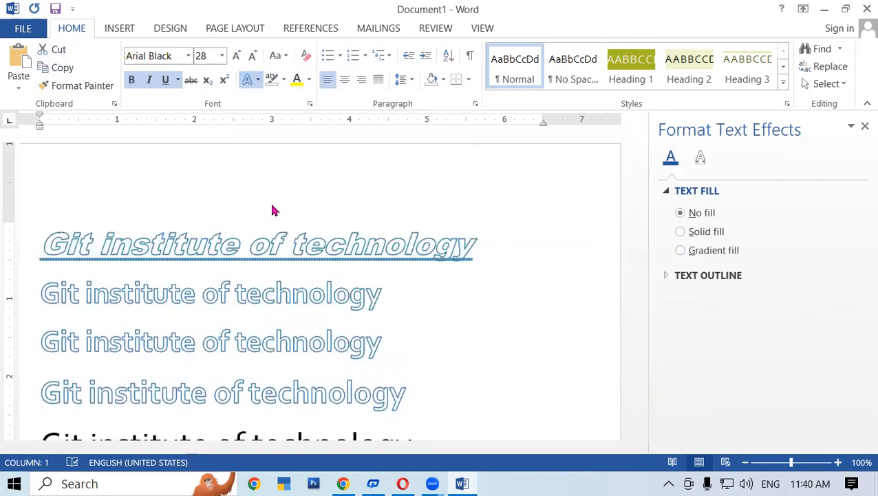
# Colour the first sample line dark blue
pyautogui.click(309, 80)
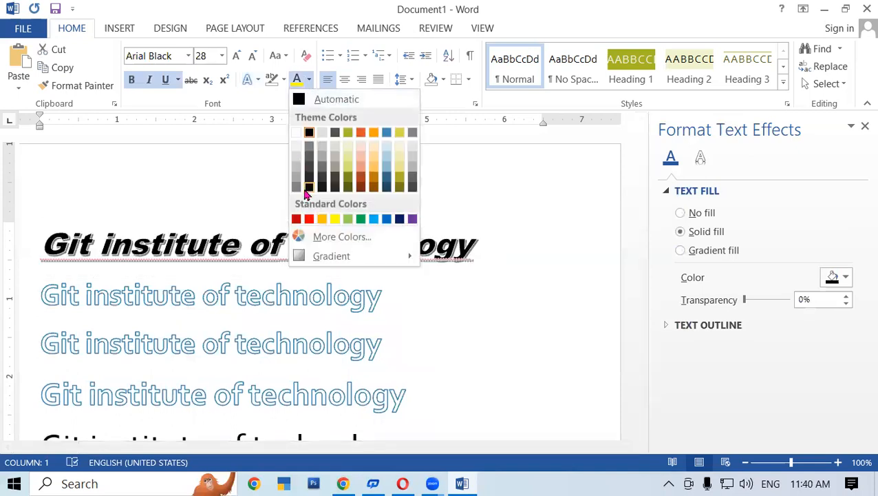
pyautogui.click(400, 220)
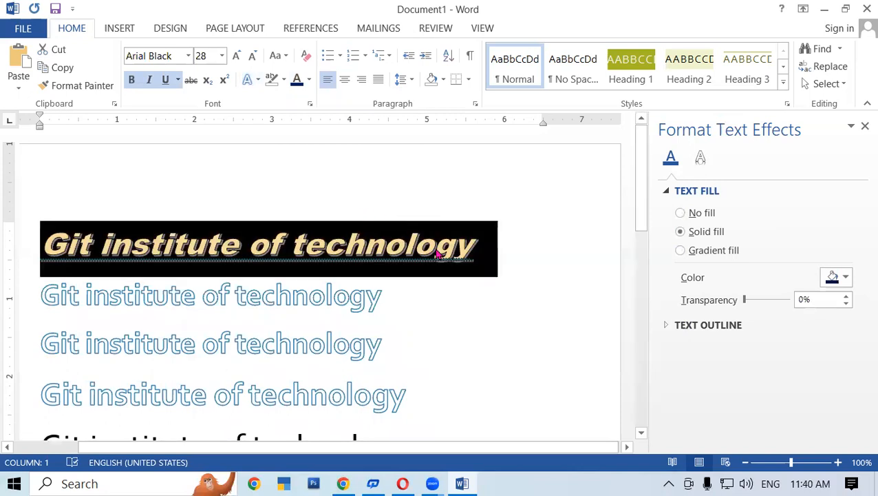
pyautogui.click(454, 312)
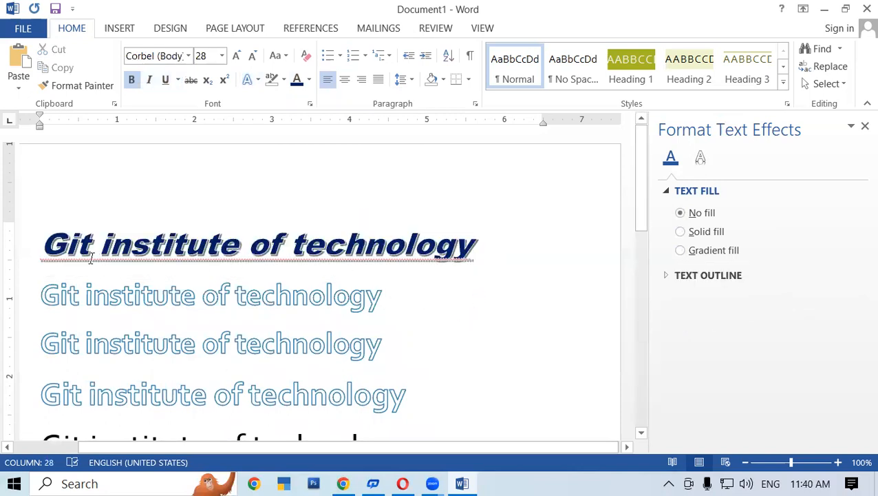
pyautogui.scroll(-6, 329, 310)
pyautogui.scroll(6, 330, 310)
pyautogui.scroll(-2, 332, 306)
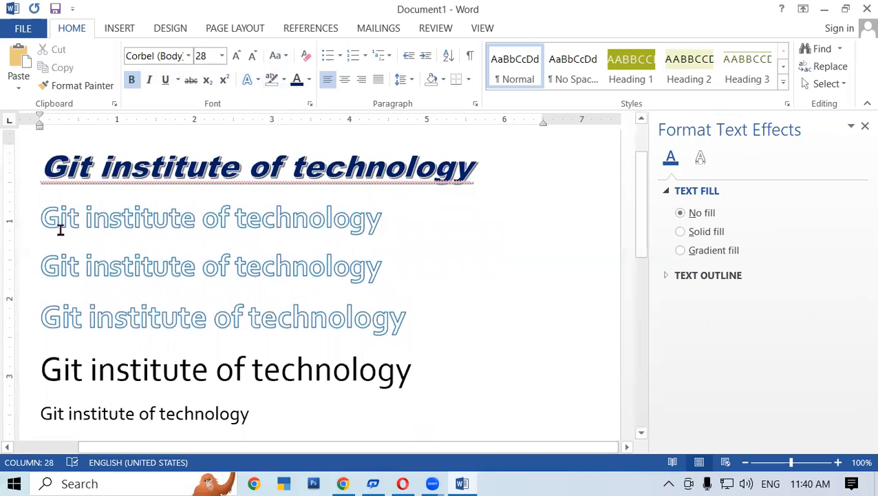
pyautogui.moveTo(61, 219); pyautogui.dragTo(398, 279)
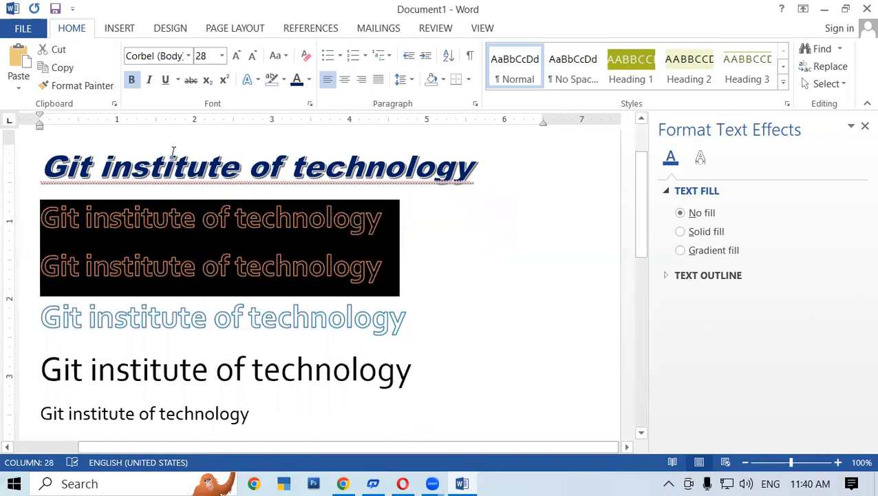
pyautogui.click(442, 300)
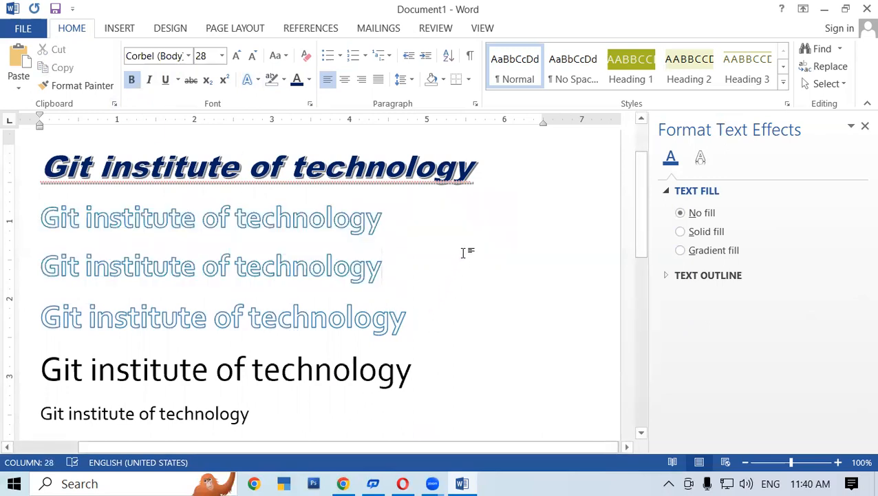
# Set the font colour of the first sample line to the standard red
pyautogui.moveTo(43, 165); pyautogui.dragTo(402, 168)
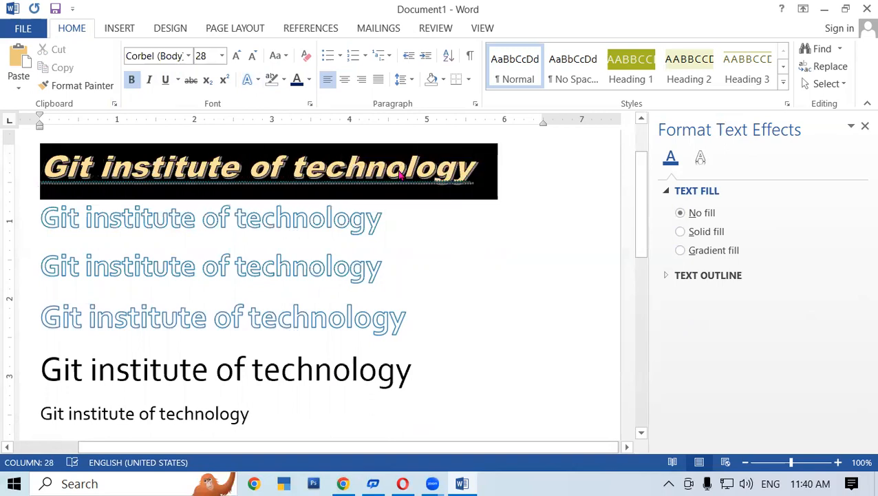
pyautogui.click(310, 81)
pyautogui.click(310, 219)
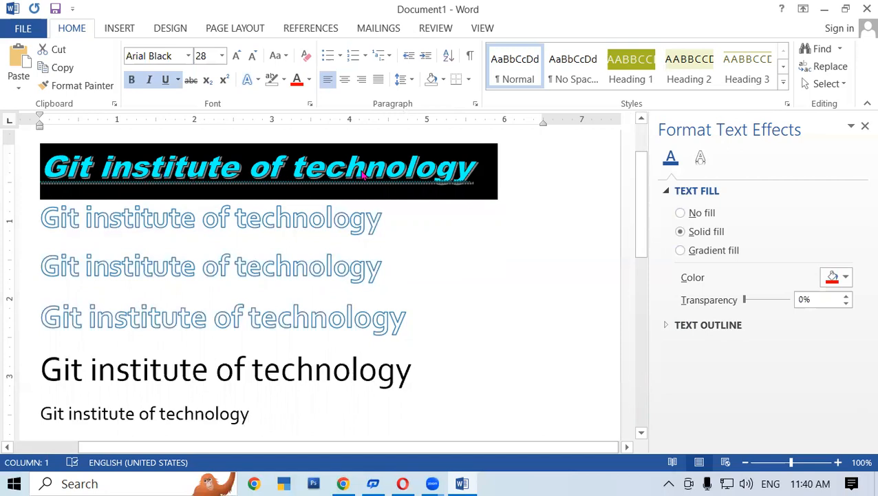
pyautogui.click(404, 255)
# Copy the first sample line's formatting with Format Painter onto the five sample lines below it
pyautogui.moveTo(41, 157); pyautogui.dragTo(497, 168)
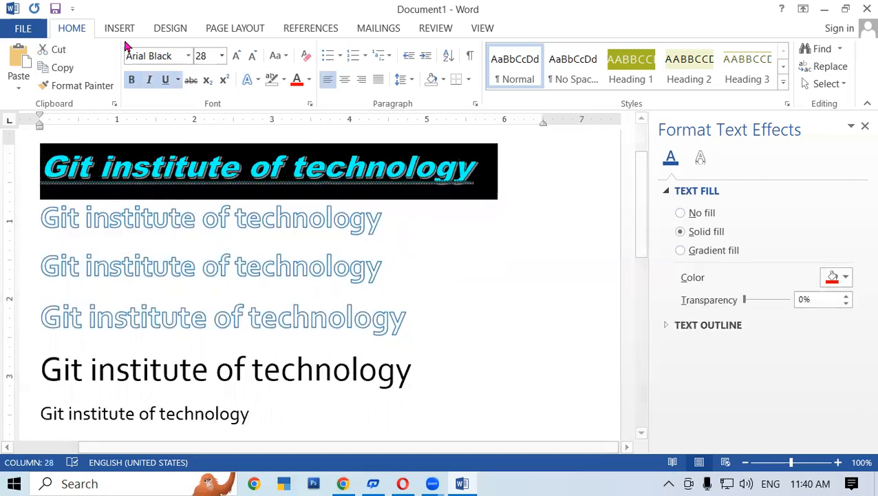
pyautogui.click(88, 91)
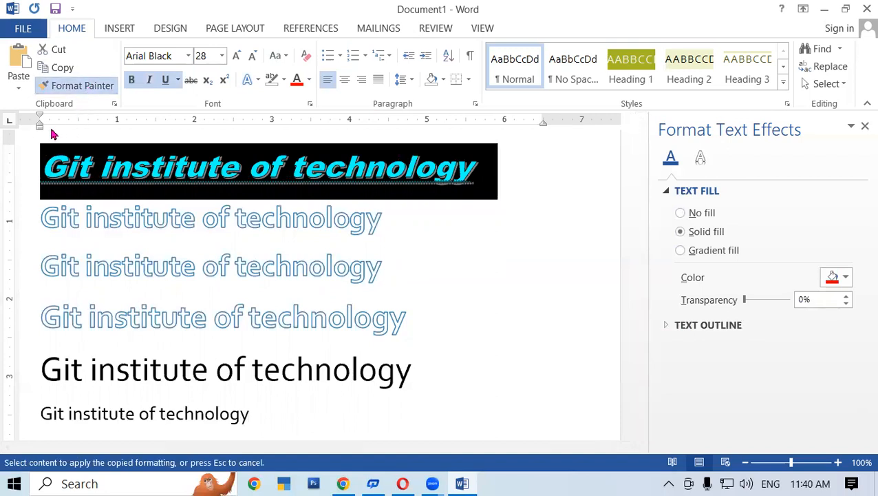
pyautogui.click(61, 91)
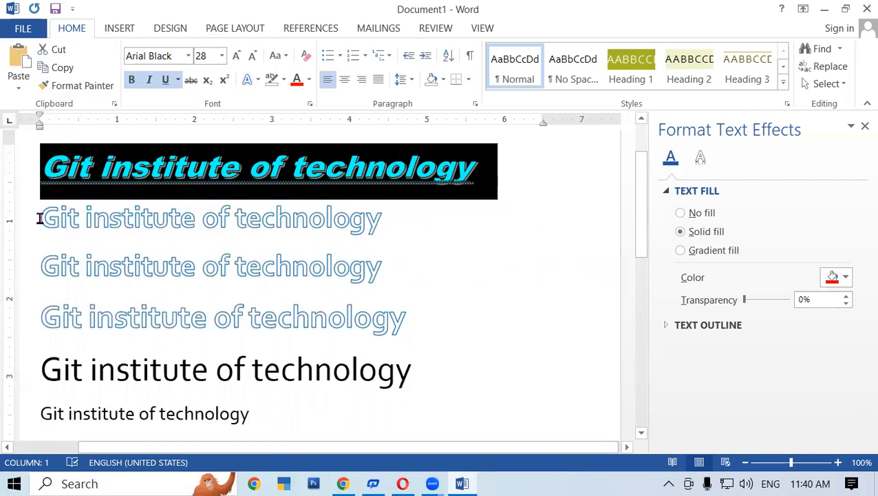
pyautogui.click(62, 87)
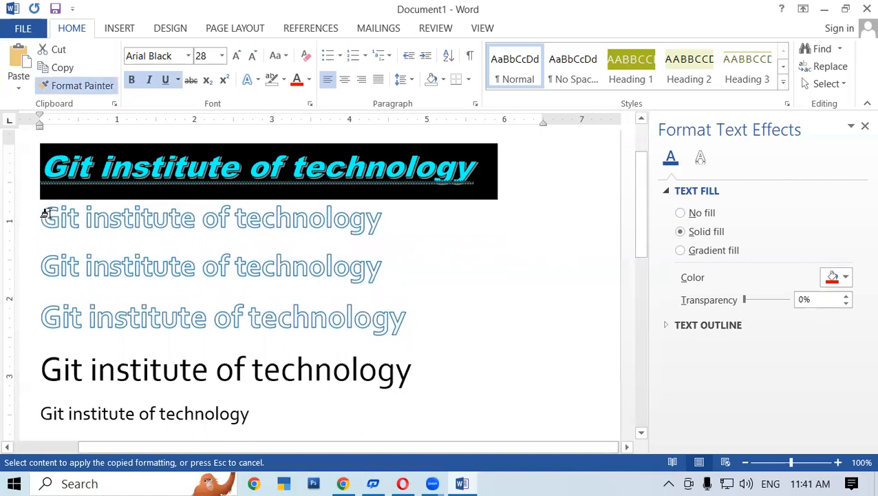
pyautogui.moveTo(38, 208)
pyautogui.mouseDown()
pyautogui.moveTo(89, 250)
pyautogui.moveTo(246, 313)
pyautogui.moveTo(371, 329)
pyautogui.moveTo(441, 373)
pyautogui.moveTo(464, 406)
pyautogui.moveTo(491, 398)
pyautogui.mouseUp()
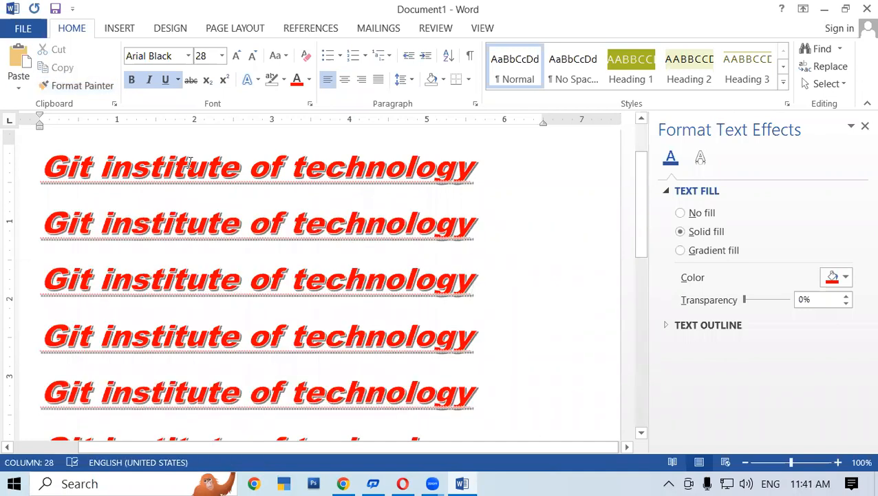
# Examine the copied formatting on the upper sample lines and compare it with the plain lines below
pyautogui.moveTo(637, 248)
pyautogui.mouseDown()
pyautogui.moveTo(641, 327)
pyautogui.moveTo(653, 210)
pyautogui.moveTo(649, 251)
pyautogui.moveTo(647, 243)
pyautogui.mouseUp()
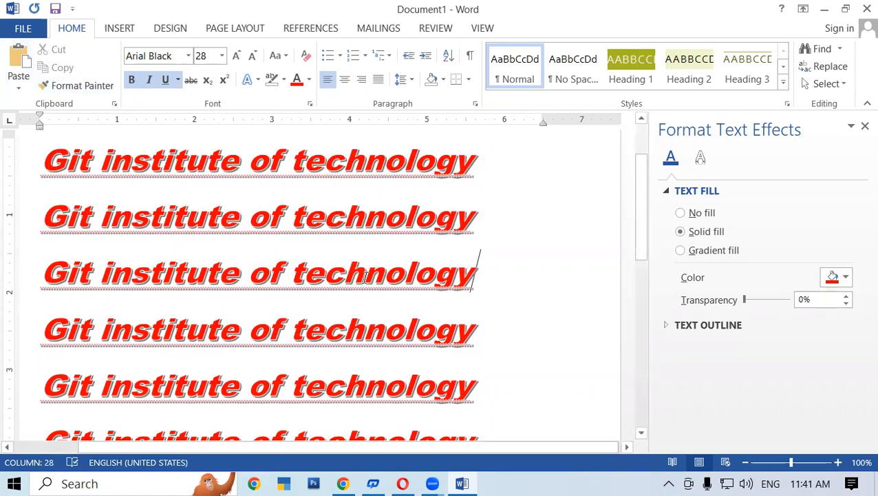
pyautogui.scroll(-5, 365, 277)
pyautogui.scroll(8, 367, 277)
pyautogui.moveTo(539, 255); pyautogui.dragTo(40, 251)
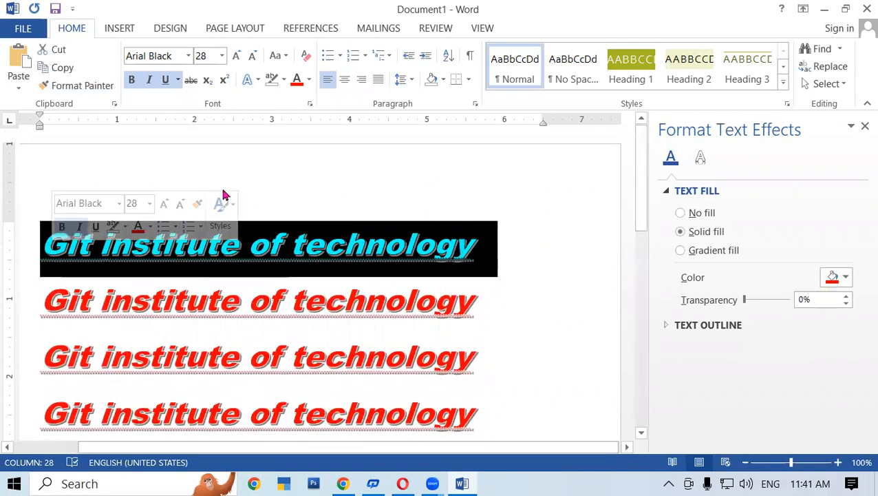
pyautogui.scroll(-10, 334, 291)
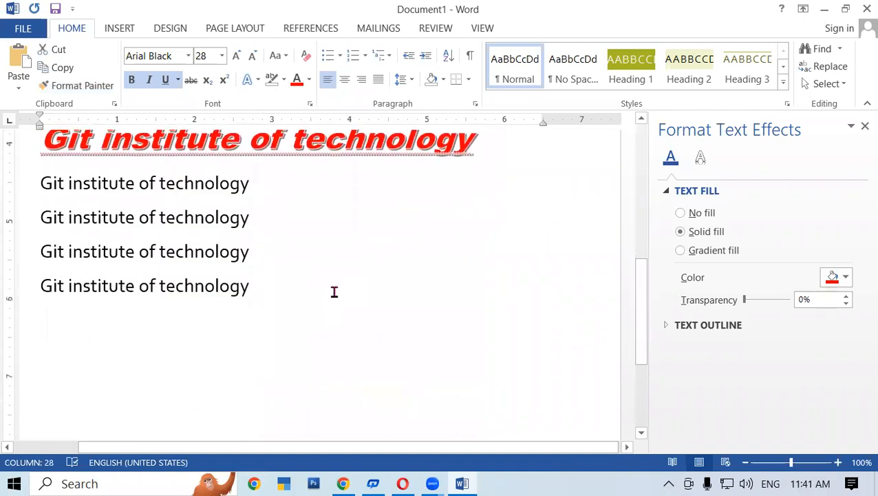
pyautogui.click(82, 335)
pyautogui.scroll(5, 306, 222)
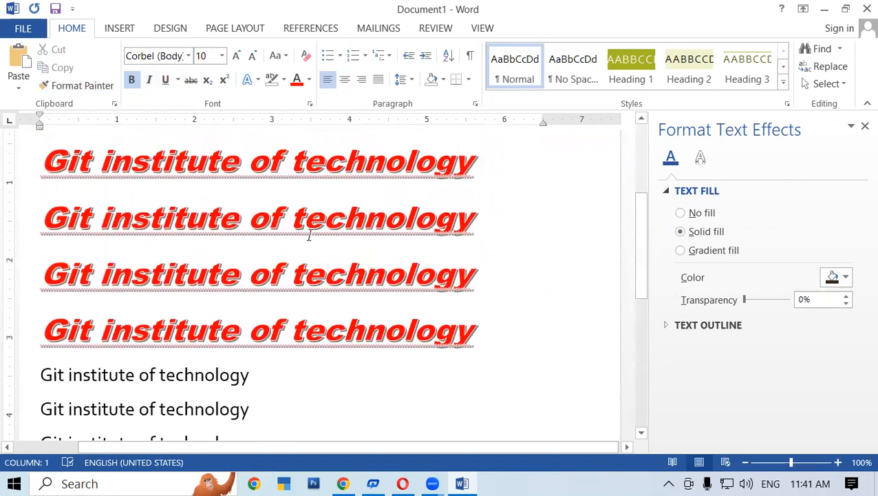
pyautogui.scroll(3, 311, 236)
# Try to copy the first line's formatting to the empty line after the last sample line, testing it with the letter "r"
pyautogui.moveTo(498, 244); pyautogui.dragTo(66, 271)
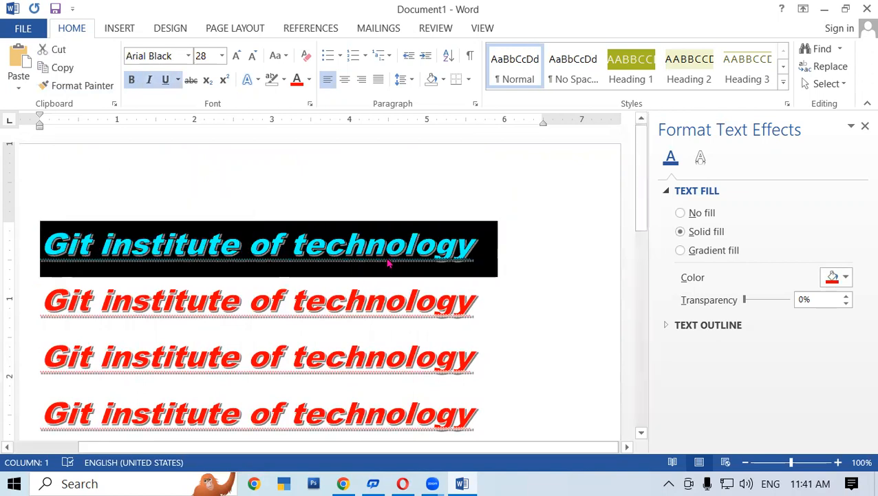
pyautogui.click(72, 85)
pyautogui.scroll(-1, 302, 365)
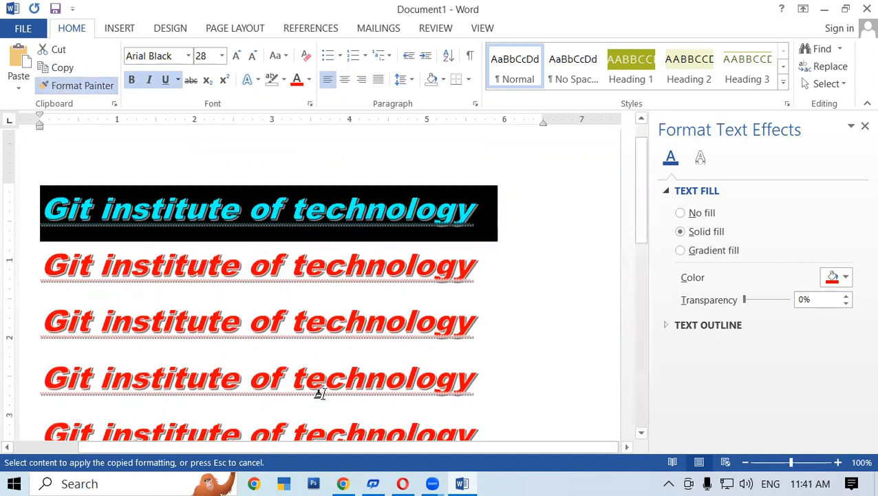
pyautogui.scroll(-3, 326, 387)
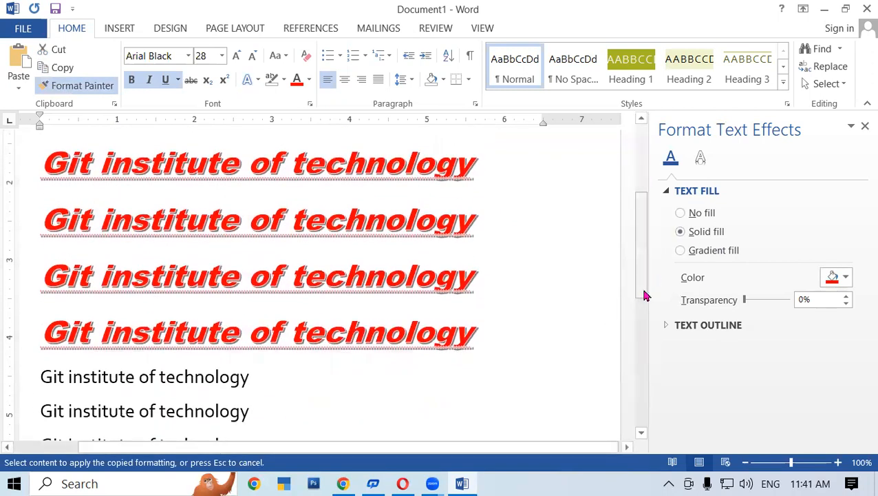
pyautogui.moveTo(642, 294); pyautogui.dragTo(649, 390)
pyautogui.click(152, 282)
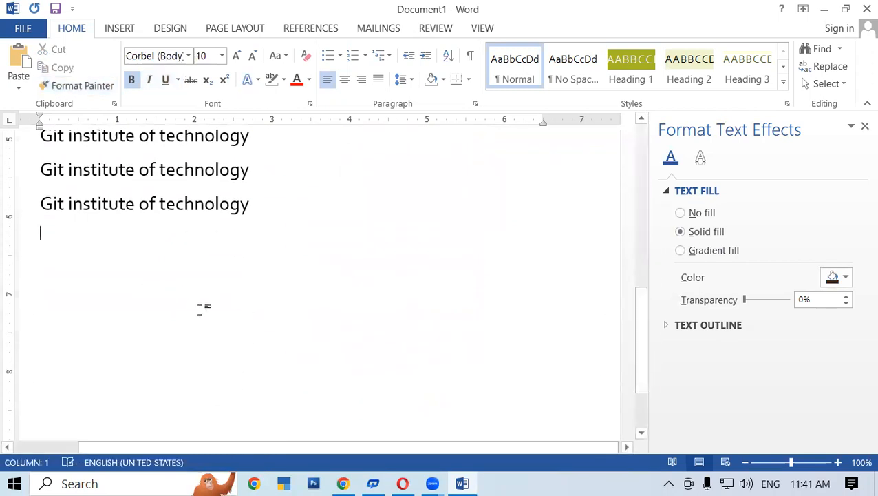
pyautogui.write('r')
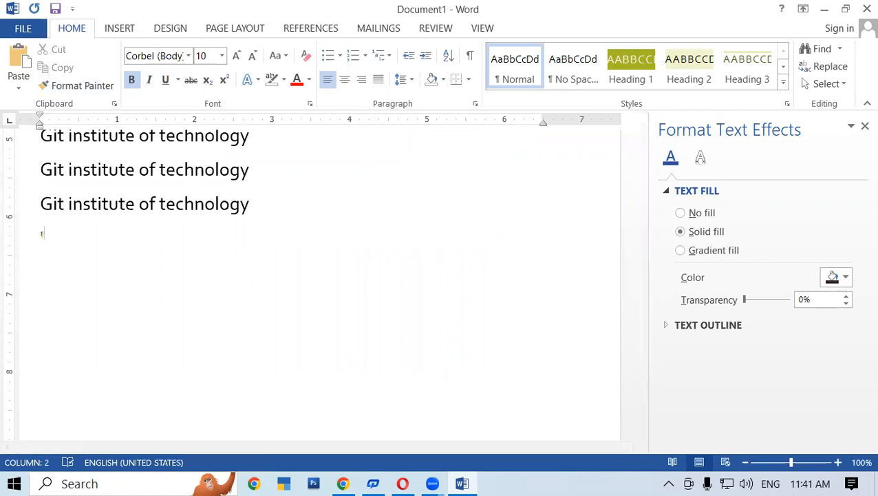
pyautogui.press('BackSpace')
pyautogui.press('BackSpace')
# Copy the first sample line's formatting with Format Painter onto the word "of" in the last sample line
pyautogui.scroll(7, 361, 305)
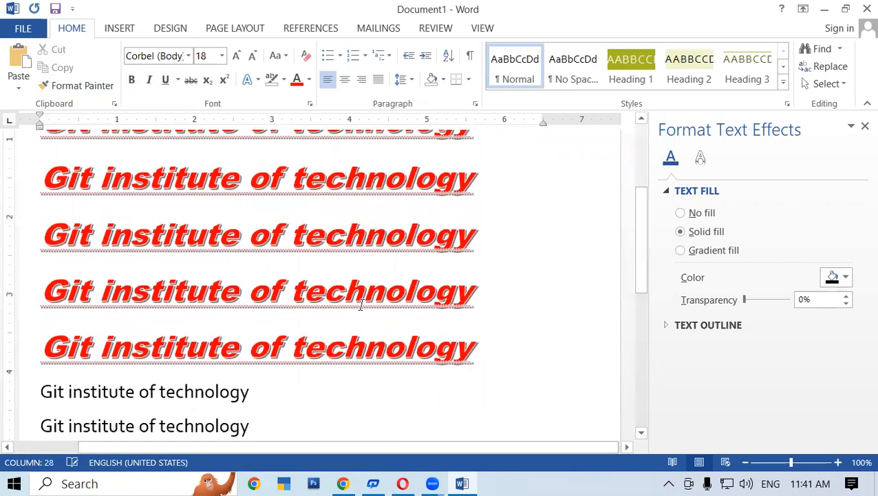
pyautogui.scroll(5, 360, 305)
pyautogui.moveTo(494, 257); pyautogui.dragTo(30, 255)
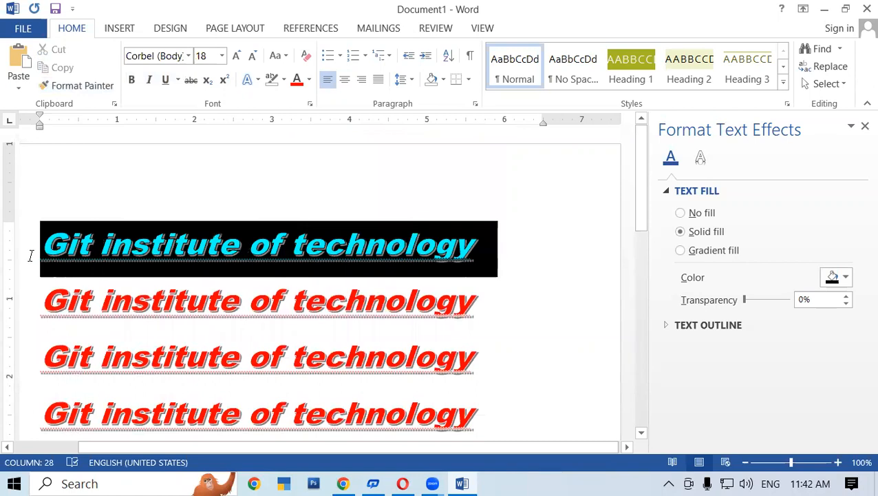
pyautogui.click(75, 86)
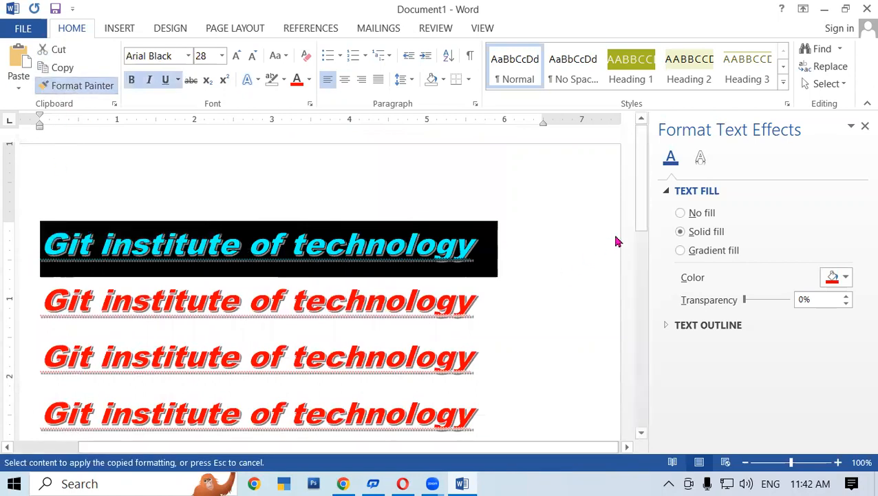
pyautogui.moveTo(640, 217); pyautogui.dragTo(639, 413)
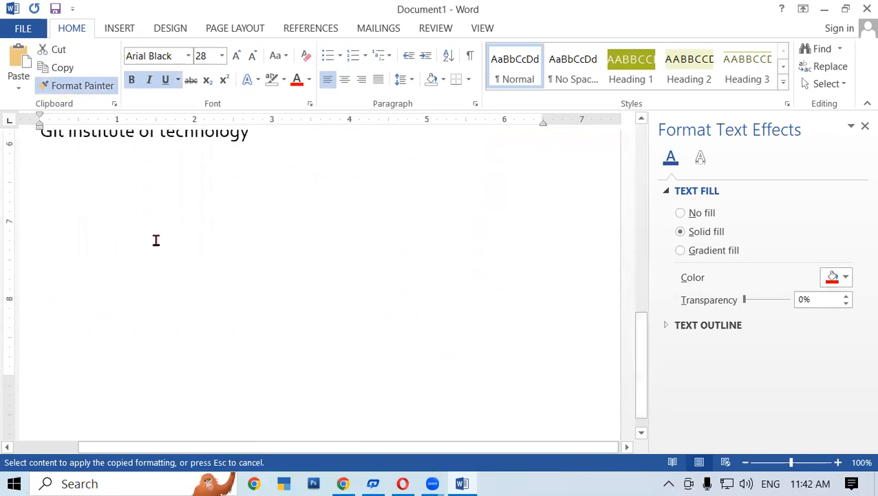
pyautogui.click(147, 213)
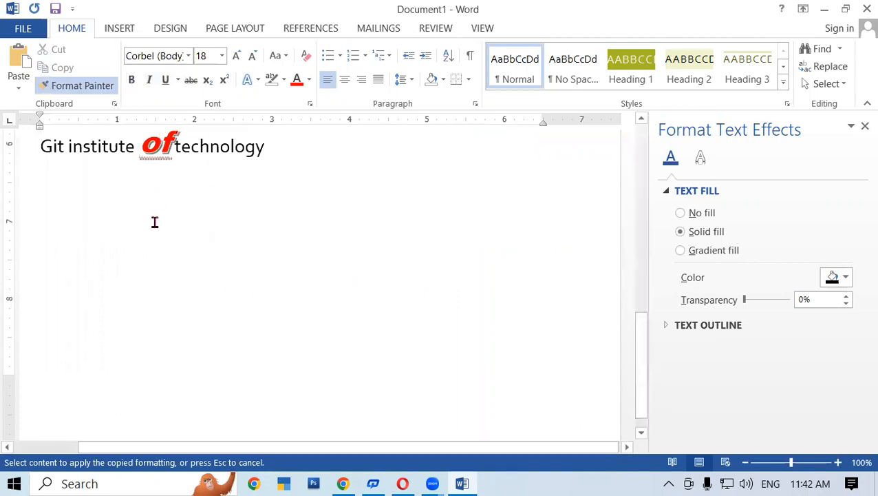
# Enter a few test letters before the word "of" in the last sample line and delete them
pyautogui.write('radgf')
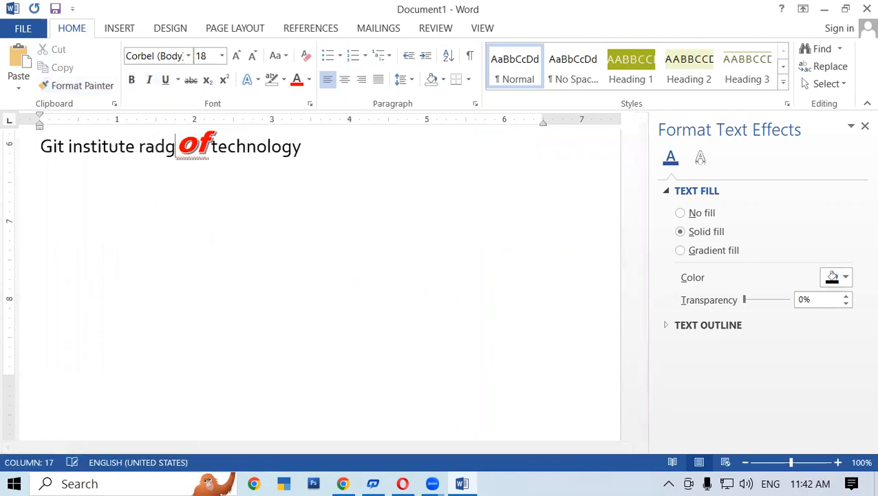
pyautogui.press('BackSpace')
pyautogui.press('BackSpace')
pyautogui.press('BackSpace')
pyautogui.press('BackSpace')
pyautogui.press('BackSpace')
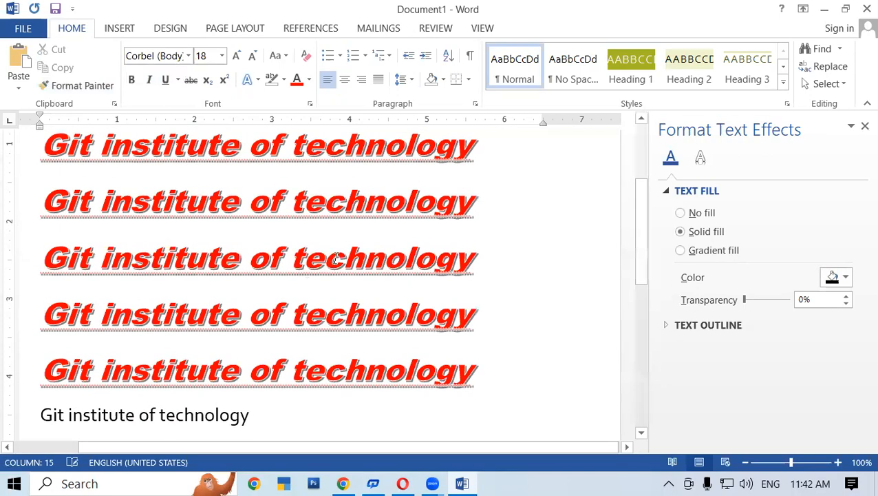
# Compare the first sample line with the last one and undo the copied formatting on the word "of"
pyautogui.click(560, 283)
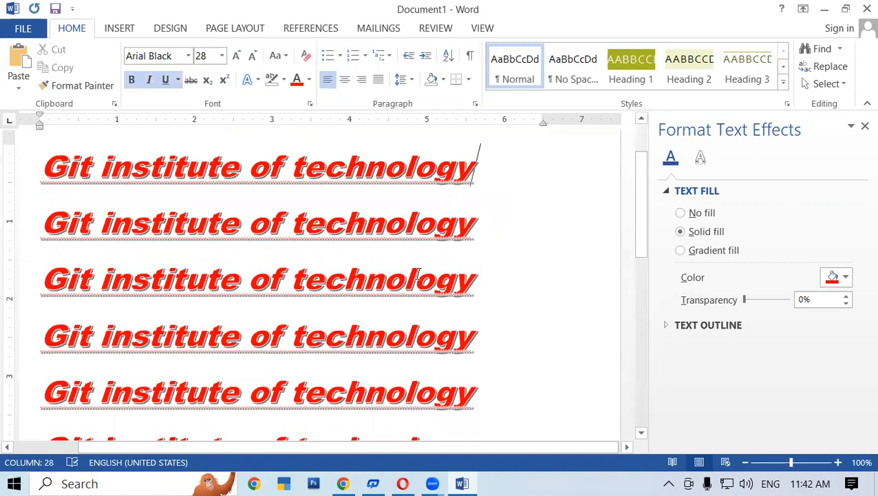
pyautogui.moveTo(493, 166); pyautogui.dragTo(58, 173)
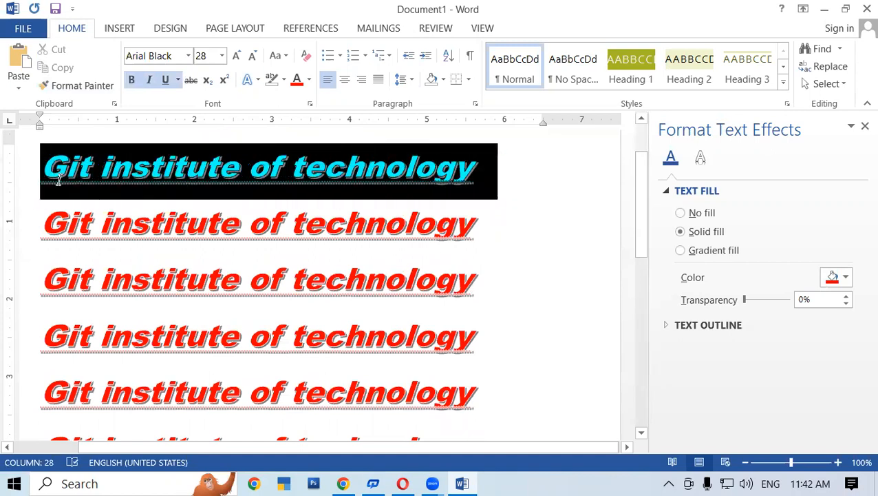
pyautogui.scroll(-9, 353, 337)
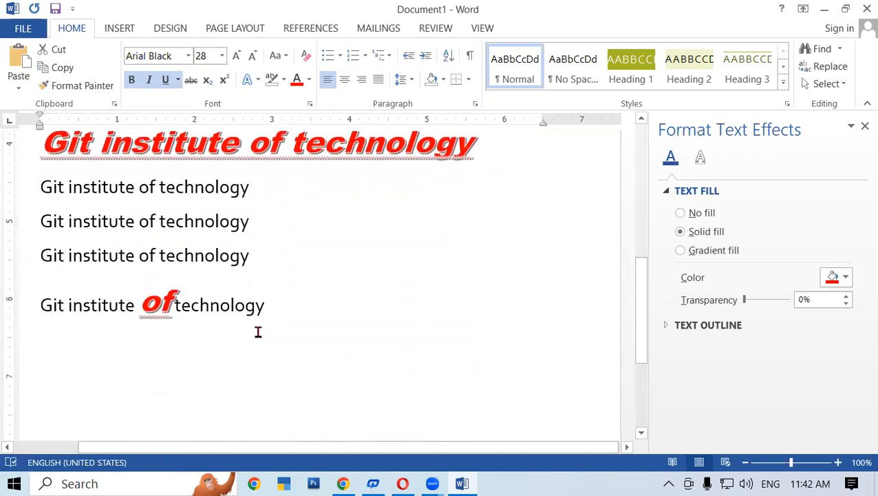
pyautogui.click(178, 303)
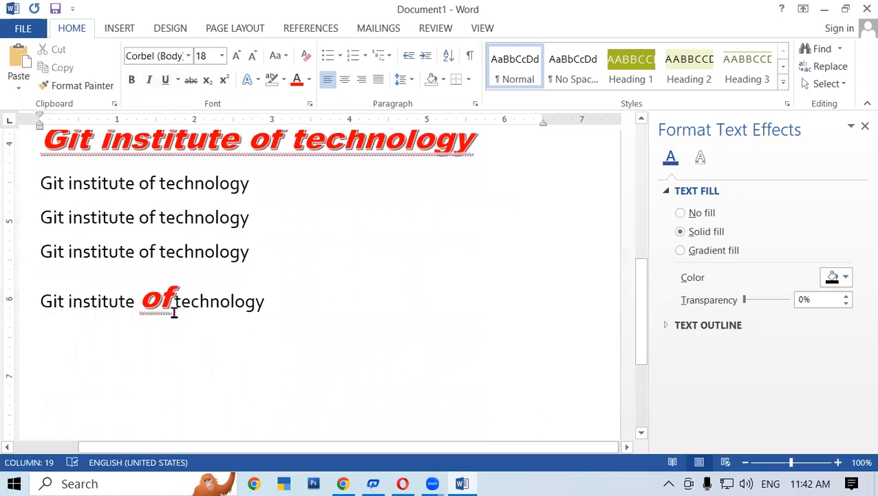
pyautogui.hotkey('ctrl', 'z')
pyautogui.moveTo(252, 289); pyautogui.dragTo(46, 296)
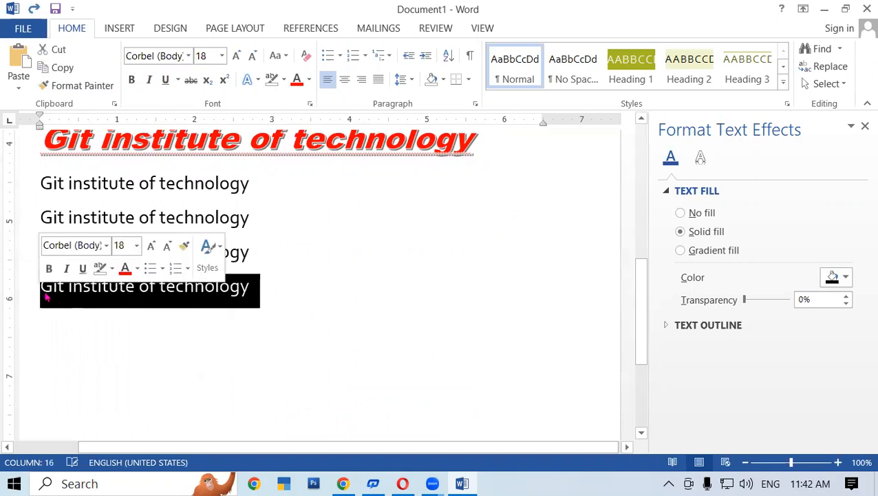
# Try to copy the first sample line's formatting with Format Painter to the empty spot at the end of the last sample line
pyautogui.scroll(10, 300, 321)
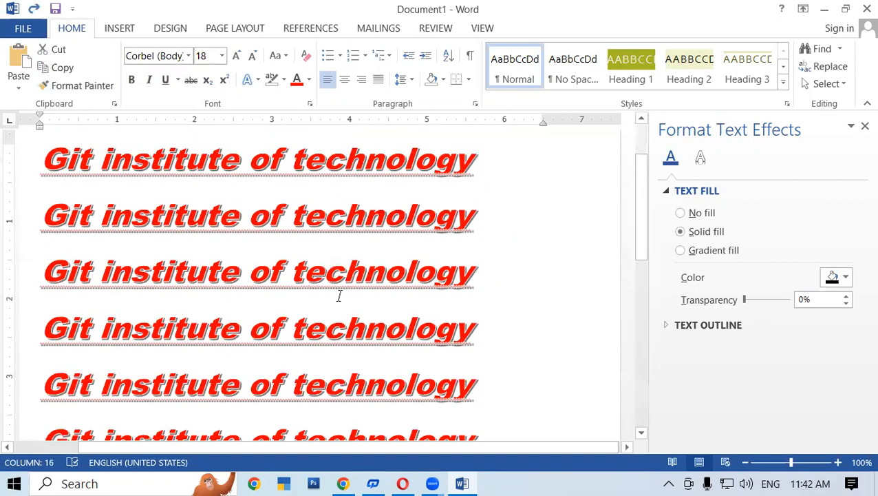
pyautogui.scroll(3, 339, 296)
pyautogui.moveTo(482, 256); pyautogui.dragTo(72, 257)
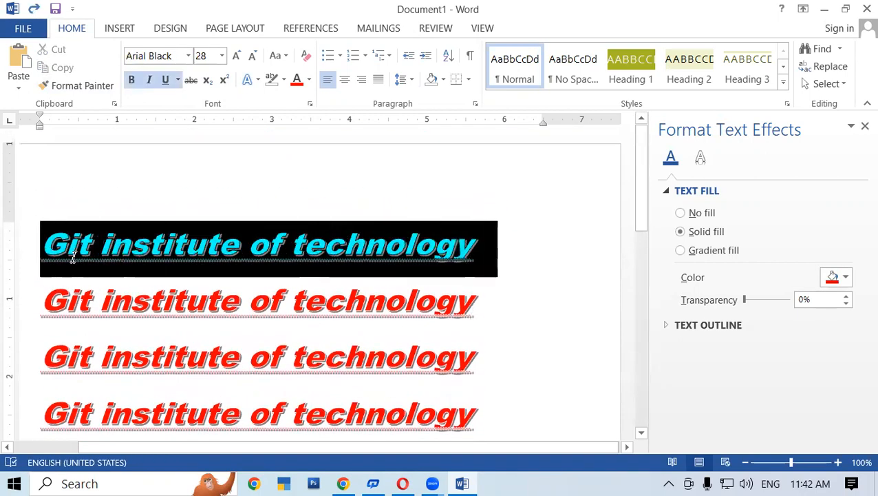
pyautogui.click(93, 86)
pyautogui.moveTo(640, 219); pyautogui.dragTo(638, 356)
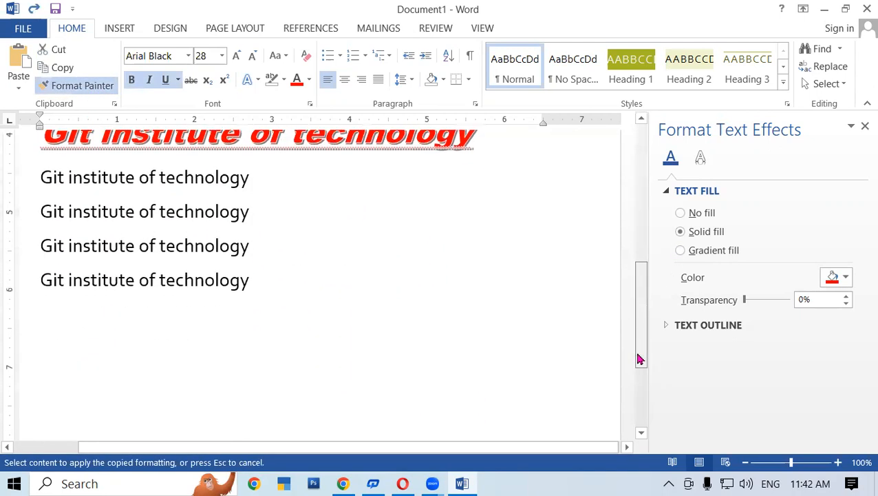
pyautogui.click(256, 277)
# Delete all the text of the last plain sample line, leaving the line empty
pyautogui.press('BackSpace')
pyautogui.press('BackSpace')
pyautogui.press('BackSpace')
pyautogui.press('BackSpace')
pyautogui.press('BackSpace')
pyautogui.press('BackSpace')
pyautogui.press('BackSpace')
pyautogui.press('BackSpace')
pyautogui.press('BackSpace')
pyautogui.press('BackSpace')
pyautogui.press('BackSpace')
pyautogui.press('BackSpace')
pyautogui.press('BackSpace')
pyautogui.press('BackSpace')
pyautogui.press('BackSpace')
pyautogui.press('BackSpace')
pyautogui.press('BackSpace')
pyautogui.press('BackSpace')
pyautogui.press('BackSpace')
pyautogui.press('BackSpace')
pyautogui.press('BackSpace')
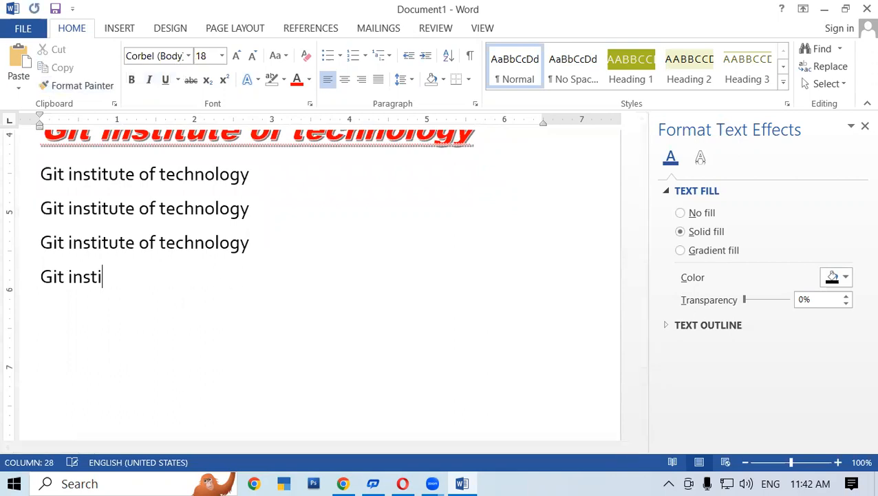
pyautogui.press('BackSpace')
pyautogui.press('BackSpace')
pyautogui.press('BackSpace')
# Enter the test letters "rafg" on the emptied last line and delete them
pyautogui.write('rafg')
pyautogui.press('BackSpace')
pyautogui.press('BackSpace')
pyautogui.press('BackSpace')
pyautogui.press('BackSpace')
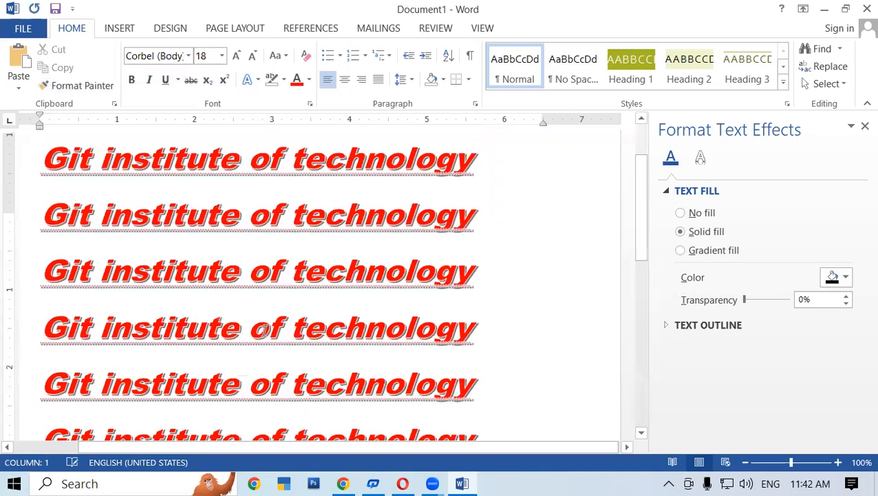
# Try to copy the first sample line's formatting with Format Painter to the empty last line, testing it with the letters "ghj"
pyautogui.scroll(2, 70, 220)
pyautogui.moveTo(46, 246); pyautogui.dragTo(371, 249)
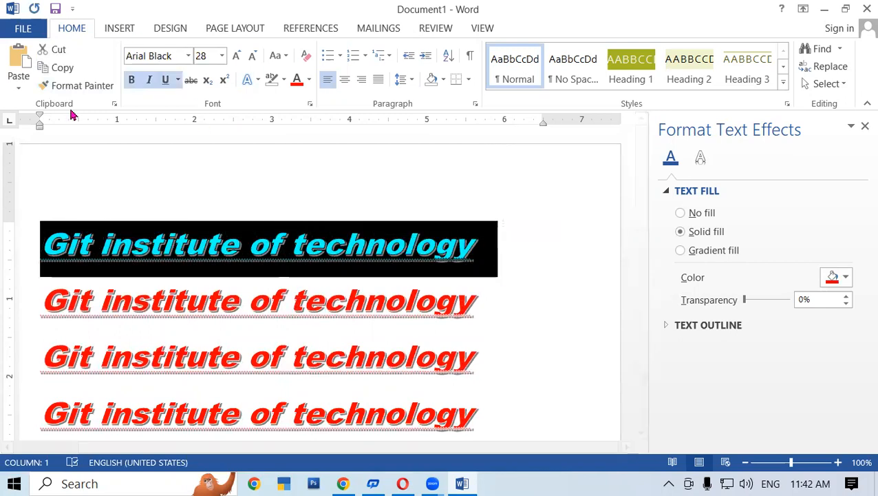
pyautogui.scroll(-3, 134, 272)
pyautogui.scroll(-2, 137, 265)
pyautogui.scroll(2, 138, 266)
pyautogui.scroll(-7, 138, 265)
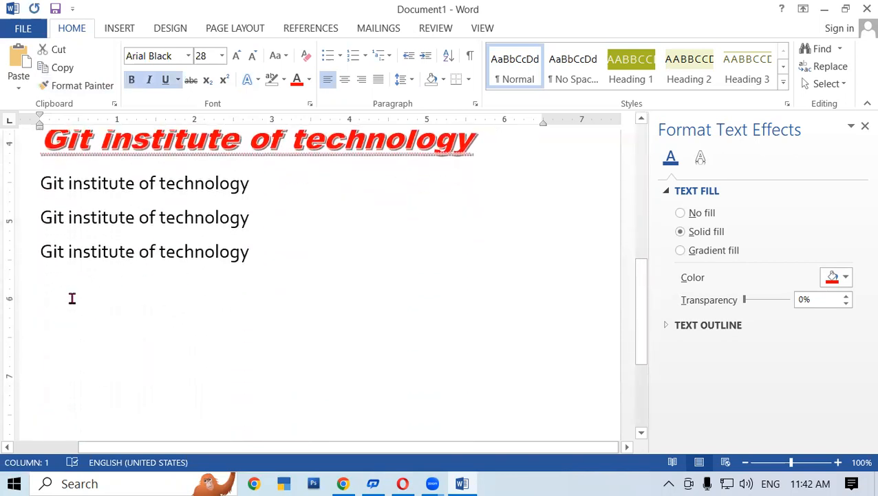
pyautogui.click(86, 89)
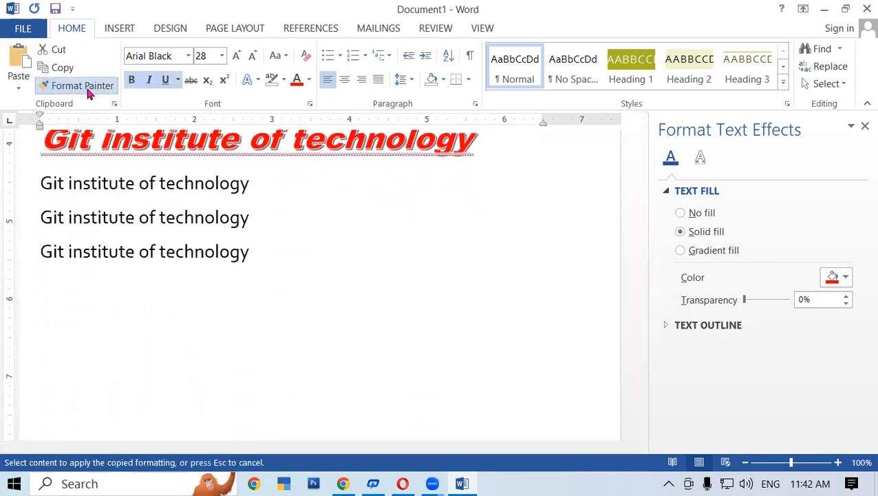
pyautogui.click(84, 301)
pyautogui.write('ghj')
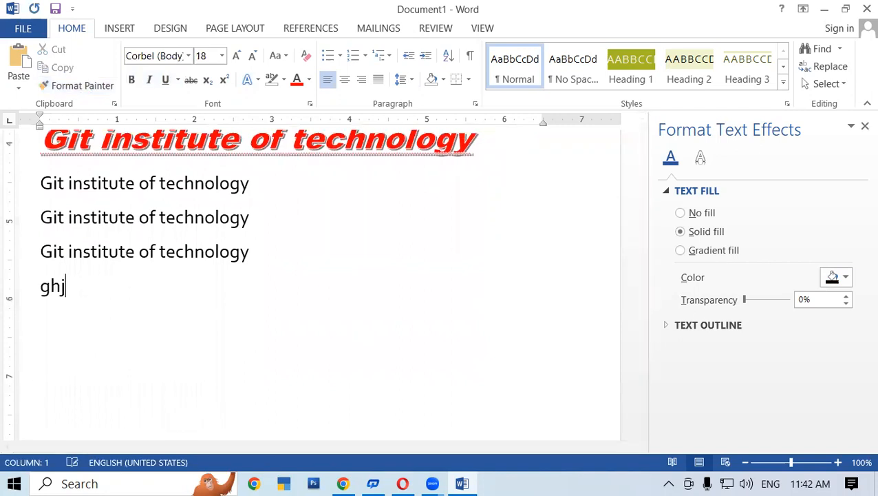
# Delete the test letters and shorten the plain line above them to "Git institute of t"
pyautogui.press('BackSpace')
pyautogui.press('BackSpace')
pyautogui.press('BackSpace')
pyautogui.press('BackSpace')
pyautogui.press('BackSpace')
pyautogui.press('BackSpace')
pyautogui.press('BackSpace')
pyautogui.press('BackSpace')
pyautogui.press('BackSpace')
pyautogui.press('BackSpace')
pyautogui.press('BackSpace')
pyautogui.press('BackSpace')
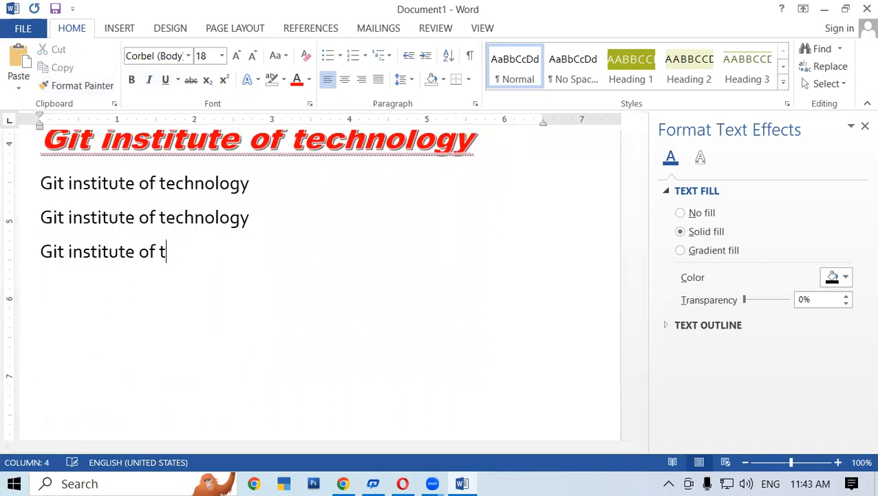
# Copy the plain formatting of the line above "Git institute of t" onto the first sample line with Format Painter
pyautogui.scroll(6, 100, 303)
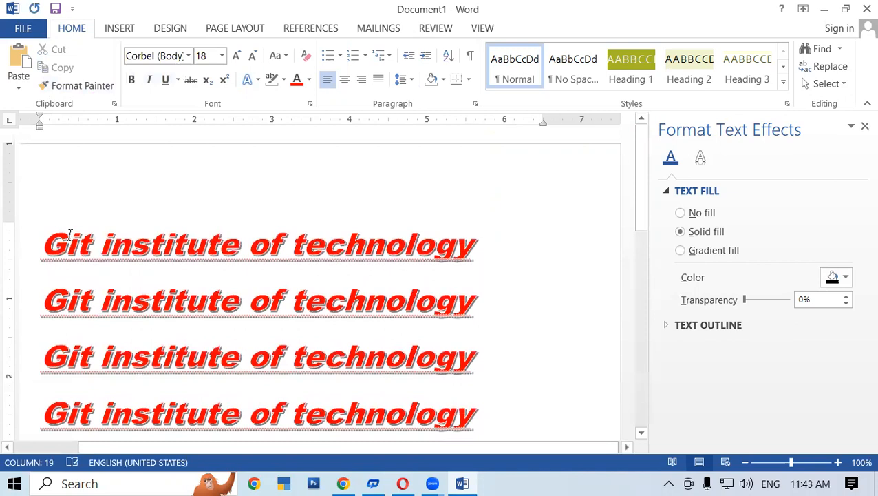
pyautogui.moveTo(51, 236); pyautogui.dragTo(485, 245)
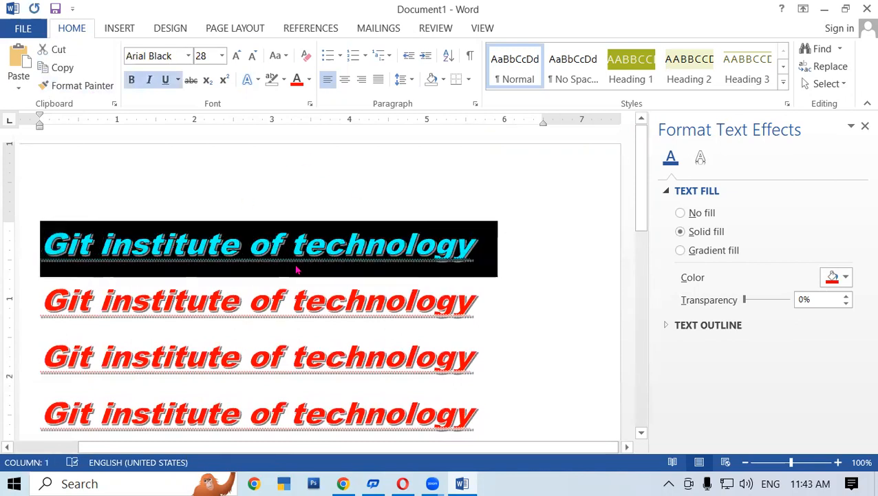
pyautogui.scroll(-6, 297, 270)
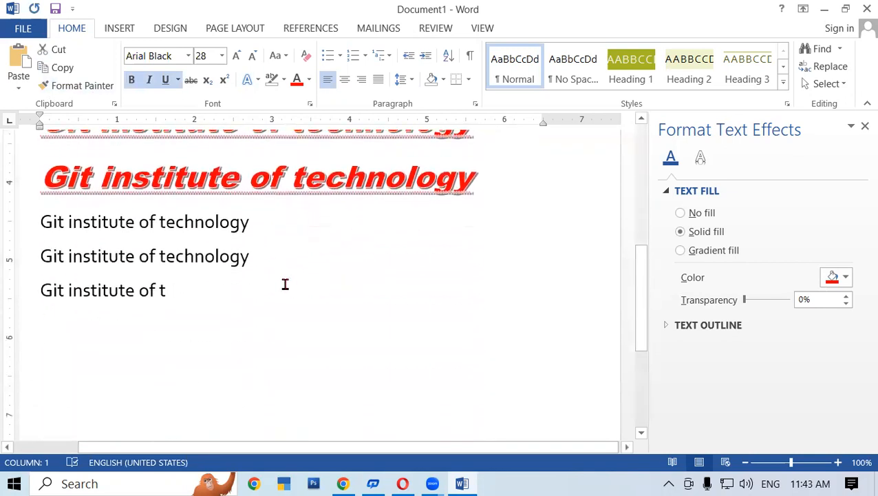
pyautogui.moveTo(254, 258); pyautogui.dragTo(54, 256)
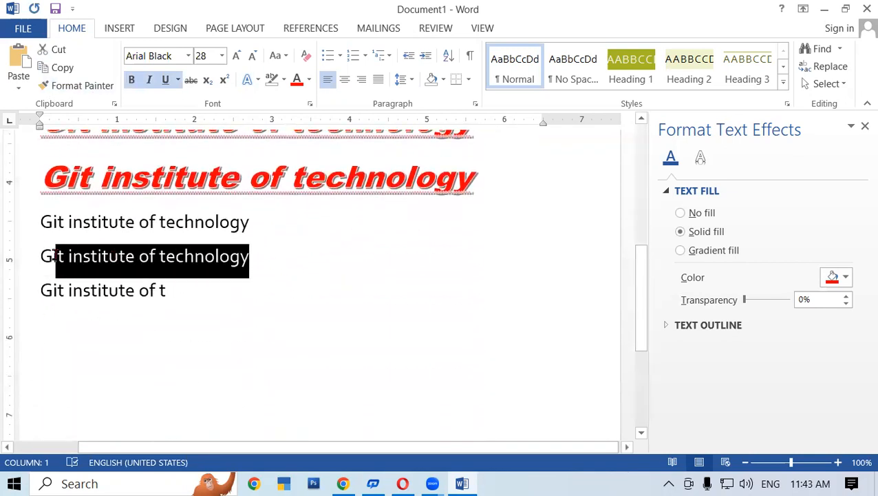
pyautogui.click(255, 286)
pyautogui.moveTo(256, 259); pyautogui.dragTo(40, 257)
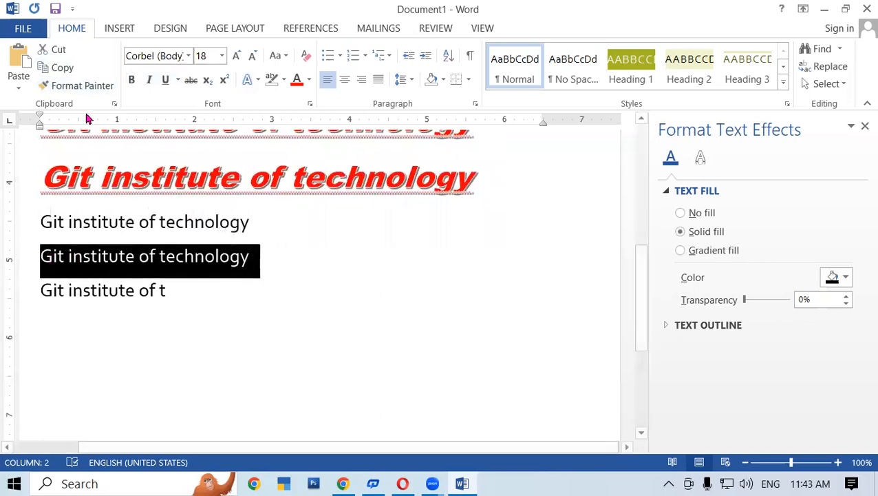
pyautogui.click(83, 85)
pyautogui.scroll(10, 172, 293)
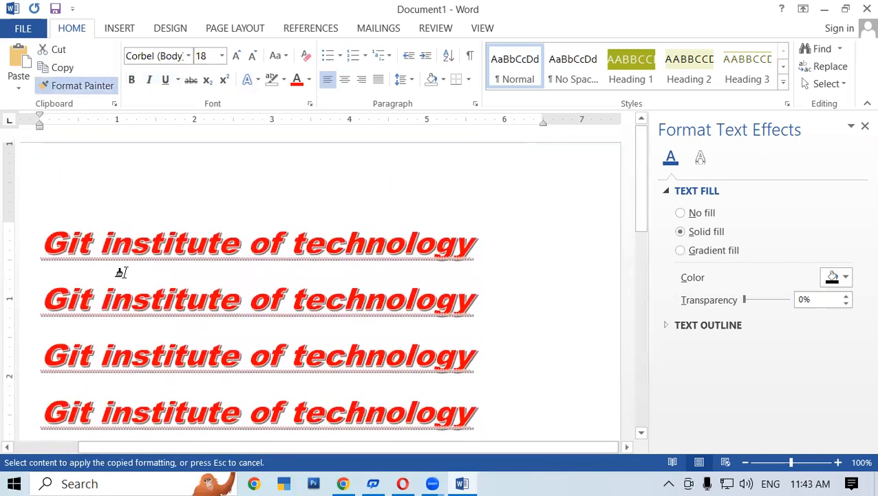
pyautogui.moveTo(49, 232)
pyautogui.mouseDown()
pyautogui.moveTo(69, 248)
pyautogui.moveTo(492, 248)
pyautogui.moveTo(477, 251)
pyautogui.mouseUp()
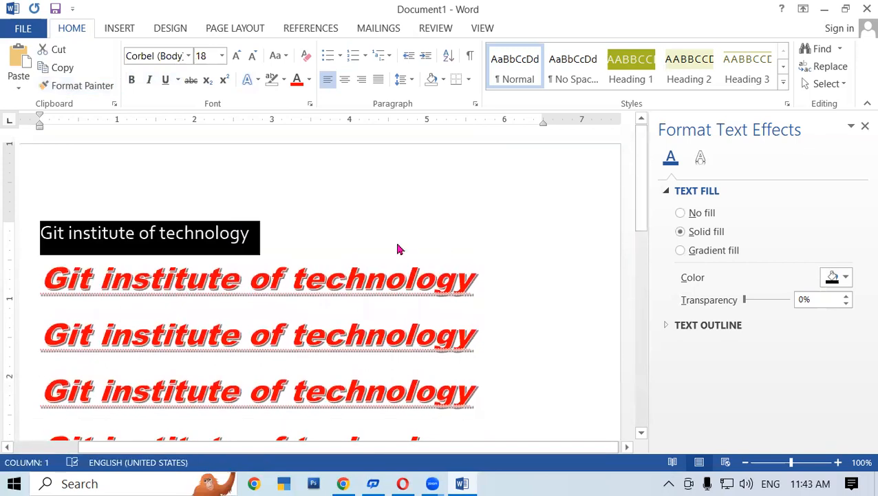
# Copy the plain formatting of the line above "Git institute of t" onto the last red sample line with Format Painter
pyautogui.scroll(-3, 224, 304)
pyautogui.scroll(3, 224, 303)
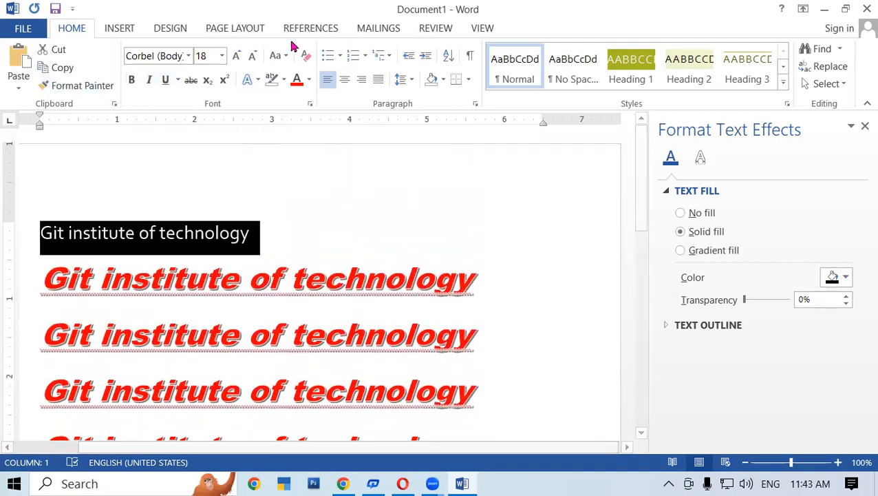
pyautogui.scroll(-9, 351, 346)
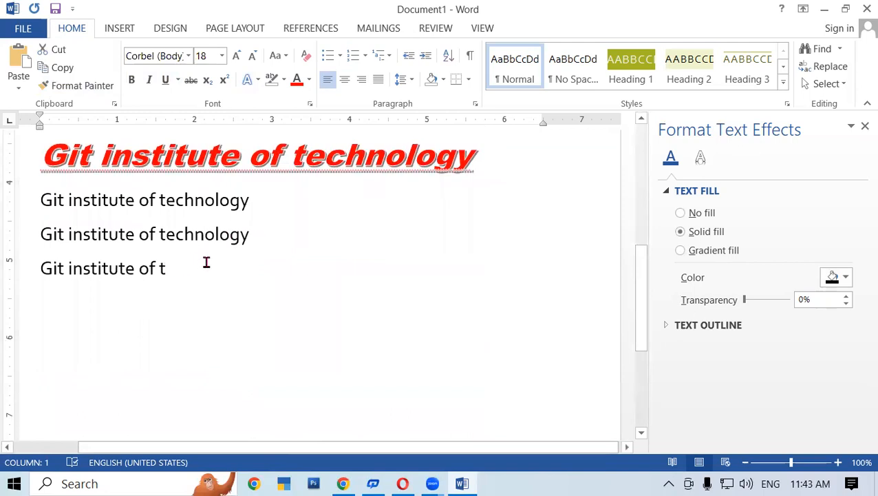
pyautogui.scroll(8, 207, 261)
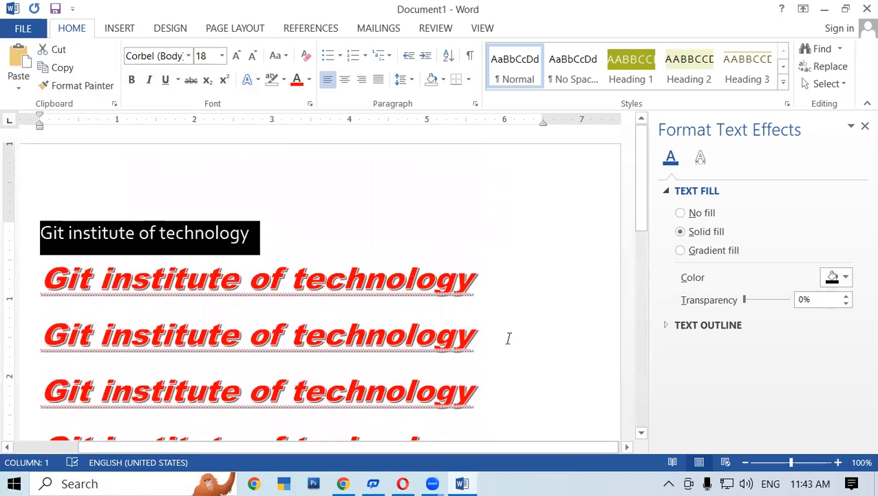
pyautogui.scroll(-5, 508, 336)
pyautogui.tripleClick(185, 243)
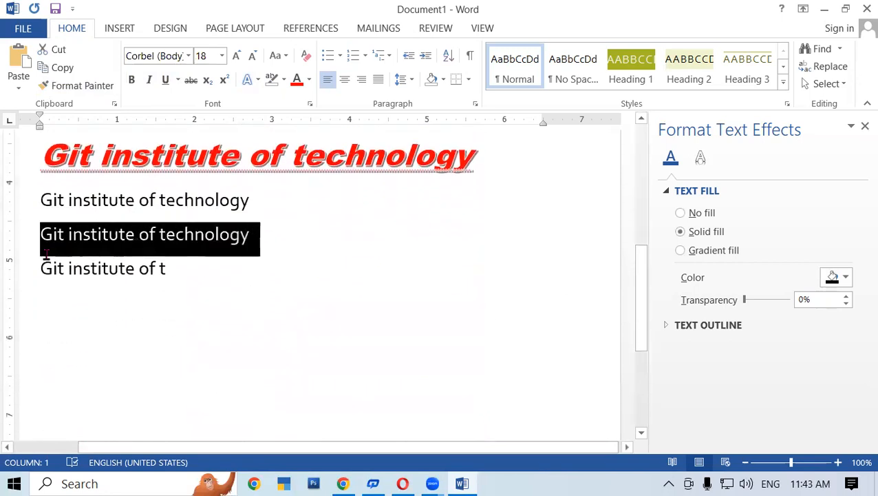
pyautogui.click(75, 85)
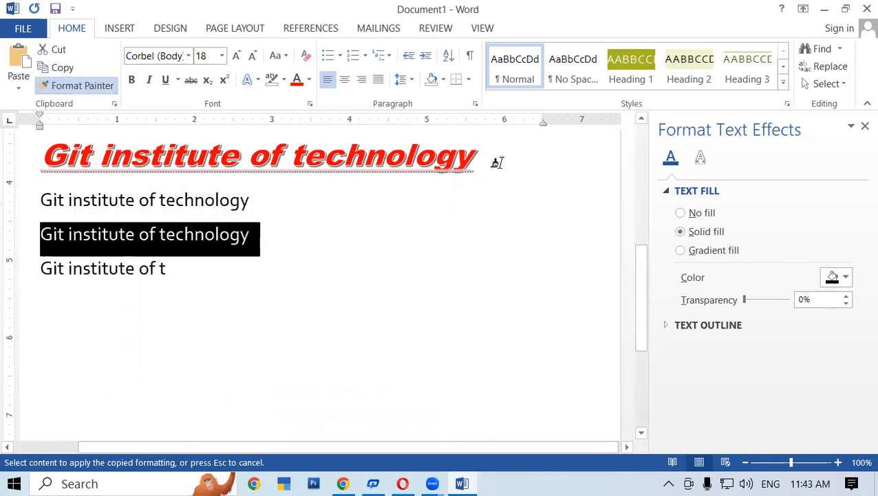
pyautogui.moveTo(490, 158); pyautogui.dragTo(41, 160)
# Undo the plain formatting copied onto the last red sample line and onto the first sample line
pyautogui.scroll(3, 236, 311)
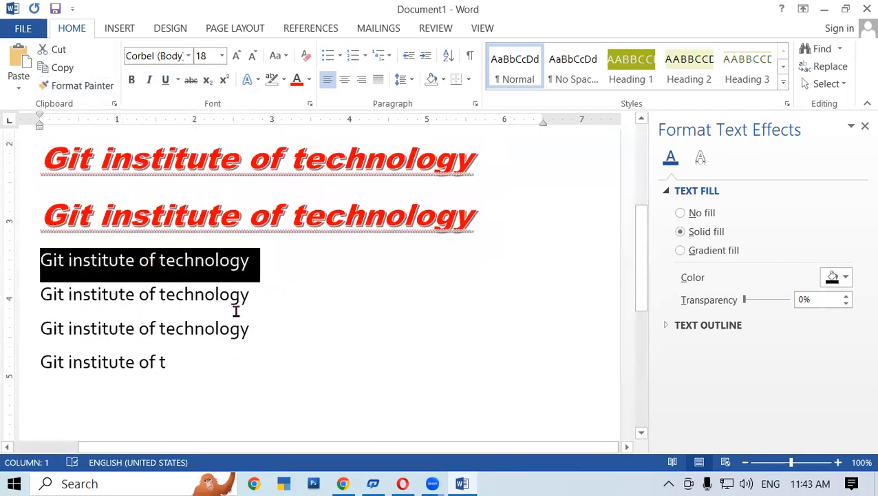
pyautogui.scroll(5, 236, 311)
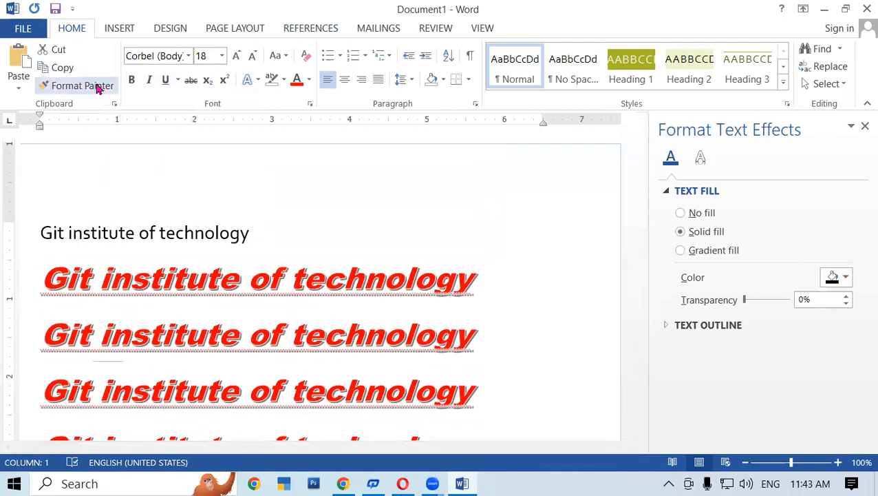
pyautogui.scroll(-3, 319, 357)
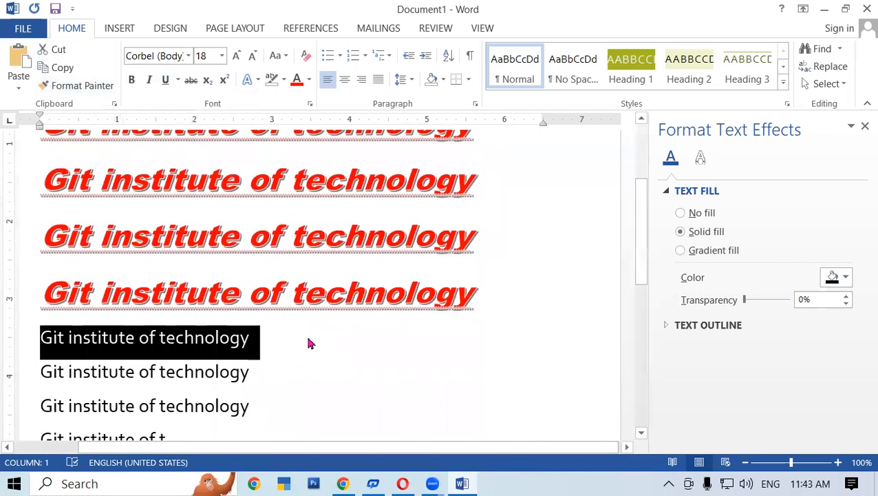
pyautogui.hotkey('ctrl', 'z')
pyautogui.hotkey('ctrl', 'z')
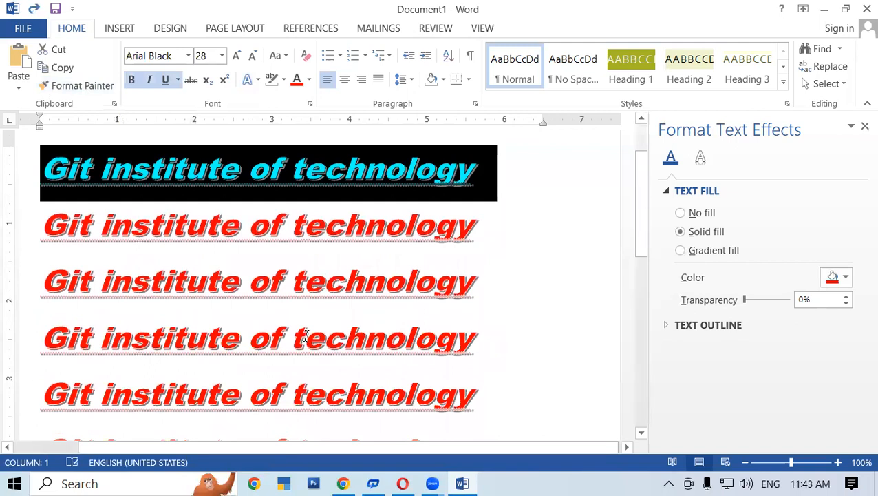
# Examine the red sample lines and the plain lines that follow them
pyautogui.scroll(-2, 238, 288)
pyautogui.scroll(4, 239, 288)
pyautogui.click(542, 311)
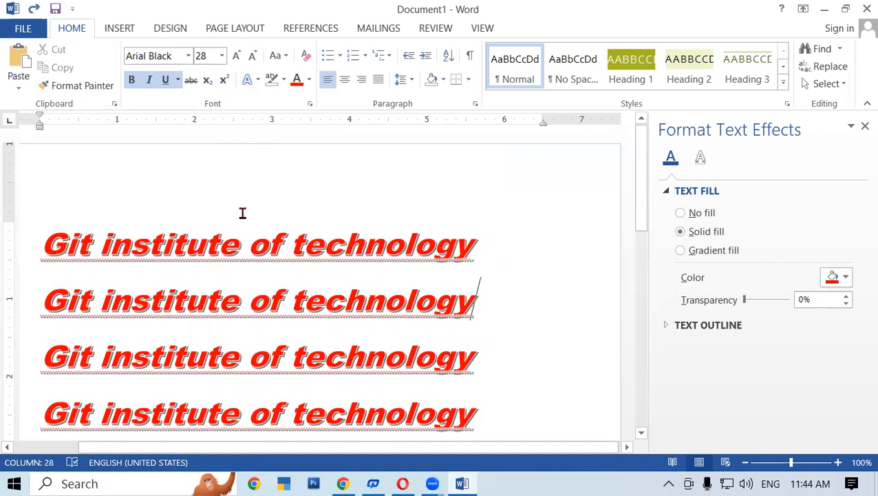
pyautogui.scroll(-2, 274, 265)
pyautogui.scroll(2, 274, 265)
pyautogui.scroll(-2, 319, 253)
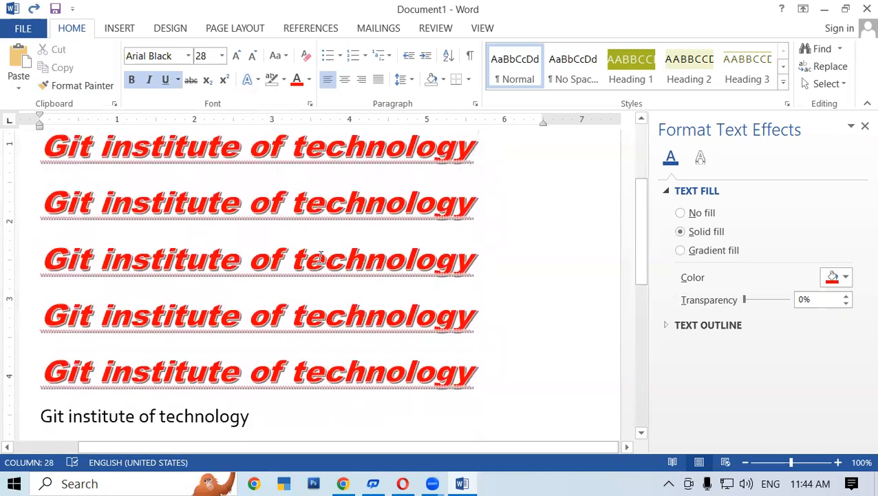
pyautogui.scroll(2, 320, 257)
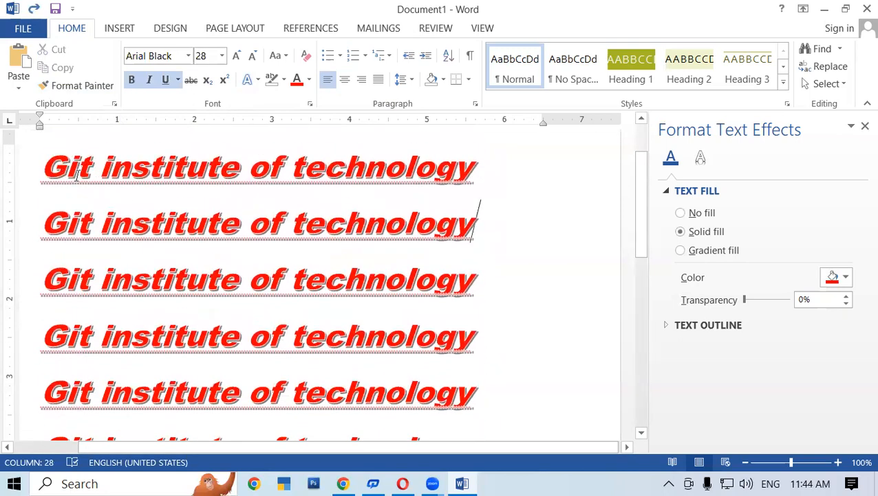
# Select the first five red sample lines
pyautogui.scroll(-3, 221, 252)
pyautogui.scroll(3, 221, 251)
pyautogui.keyDown('shift'); pyautogui.click(43, 163); pyautogui.keyUp('shift')
pyautogui.moveTo(182, 322); pyautogui.dragTo(398, 402)
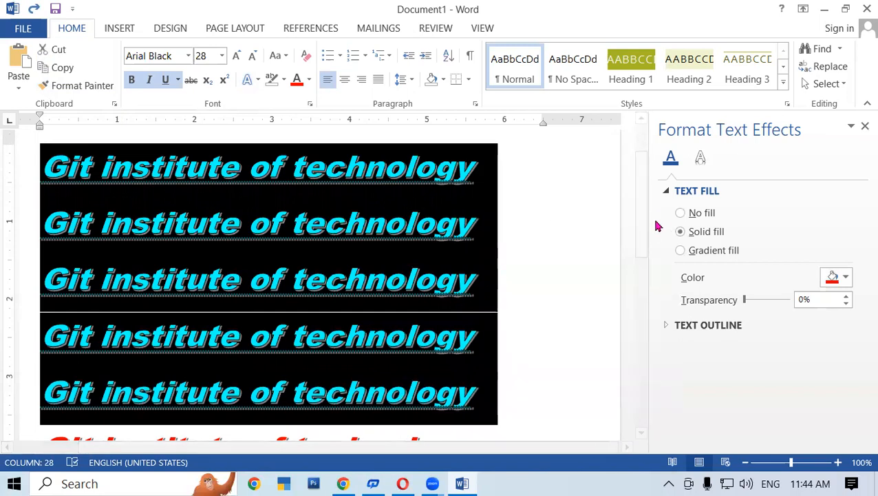
# Select the red "Git institute of technology" lines from the first one down and clear all their formatting
pyautogui.moveTo(639, 202)
pyautogui.mouseDown()
pyautogui.moveTo(638, 265)
pyautogui.moveTo(643, 193)
pyautogui.mouseUp()
pyautogui.click(54, 169)
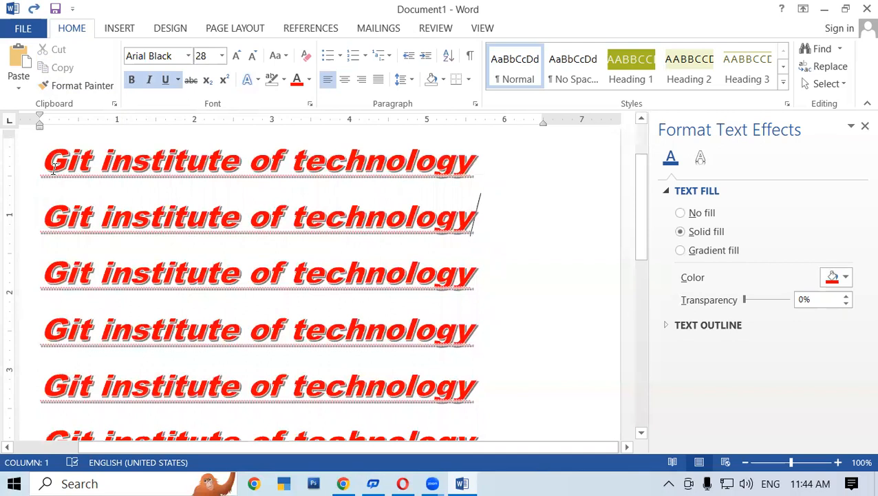
pyautogui.scroll(2, 53, 163)
pyautogui.moveTo(41, 234); pyautogui.dragTo(509, 286)
pyautogui.scroll(4, 212, 316)
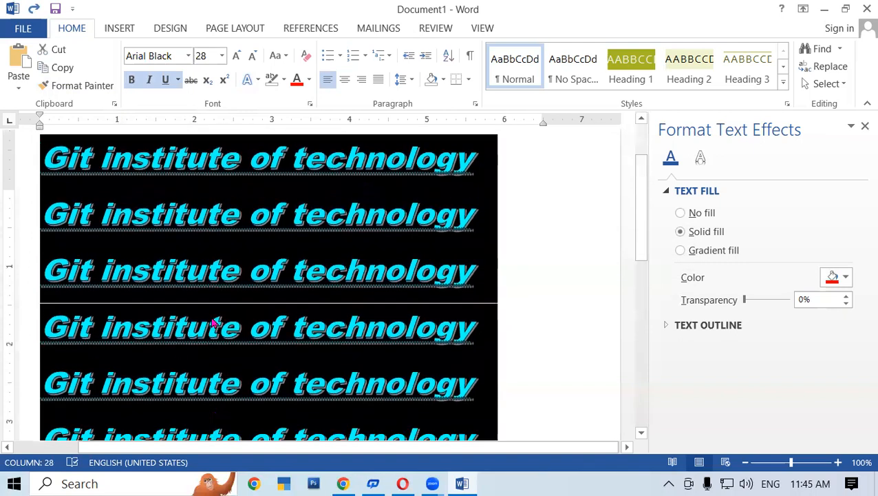
pyautogui.scroll(2, 212, 322)
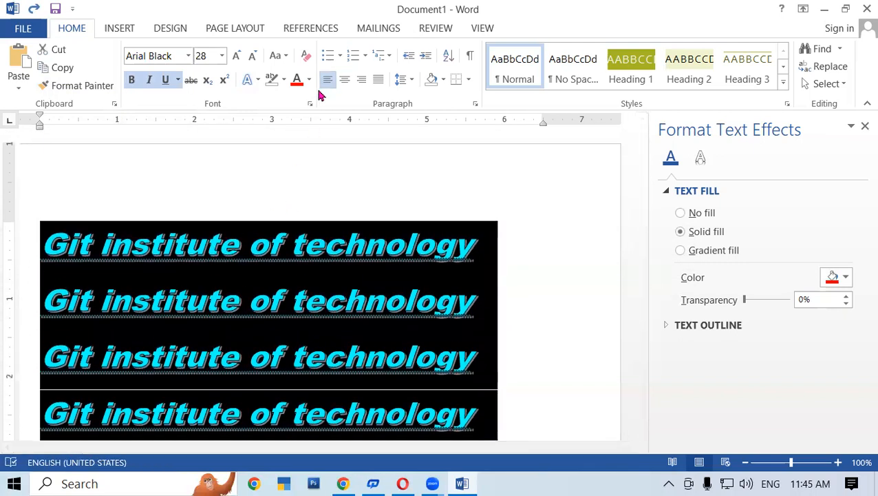
pyautogui.click(306, 56)
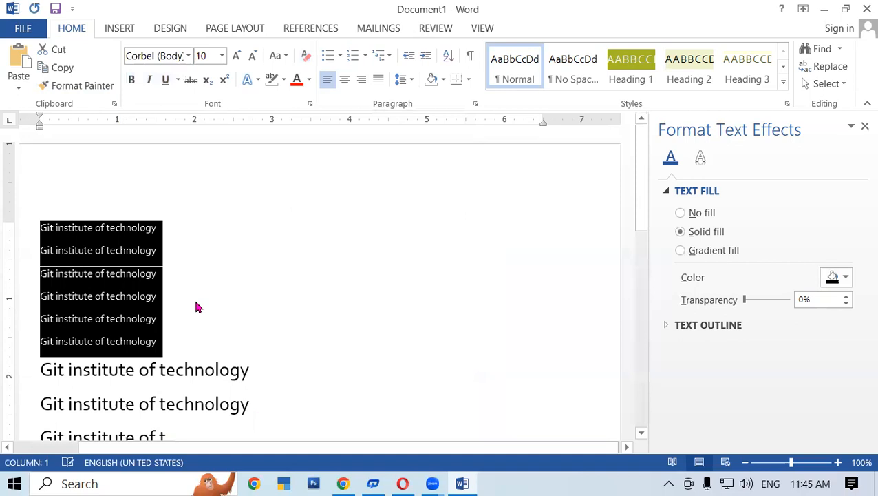
# Undo the formatting clearance on the first six sample lines and redo it
pyautogui.click(210, 303)
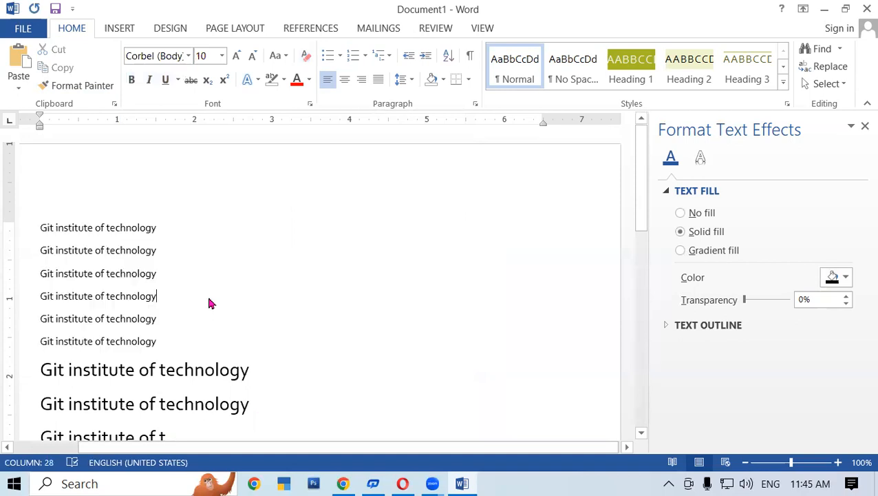
pyautogui.hotkey('ctrl', 'z')
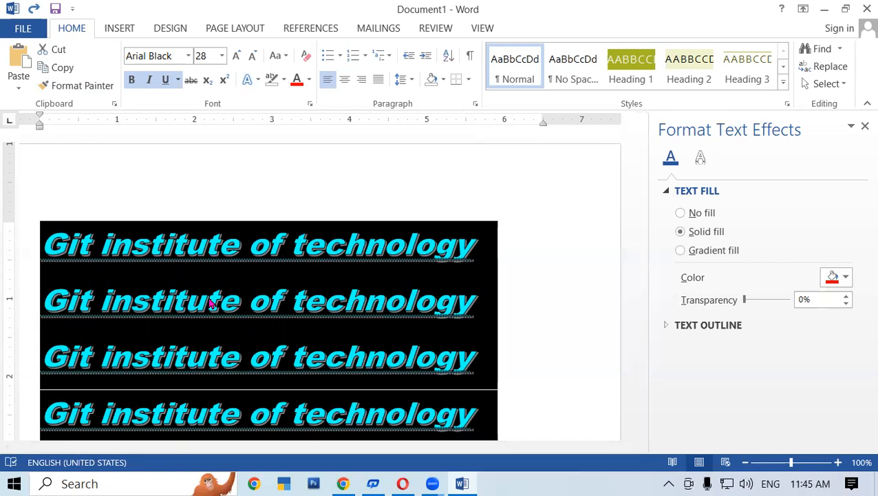
pyautogui.hotkey('ctrl', 'y')
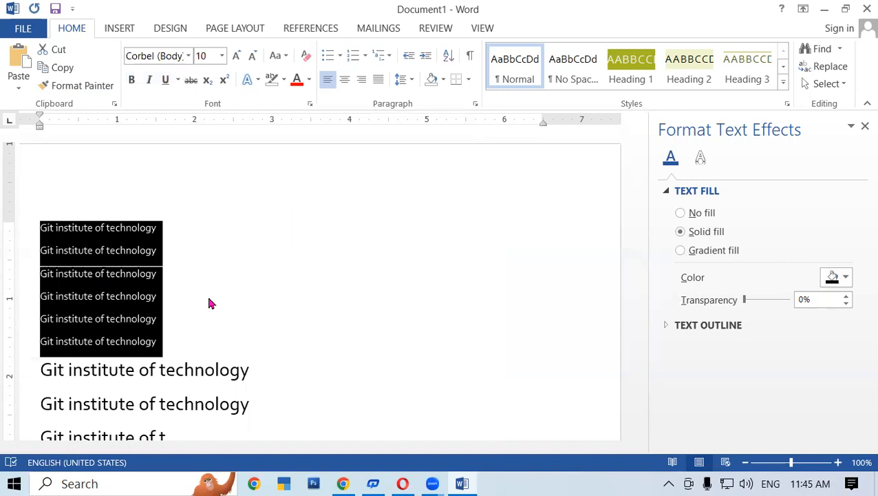
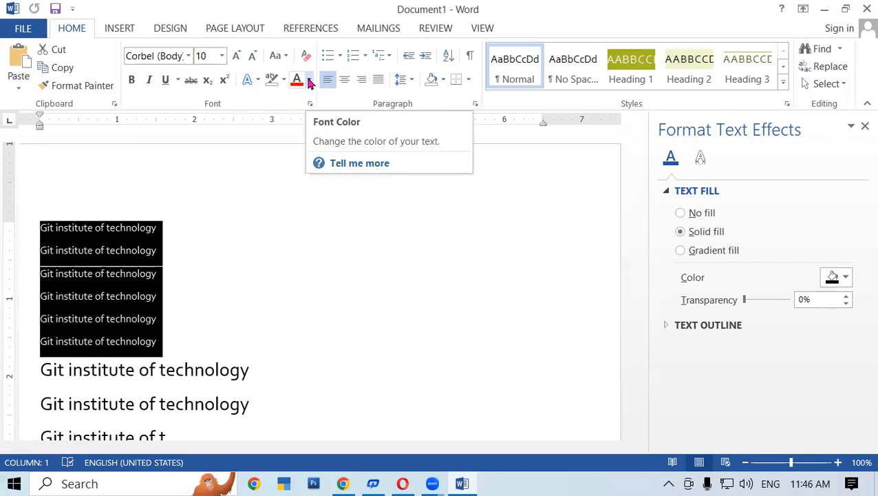
# Preview Purple as the font colour for the selected lines and examine the text gradient options
pyautogui.click(309, 81)
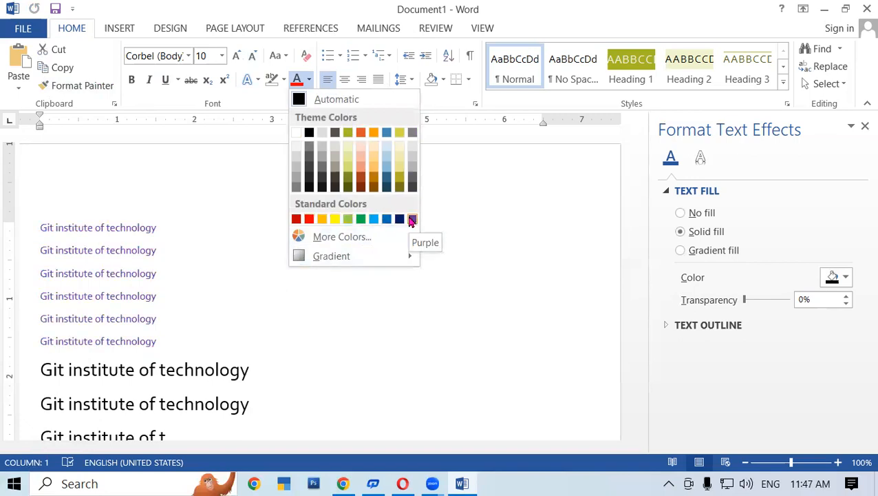
pyautogui.moveTo(327, 260)
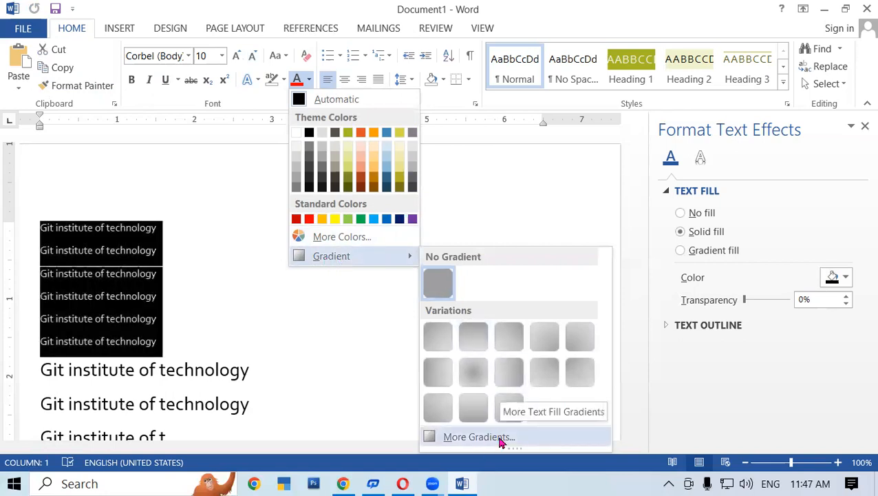
pyautogui.click(635, 208)
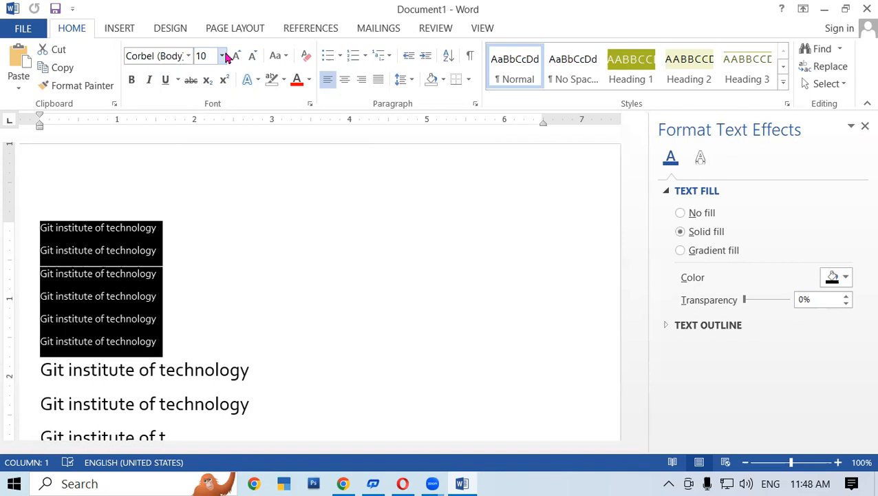
# Replace the document's entire content with sample paragraphs generated by =rand(5,2)
pyautogui.hotkey('ctrl', 'a')
pyautogui.press('Delete')
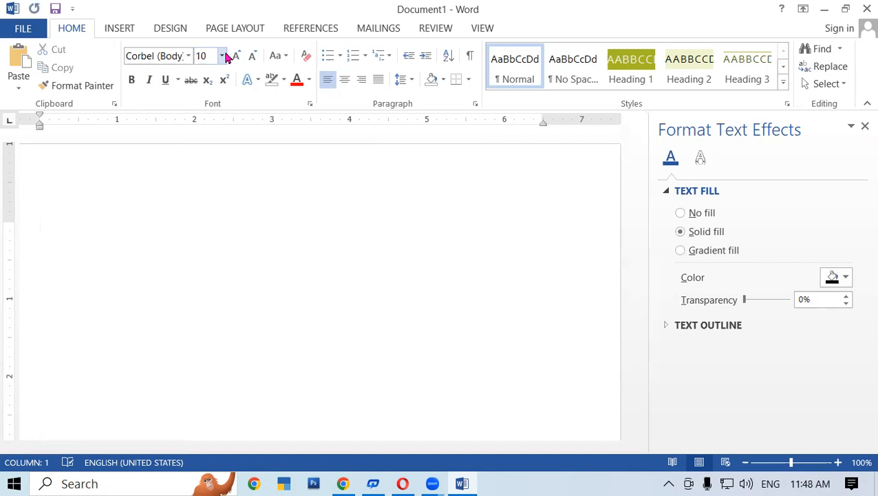
pyautogui.write('=rand(5,2')
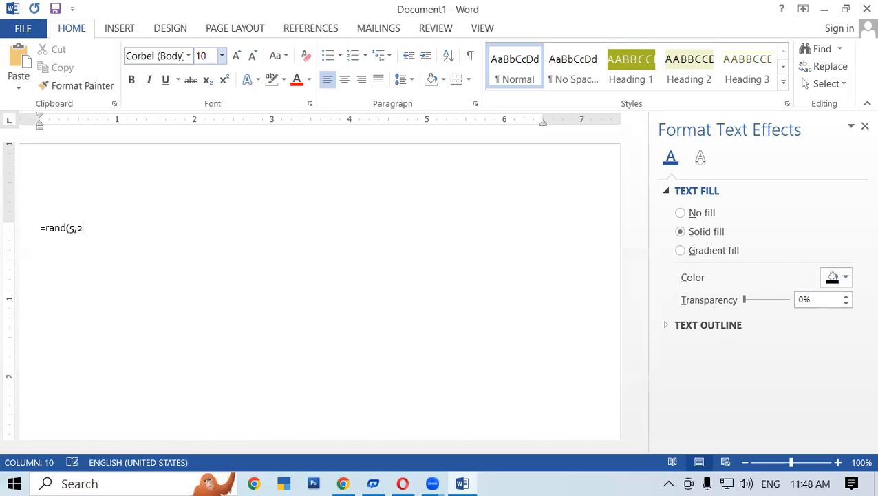
pyautogui.write(')')
pyautogui.press('Return')
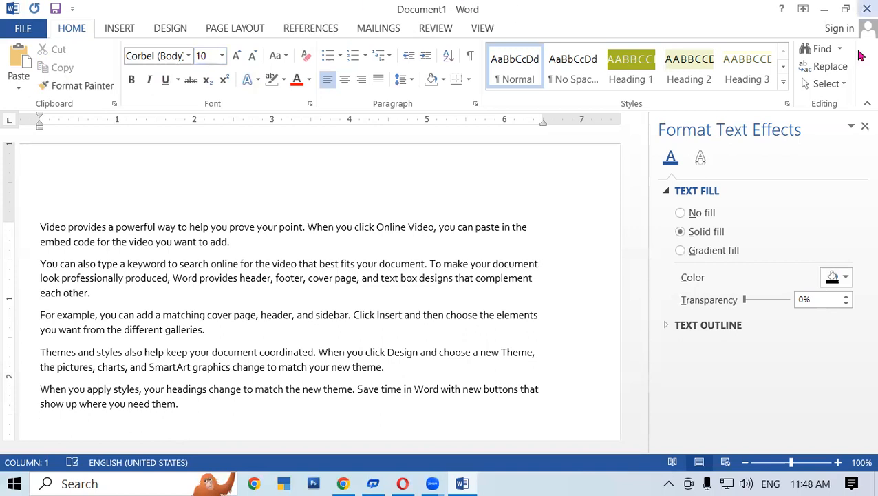
# Close the Format Text Effects pane and look over the generated paragraphs
pyautogui.click(865, 126)
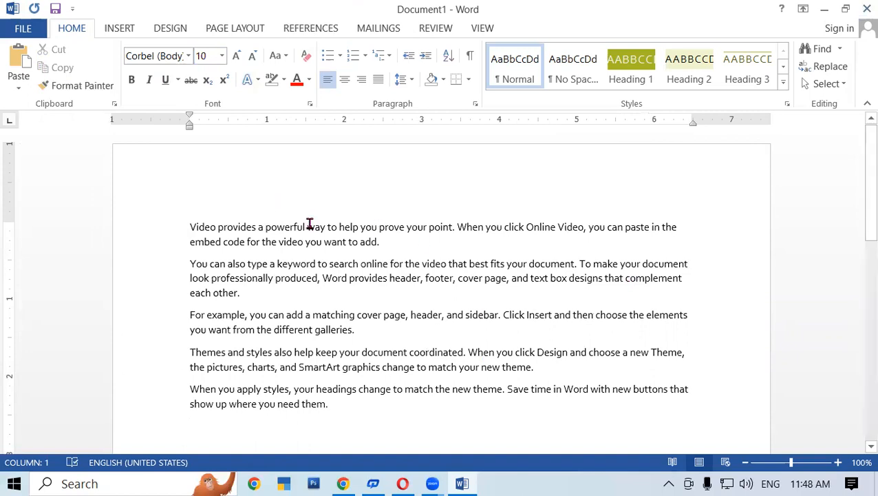
pyautogui.scroll(-3, 309, 223)
pyautogui.scroll(3, 309, 223)
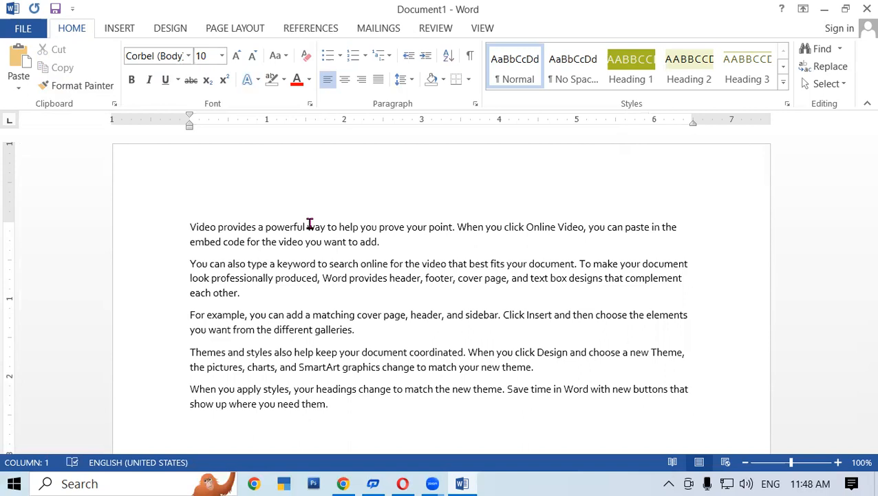
# Delete all the generated paragraphs and begin a new formula with "=rand("
pyautogui.hotkey('ctrl', 'a')
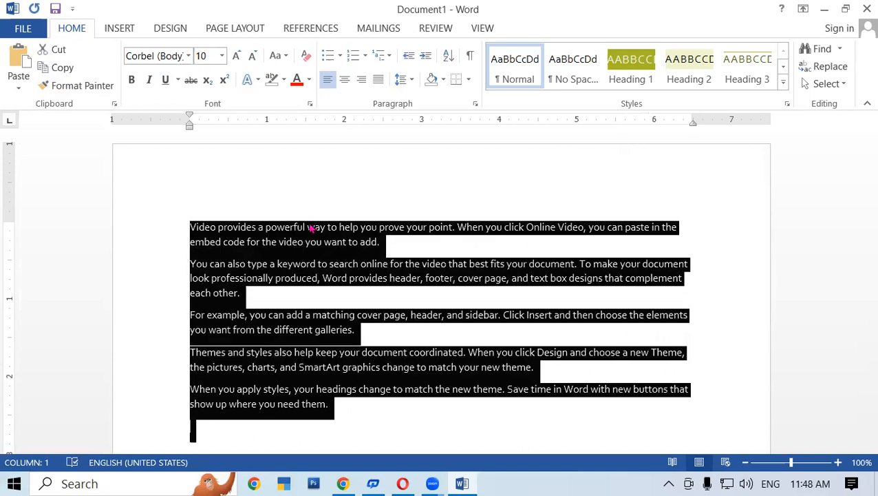
pyautogui.press('Delete')
pyautogui.write('=rand')
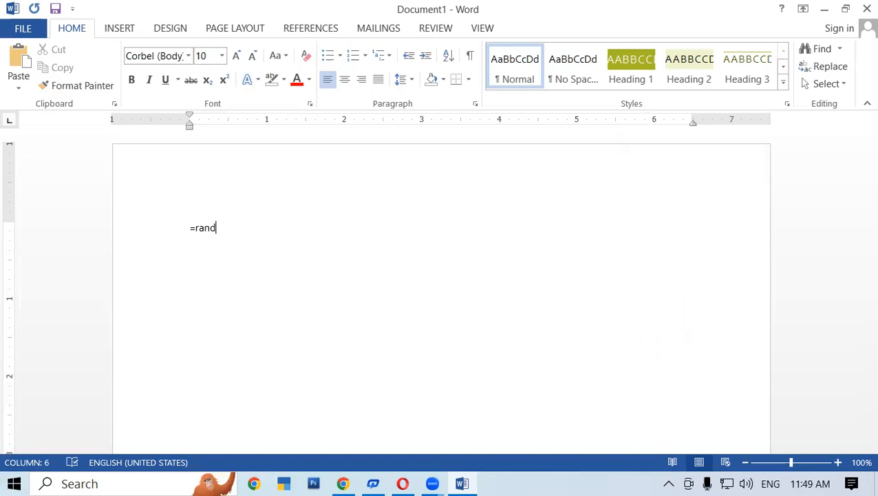
pyautogui.write('(')
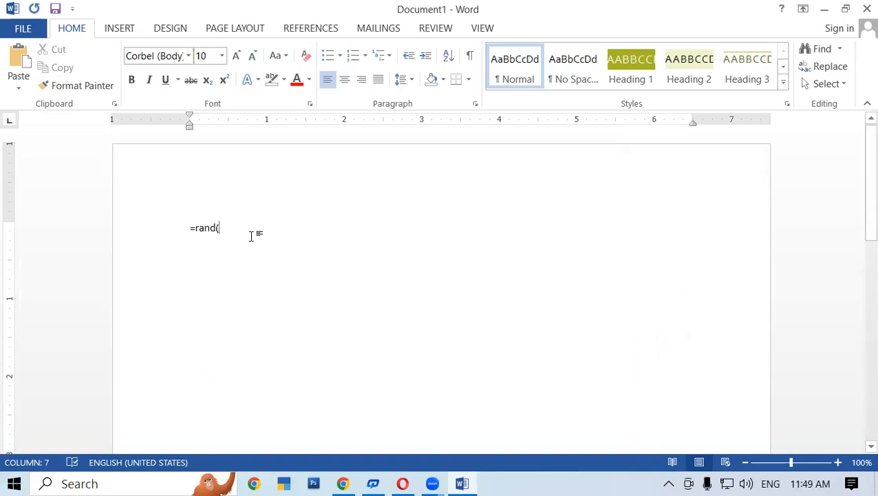
# Enlarge the partial formula "=rand(" to 80 pt
pyautogui.moveTo(251, 235); pyautogui.dragTo(190, 228)
pyautogui.click(237, 57)
pyautogui.click(236, 57)
pyautogui.click(237, 57)
pyautogui.click(237, 56)
pyautogui.click(237, 57)
pyautogui.click(237, 57)
pyautogui.click(237, 57)
pyautogui.click(237, 56)
pyautogui.click(237, 56)
pyautogui.click(236, 56)
pyautogui.click(237, 56)
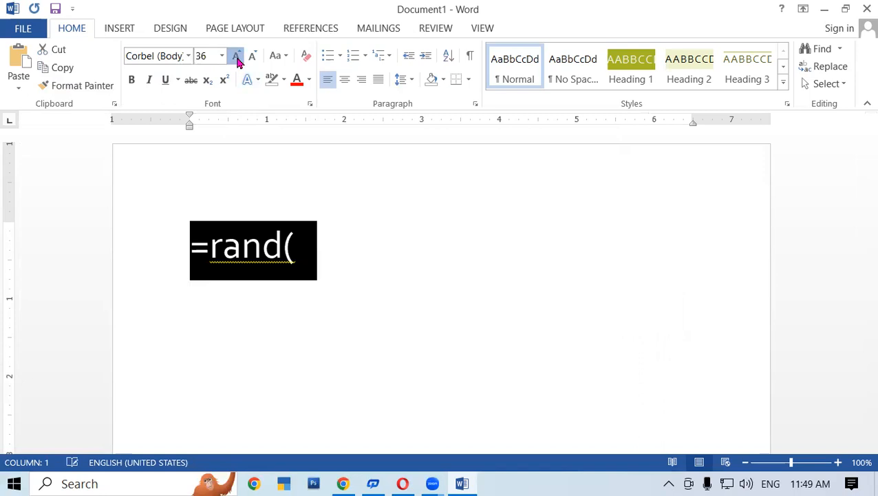
pyautogui.click(236, 56)
pyautogui.click(237, 56)
pyautogui.click(237, 57)
pyautogui.click(488, 315)
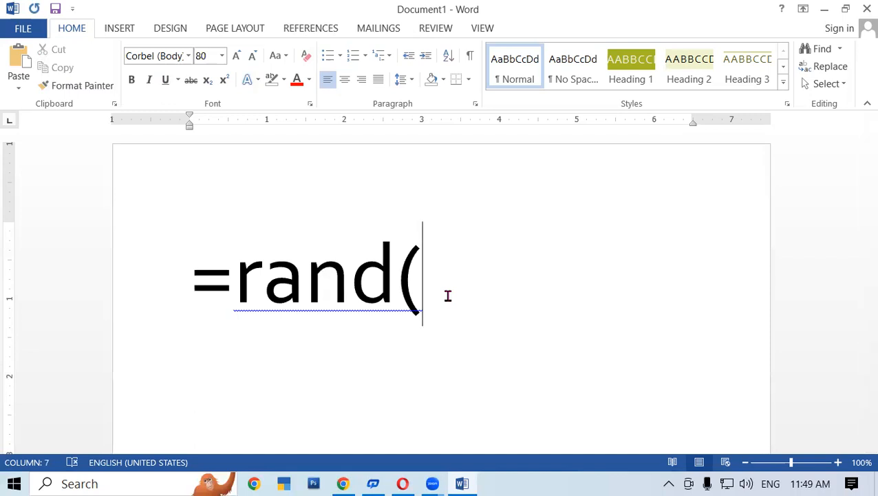
# Replace the partial formula with =RAND(6,3) in capitals and generate its sample paragraphs
pyautogui.press('BackSpace')
pyautogui.press('BackSpace')
pyautogui.press('BackSpace')
pyautogui.press('BackSpace')
pyautogui.press('BackSpace')
pyautogui.press('BackSpace')
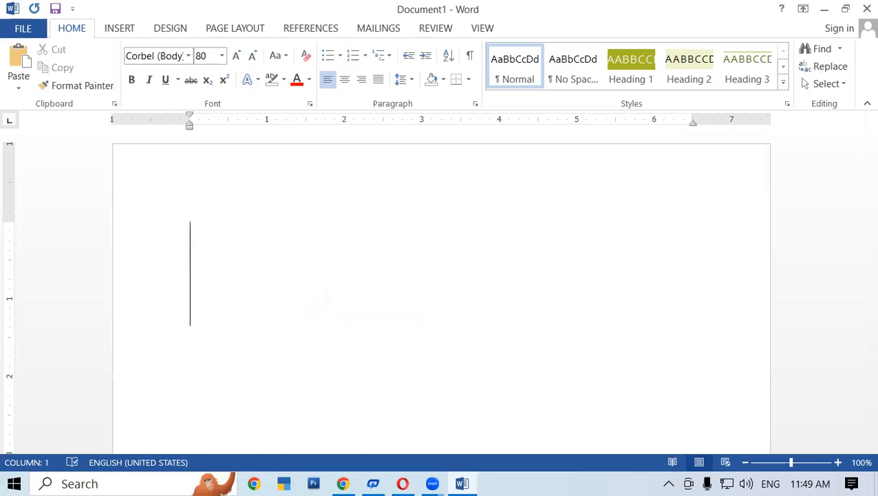
pyautogui.write('=RAN')
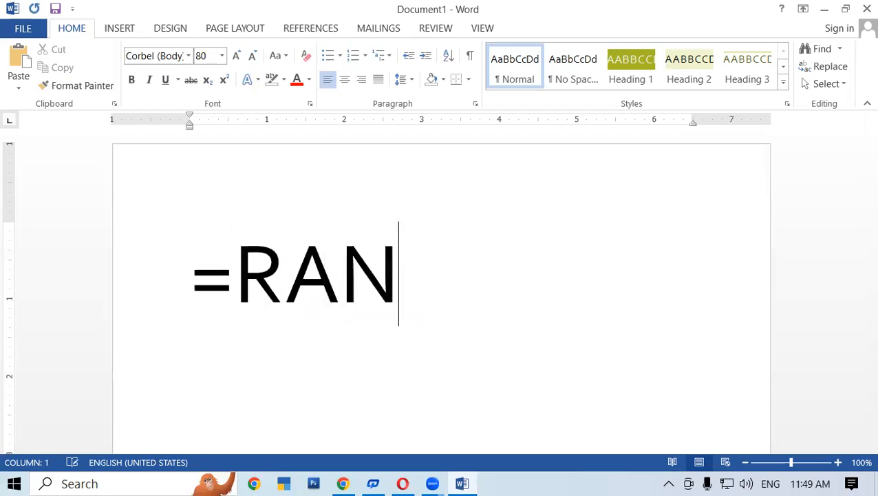
pyautogui.write('D(')
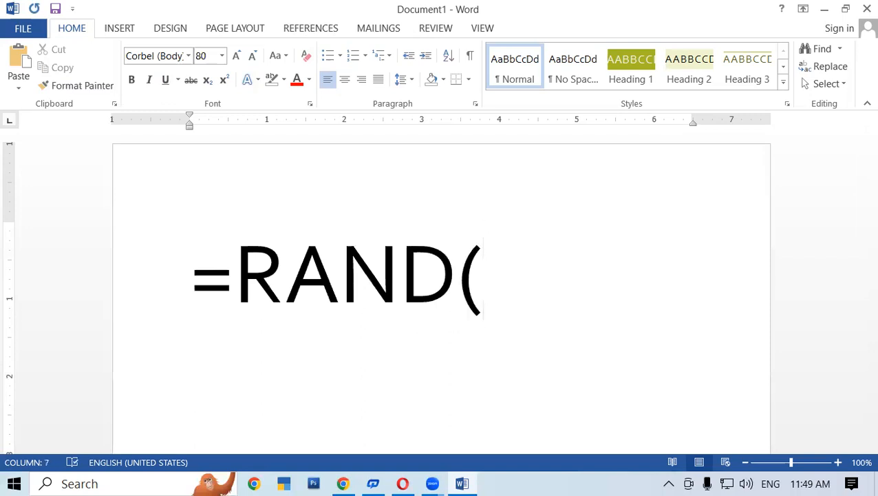
pyautogui.write('6')
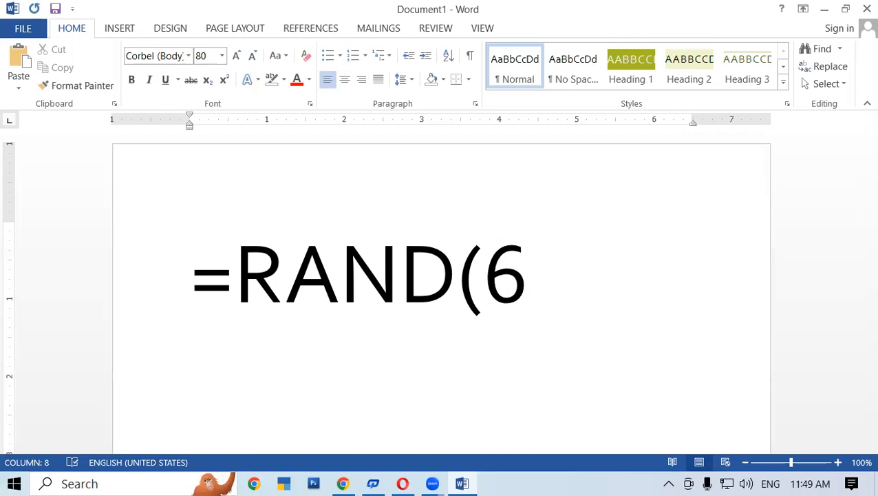
pyautogui.write(',')
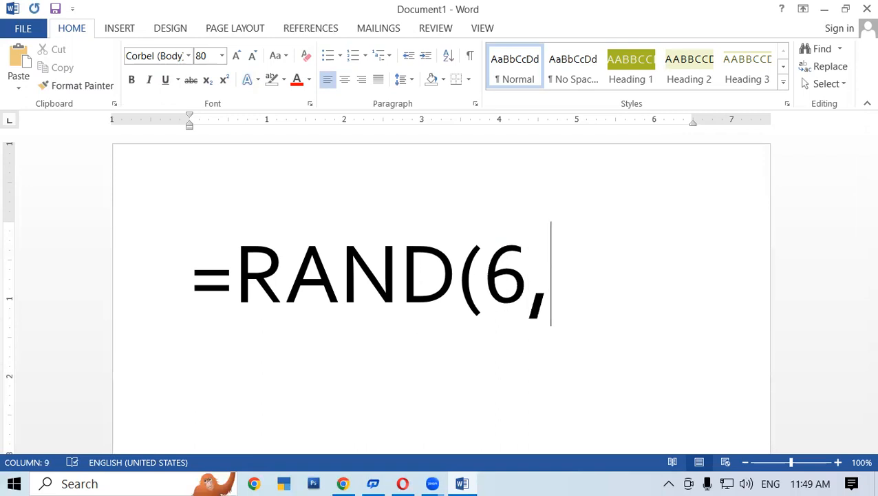
pyautogui.write('3')
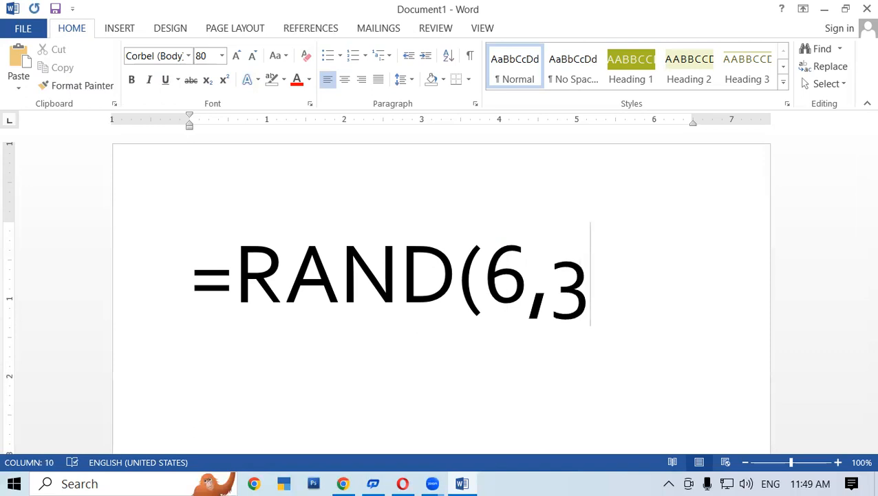
pyautogui.write(')')
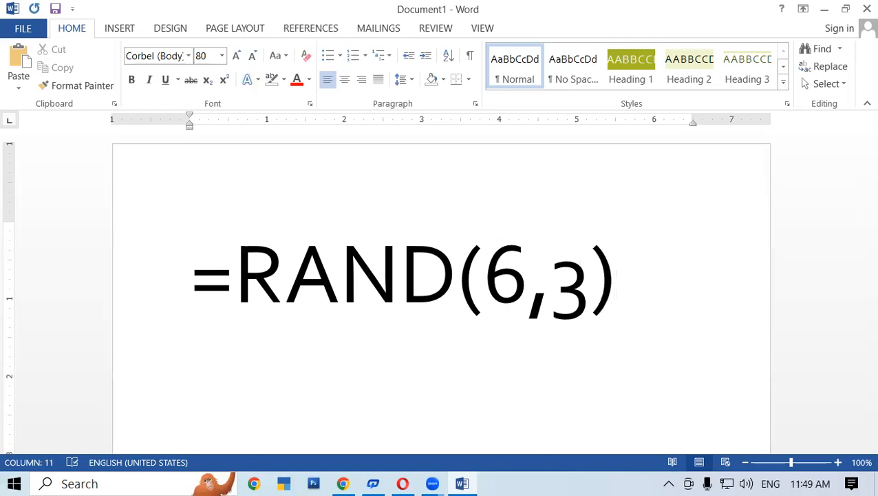
pyautogui.press('Return')
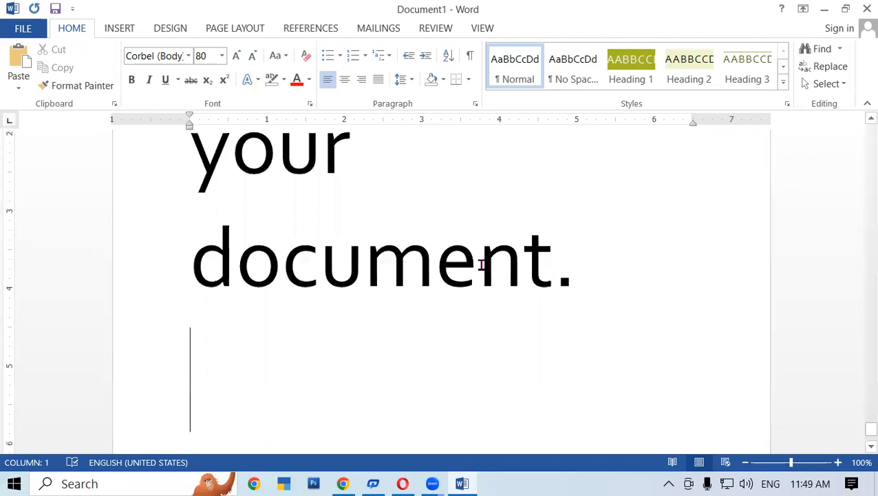
# Reduce the font size of all the generated text to 26 pt and return to the document's beginning
pyautogui.scroll(10, 475, 271)
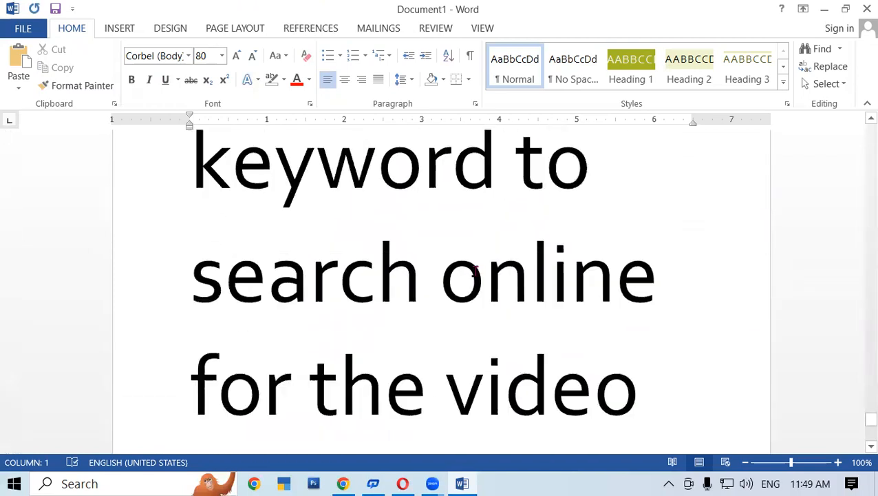
pyautogui.moveTo(860, 420); pyautogui.dragTo(860, 181)
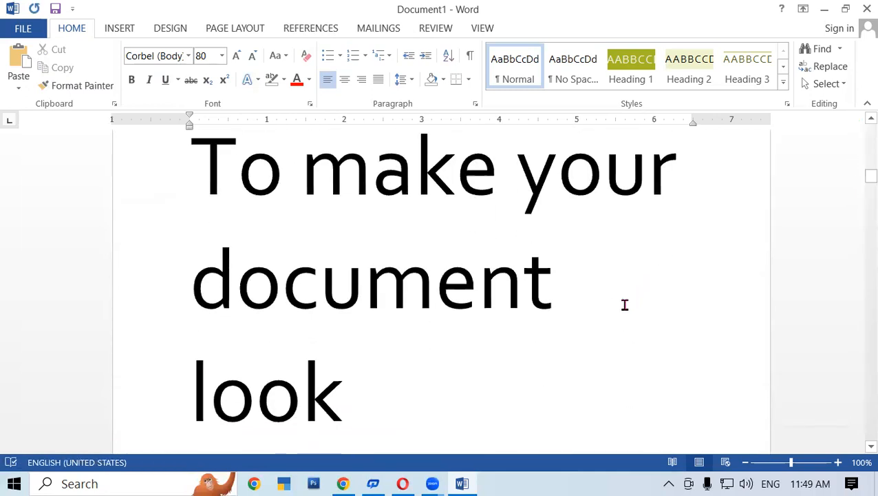
pyautogui.hotkey('ctrl', 'a')
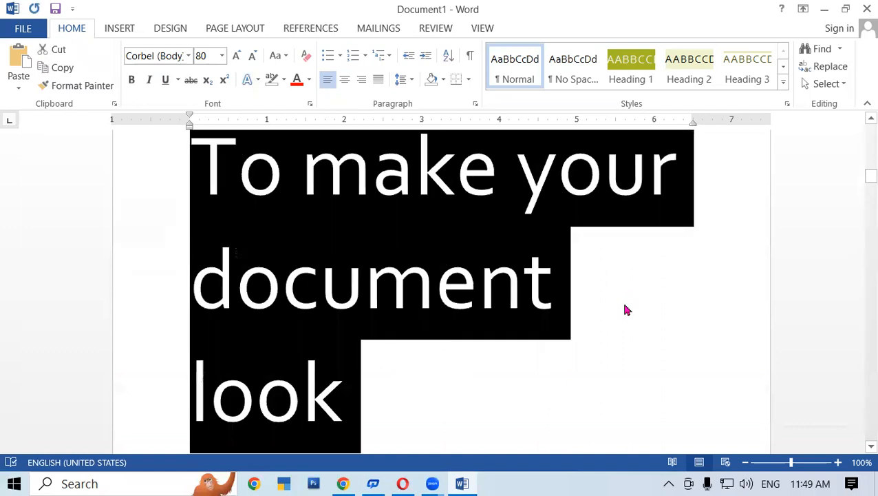
pyautogui.click(253, 56)
pyautogui.click(253, 57)
pyautogui.click(252, 57)
pyautogui.click(253, 56)
pyautogui.click(253, 57)
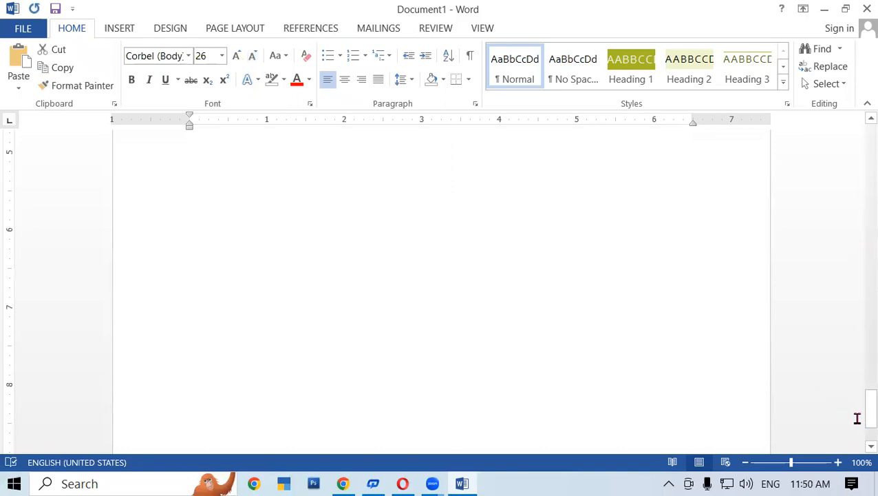
pyautogui.moveTo(860, 425); pyautogui.dragTo(862, 144)
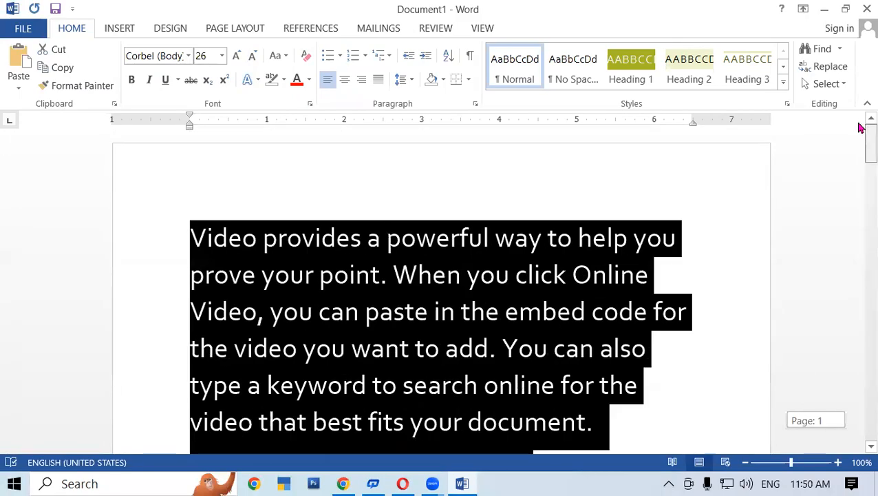
pyautogui.click(547, 184)
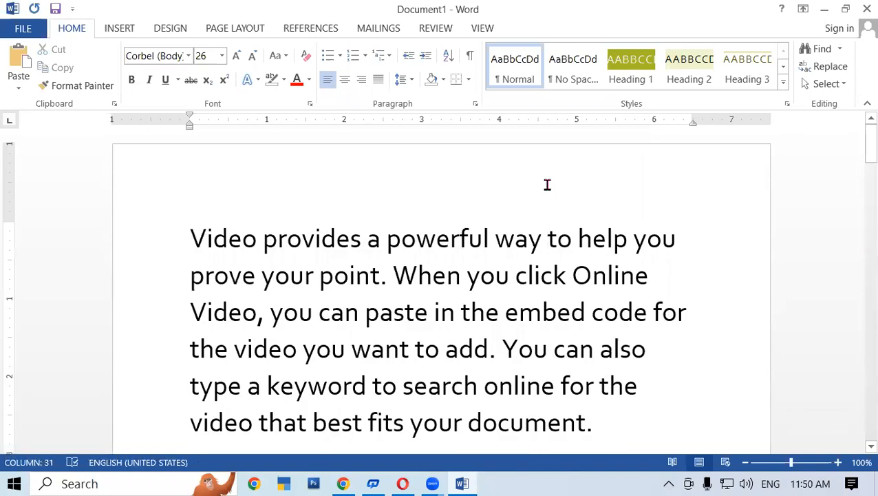